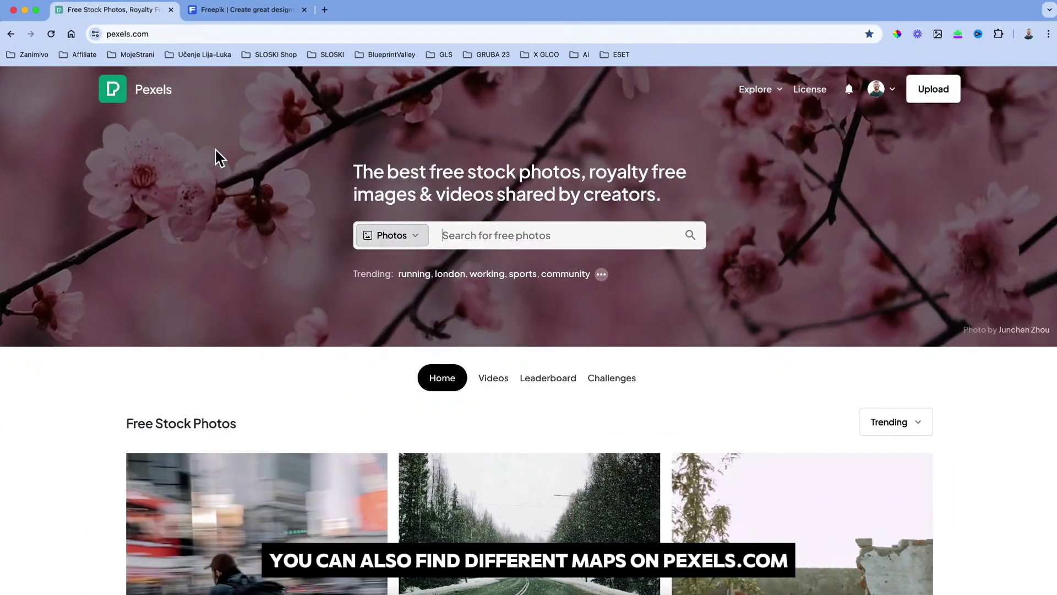
Step: Switch from the browser to Photoshop showing the MAP-BG-grid-blue-2.psd document
key("ctrl+Tab")
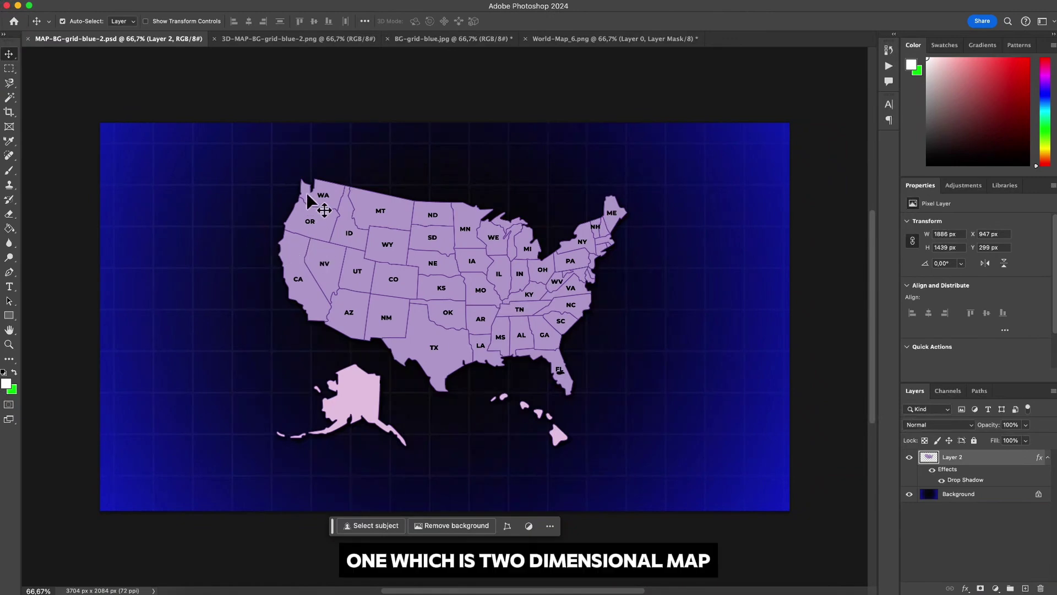
Step: Drag the purple US map from World-Map_6.png into BG-grid-blue.jpg as Layer 1, centered
left_click(300, 40)
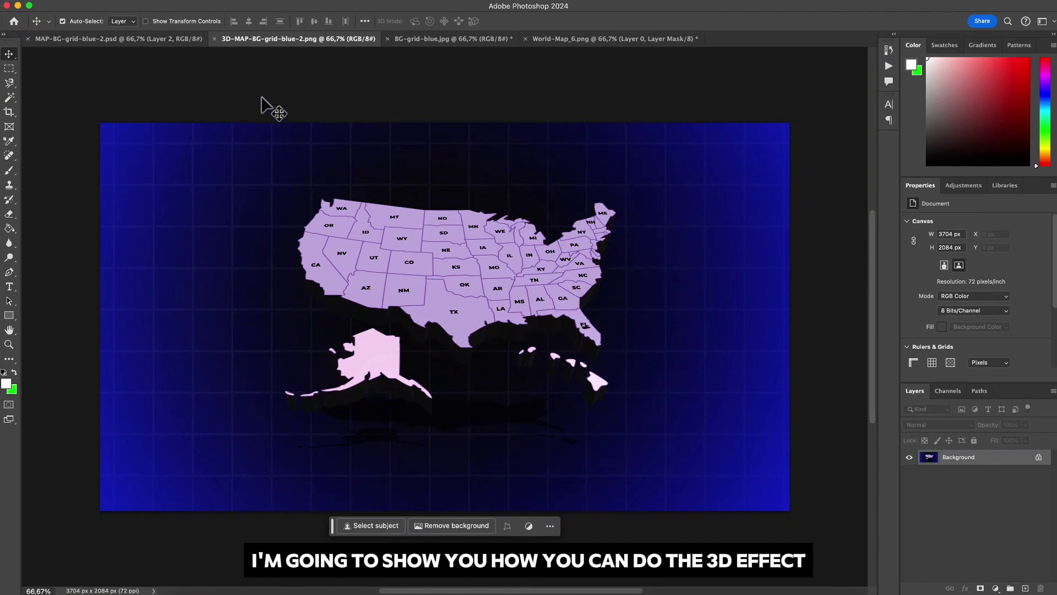
left_click(432, 40)
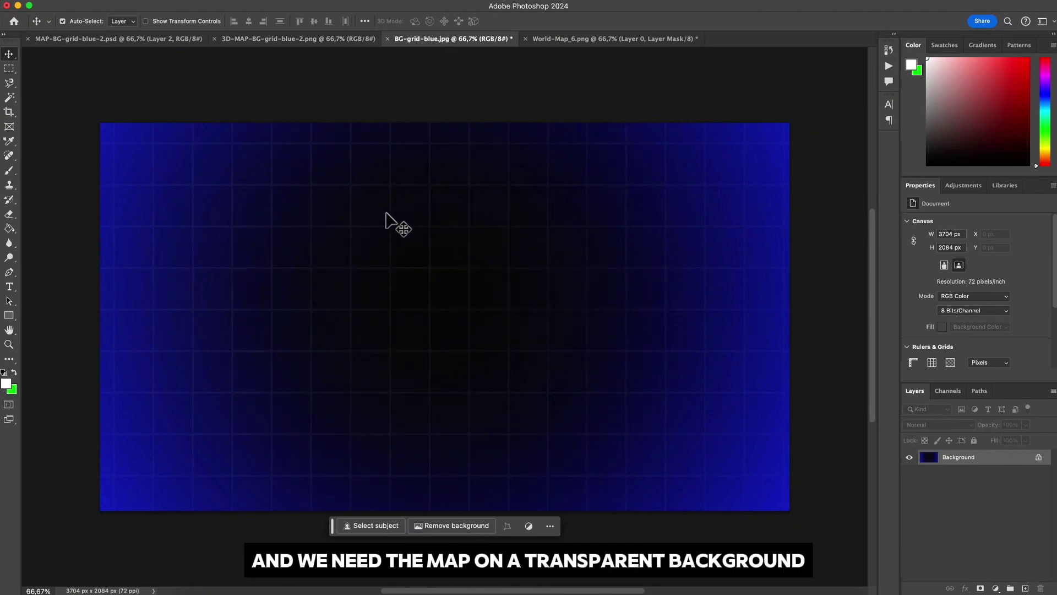
left_click(574, 40)
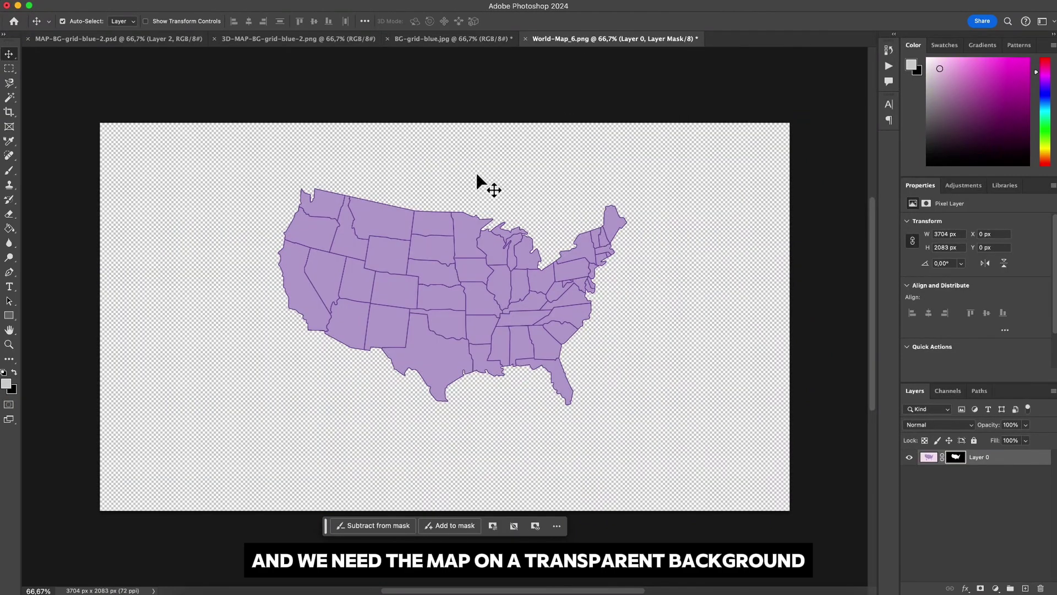
left_click_drag(463, 226, 438, 43)
left_click_drag(436, 272, 466, 316)
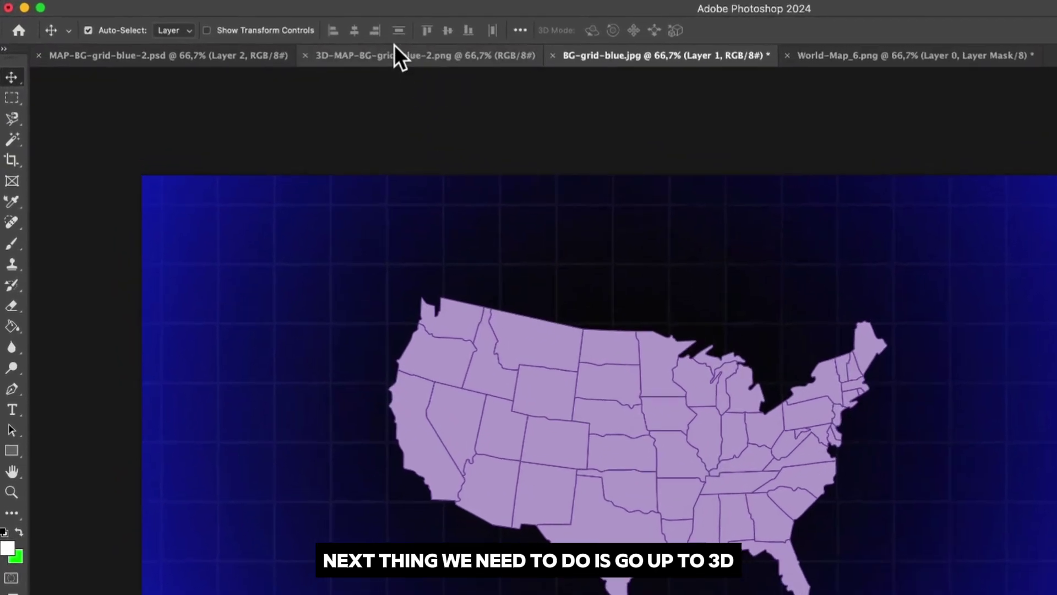
Step: Extrude Layer 1 into a 3D map, tilt it back, and reduce extrusion depth to 214,64 px
left_click(374, 4)
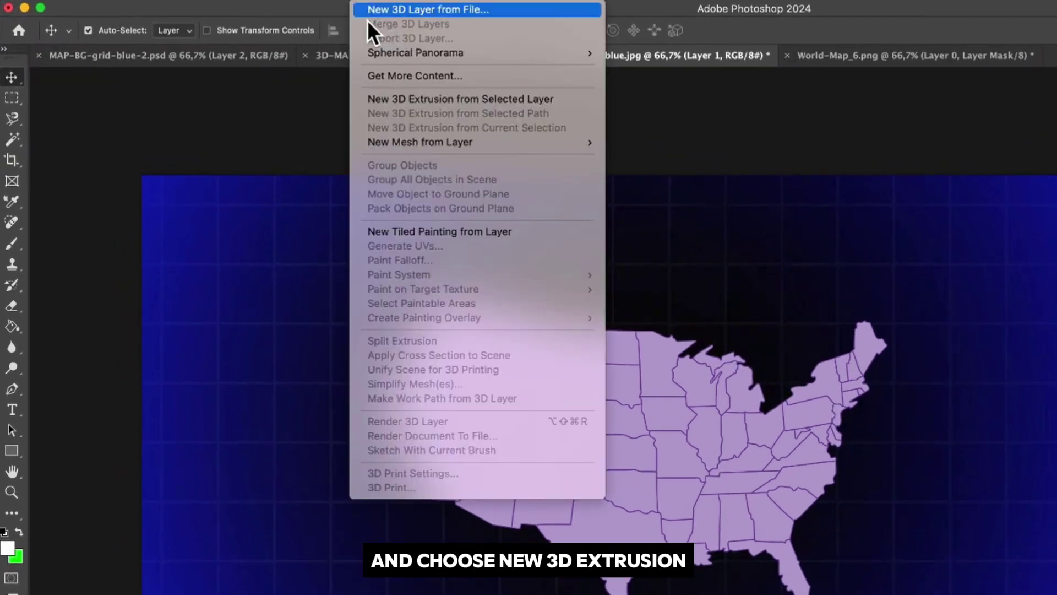
left_click(389, 101)
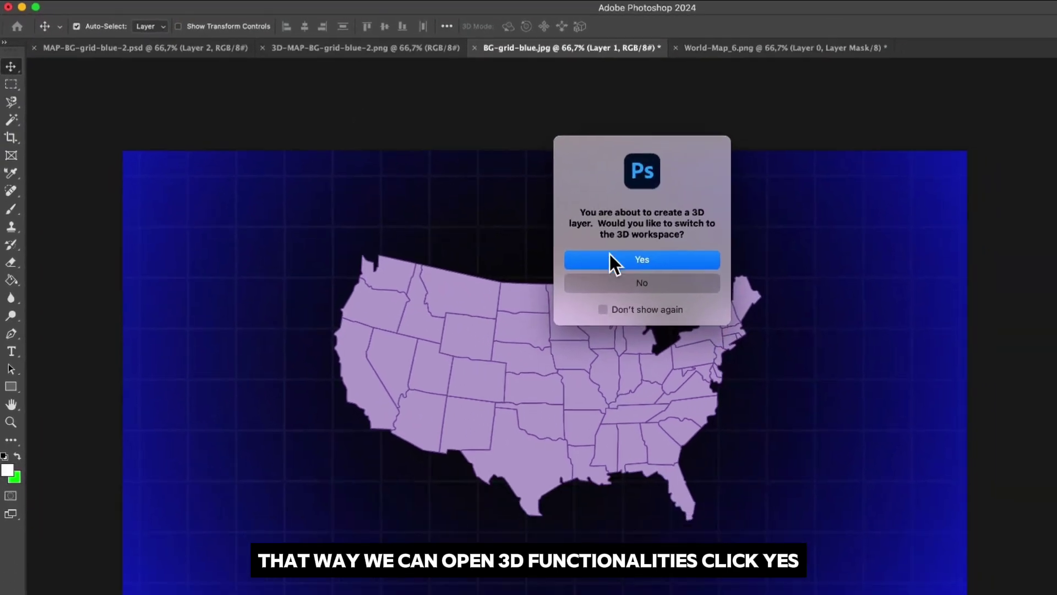
left_click(722, 304)
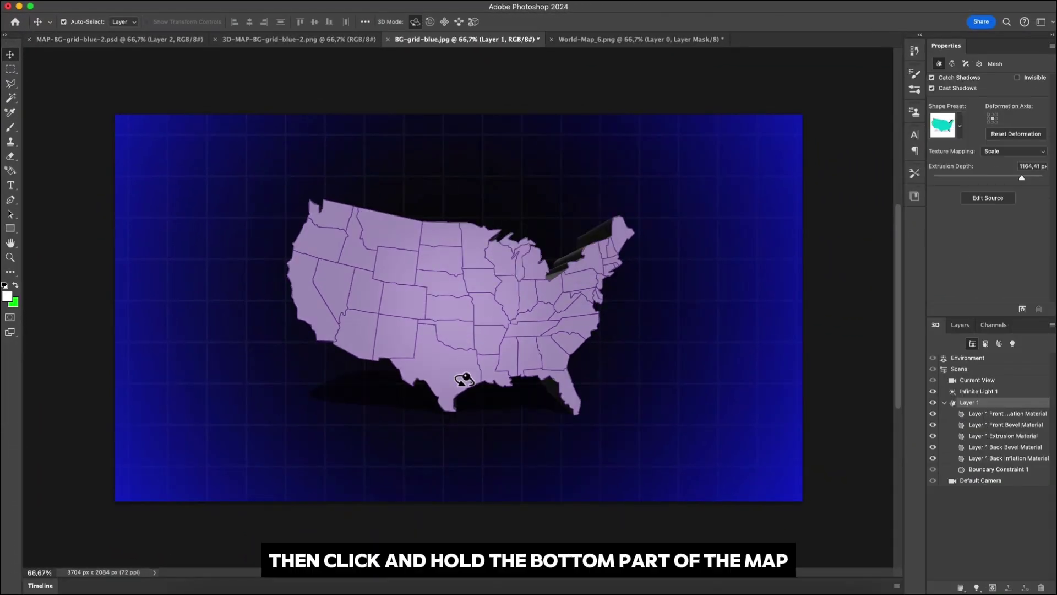
left_click_drag(465, 378, 457, 309)
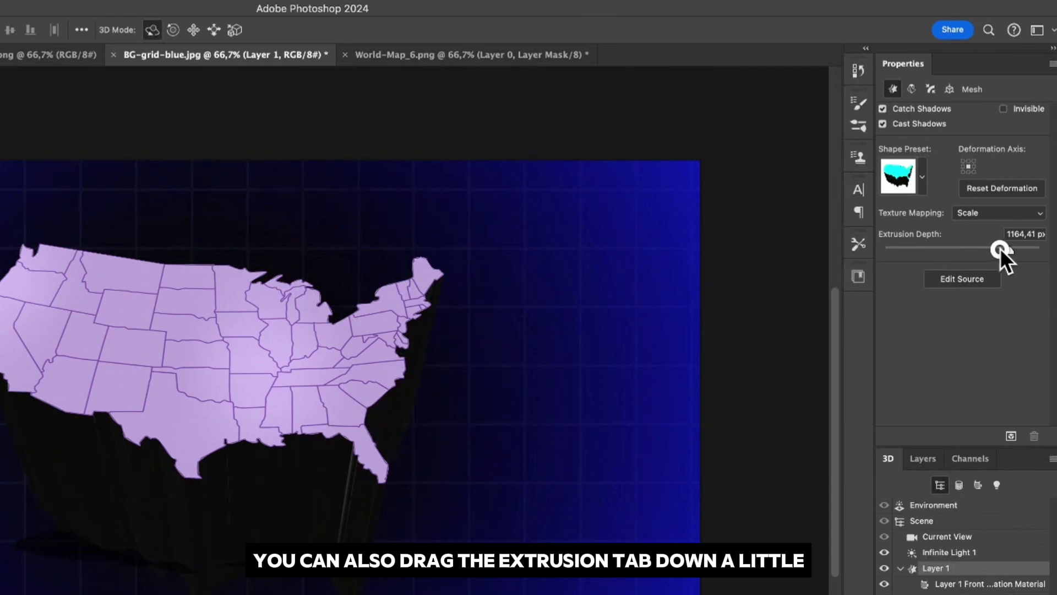
left_click_drag(1001, 249, 979, 245)
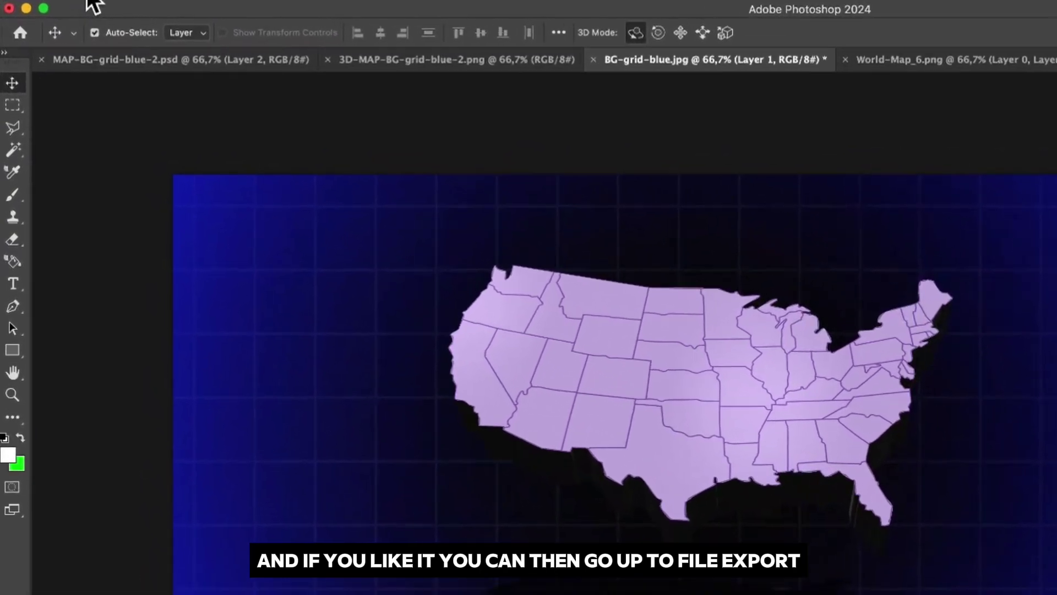
Step: Export the 3D map image as PNG-24 through Save for Web (Legacy)
left_click(58, 1)
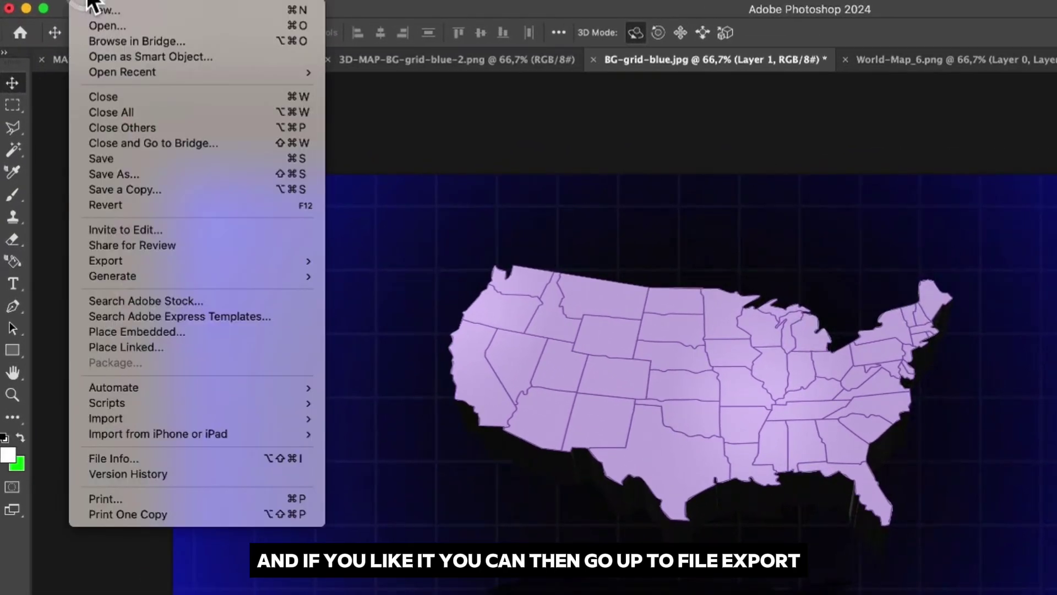
mouse_move(125, 257)
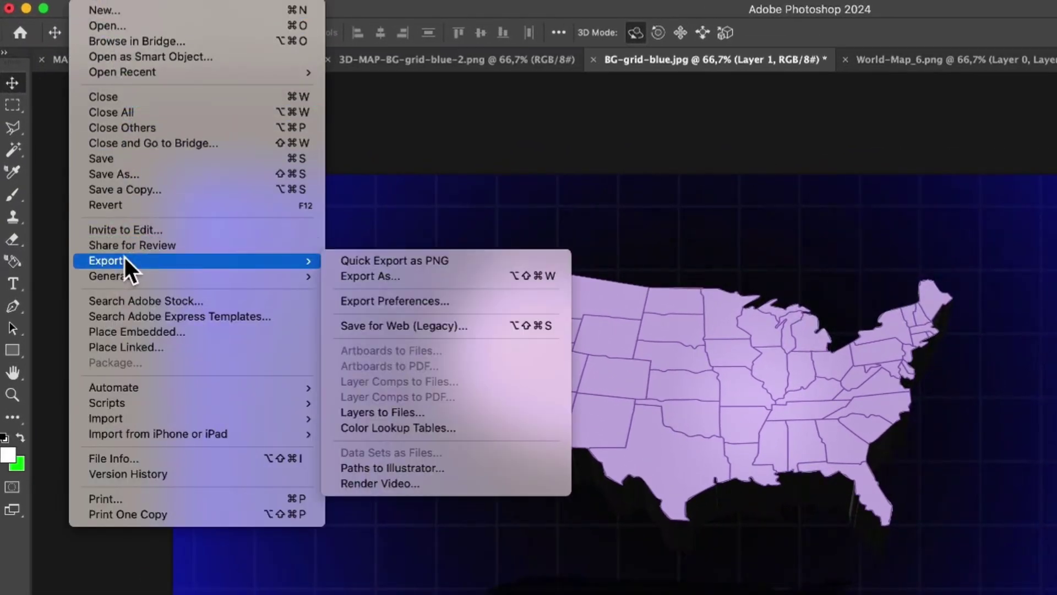
left_click(355, 326)
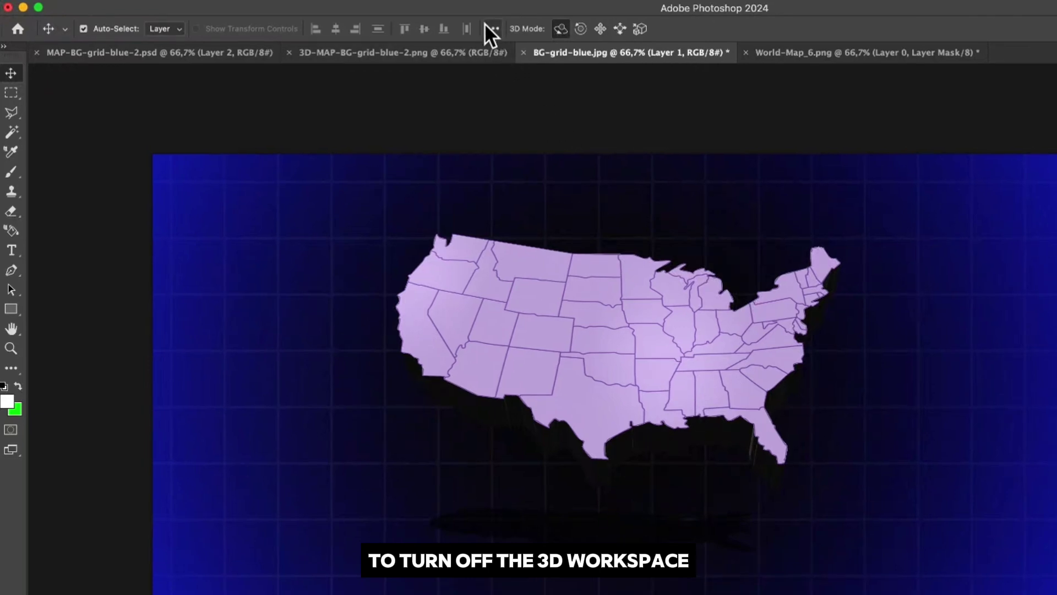
Step: Switch Photoshop back to the Essentials (Default) workspace
left_click(477, 5)
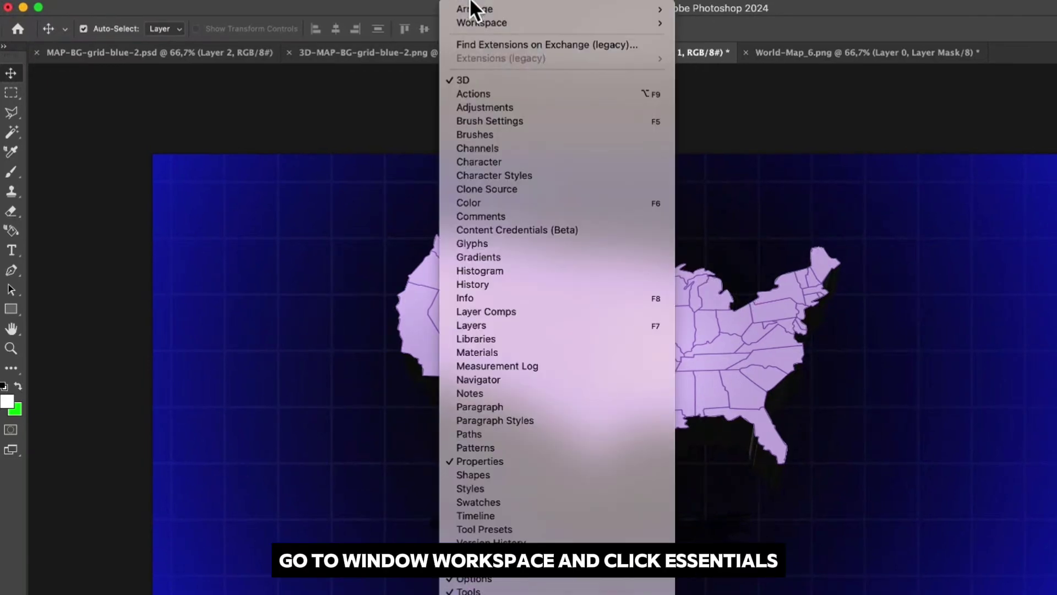
mouse_move(473, 22)
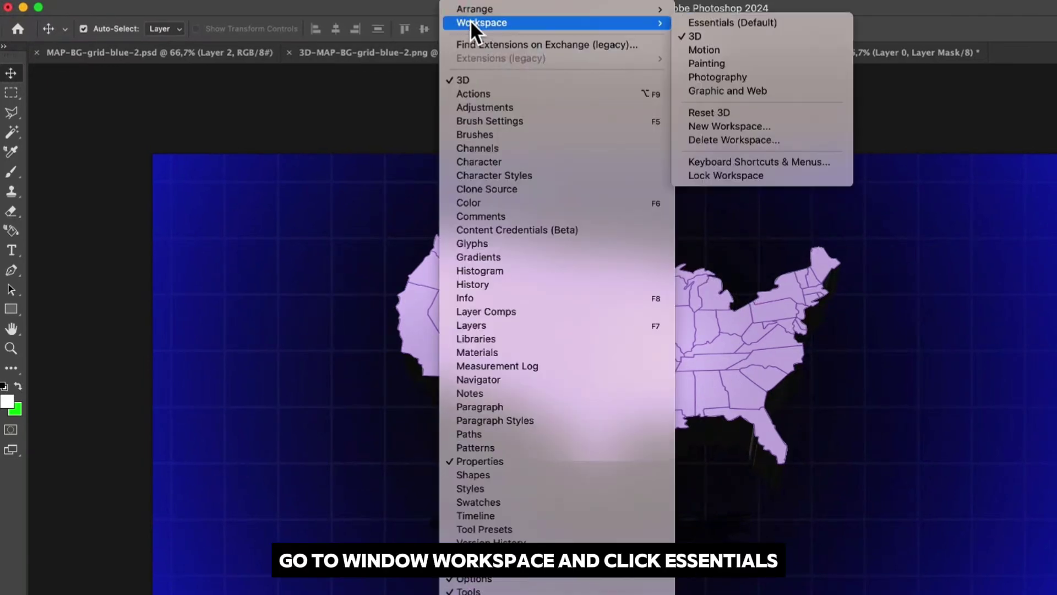
left_click(712, 24)
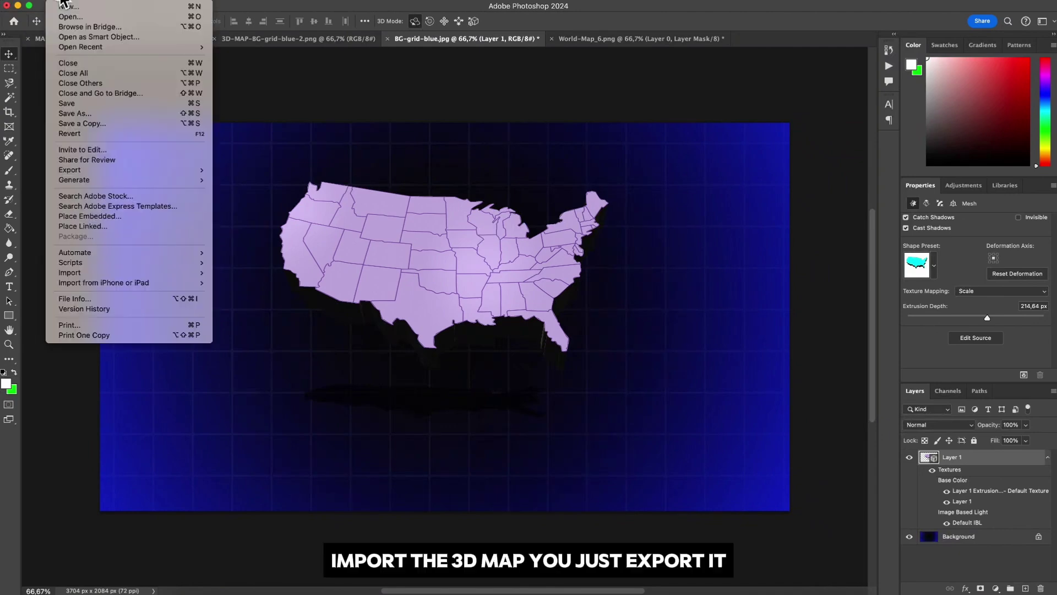
Step: Open Map-3D.png from the Desktop
left_click(66, 1)
left_click(64, 16)
left_click(324, 135)
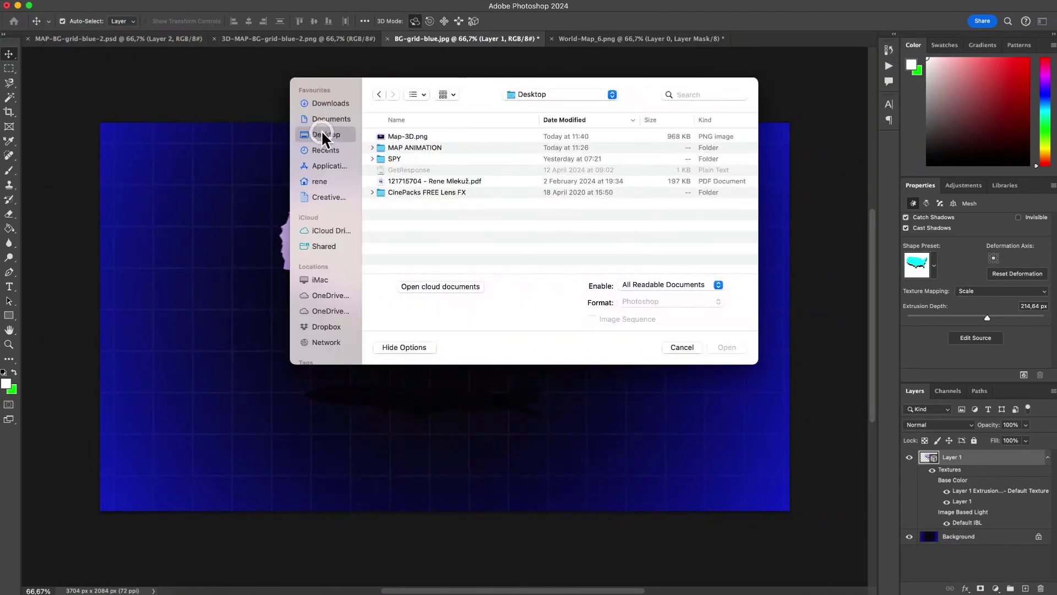
left_click(396, 137)
left_click(726, 347)
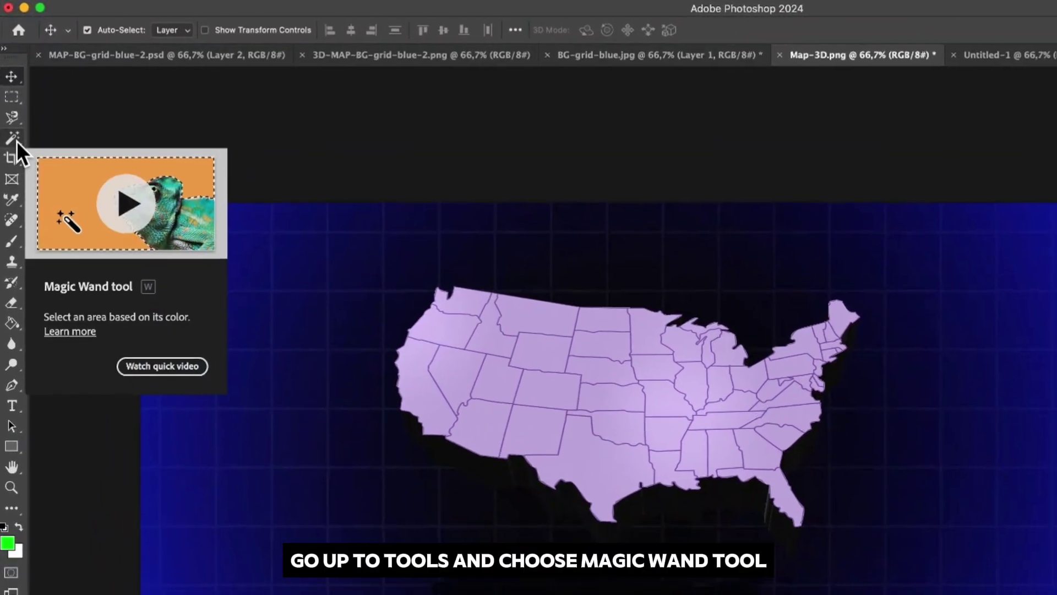
Step: Select California with the Magic Wand and fill it bright green
left_click(15, 143)
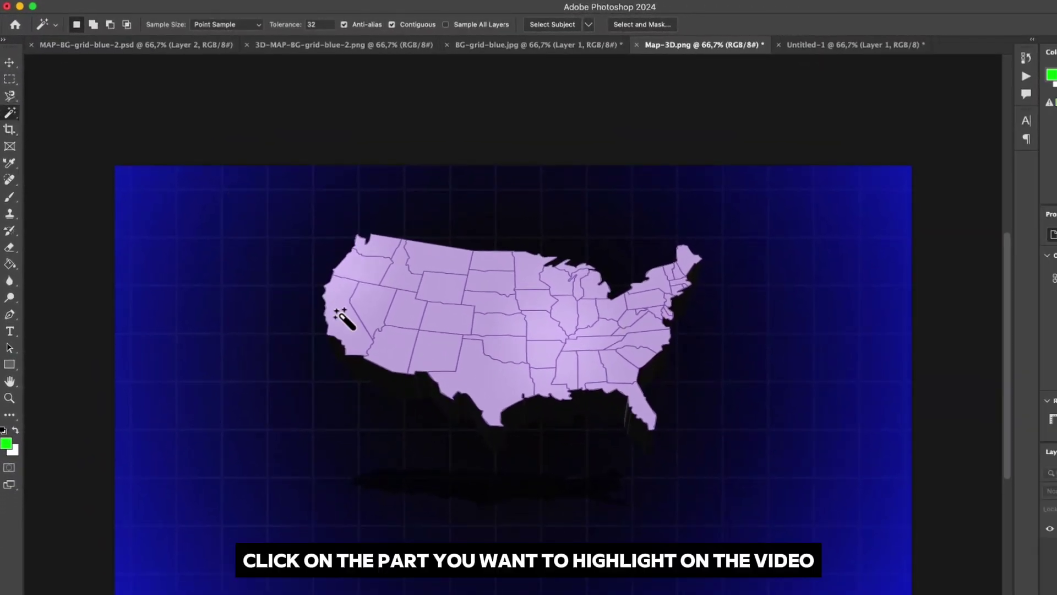
left_click(339, 314)
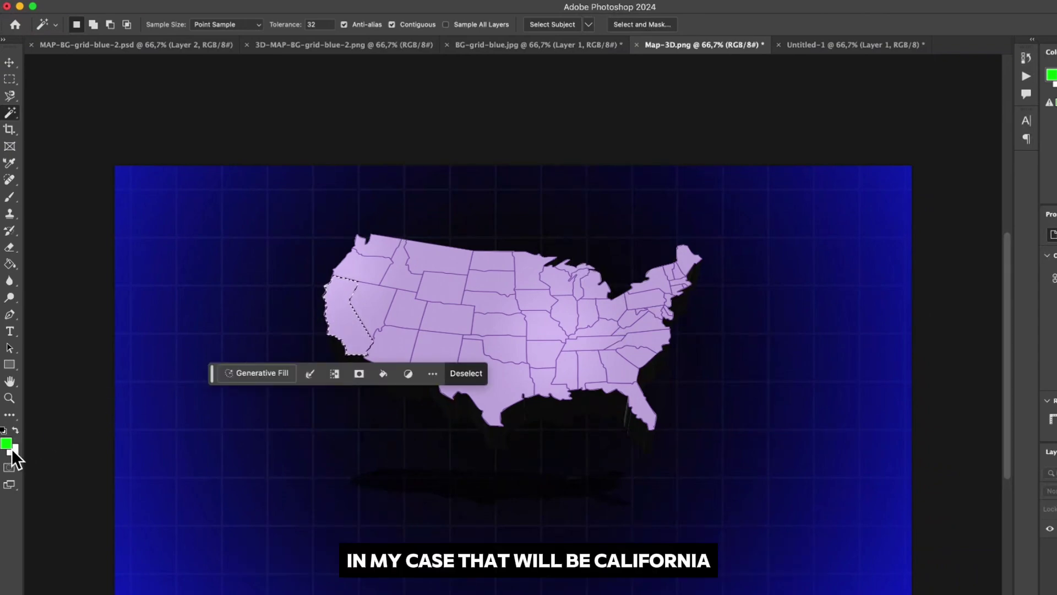
left_click(8, 265)
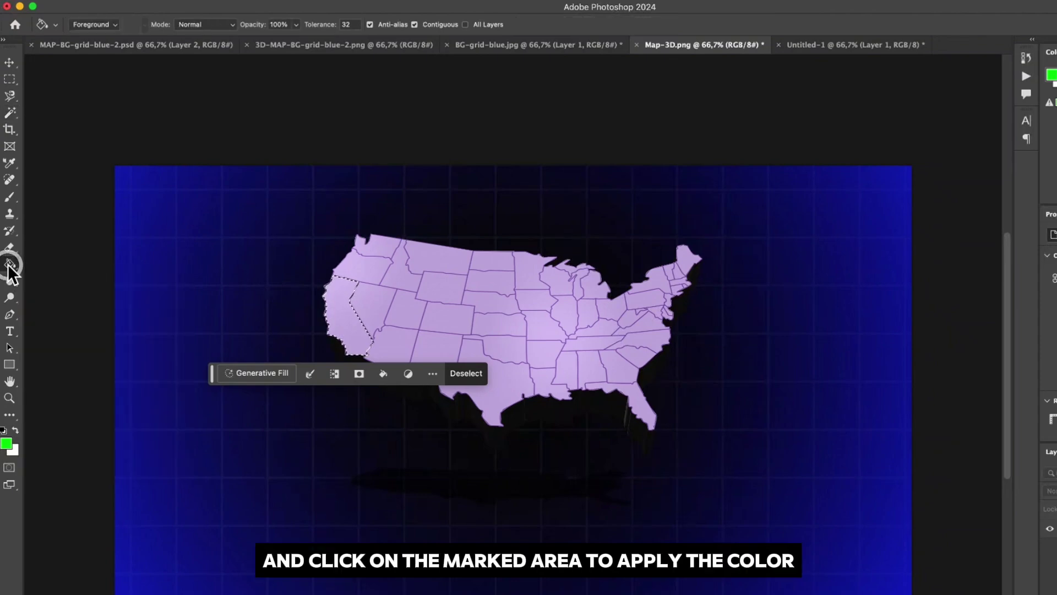
left_click(351, 329)
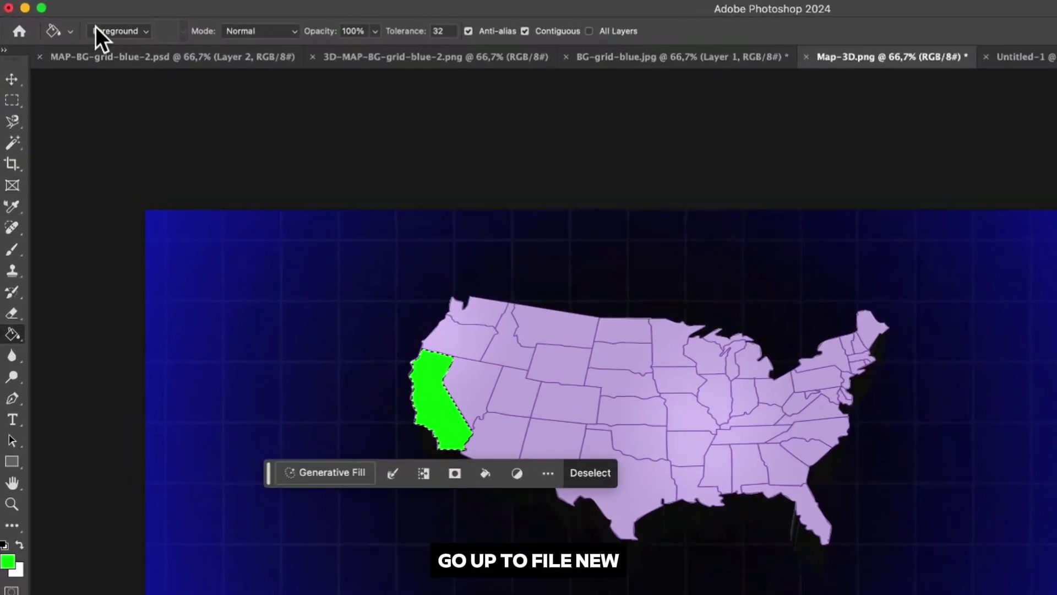
Step: Create a new transparent 3704×2084 document
left_click(73, 3)
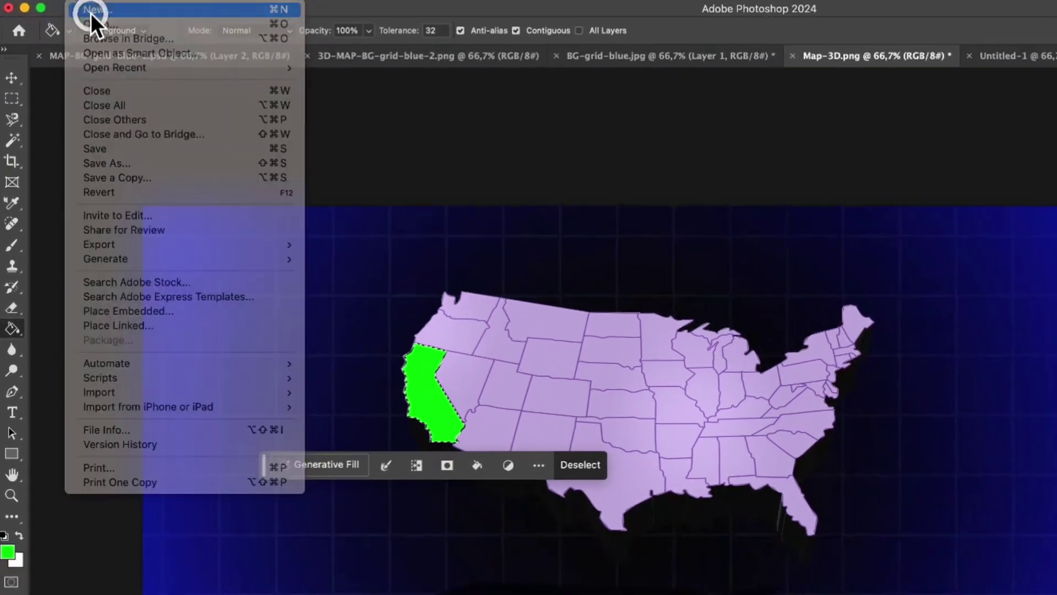
left_click(91, 11)
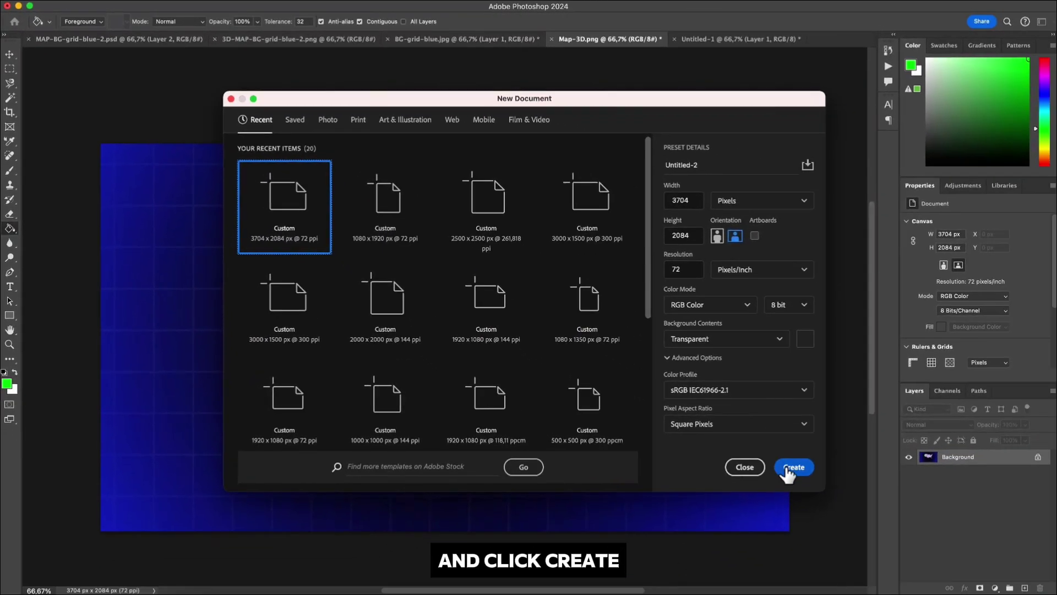
left_click(1012, 593)
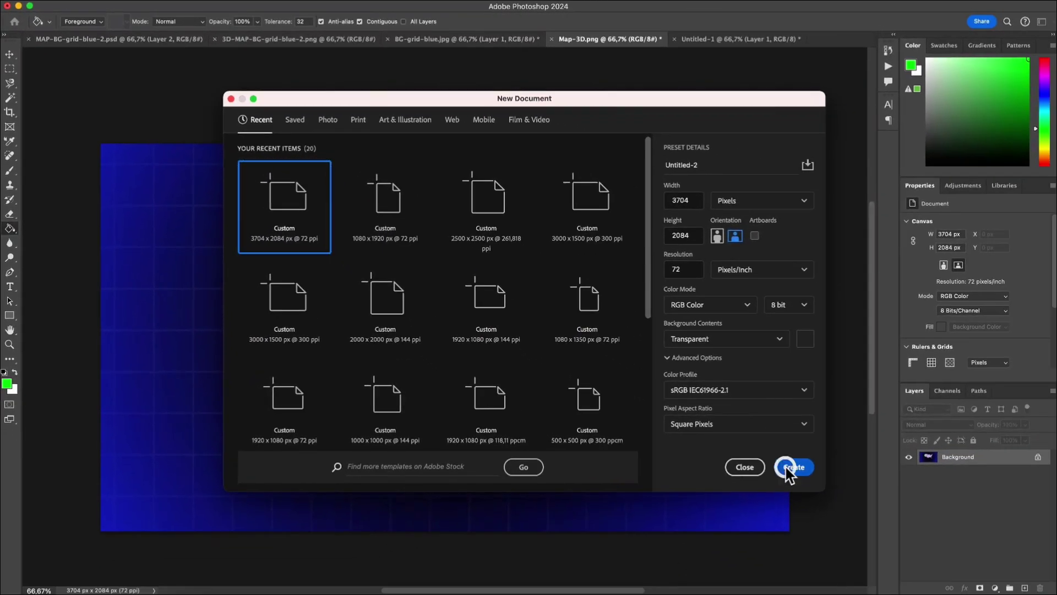
Step: Move the green California selection from Map-3D.png into the new Untitled-2 document
left_click(604, 40)
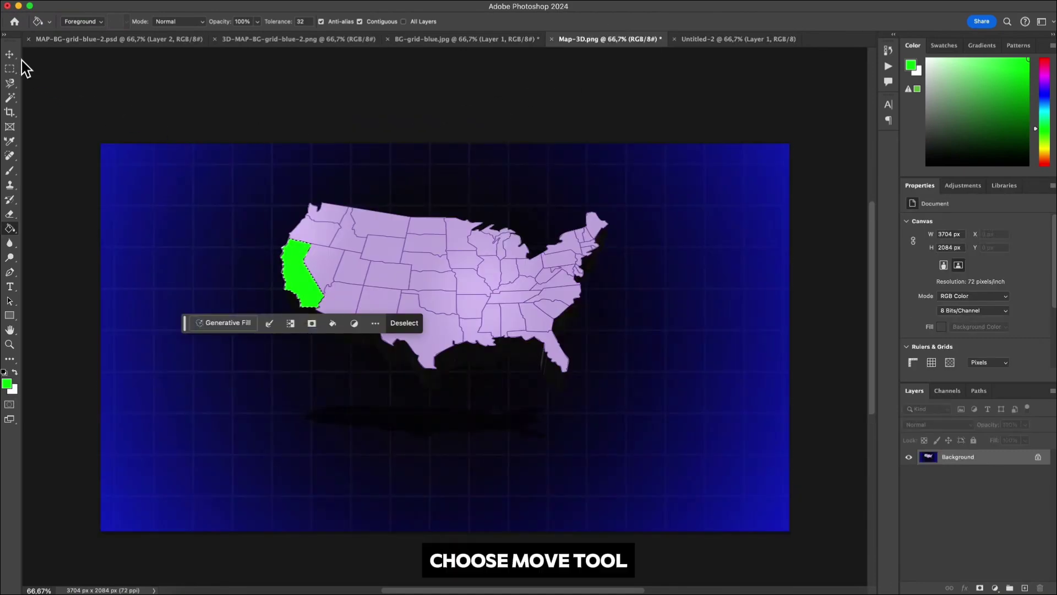
left_click(9, 53)
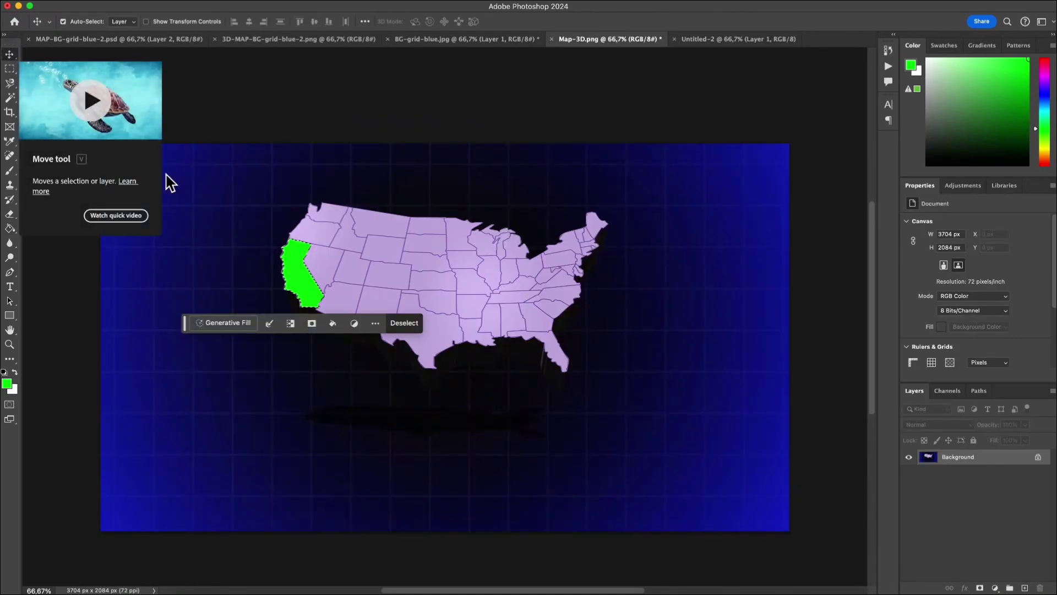
left_click_drag(302, 281, 704, 42)
left_click_drag(464, 269, 401, 307)
Step: Export the California image as PNG-24 with Save for Web
left_click(69, 6)
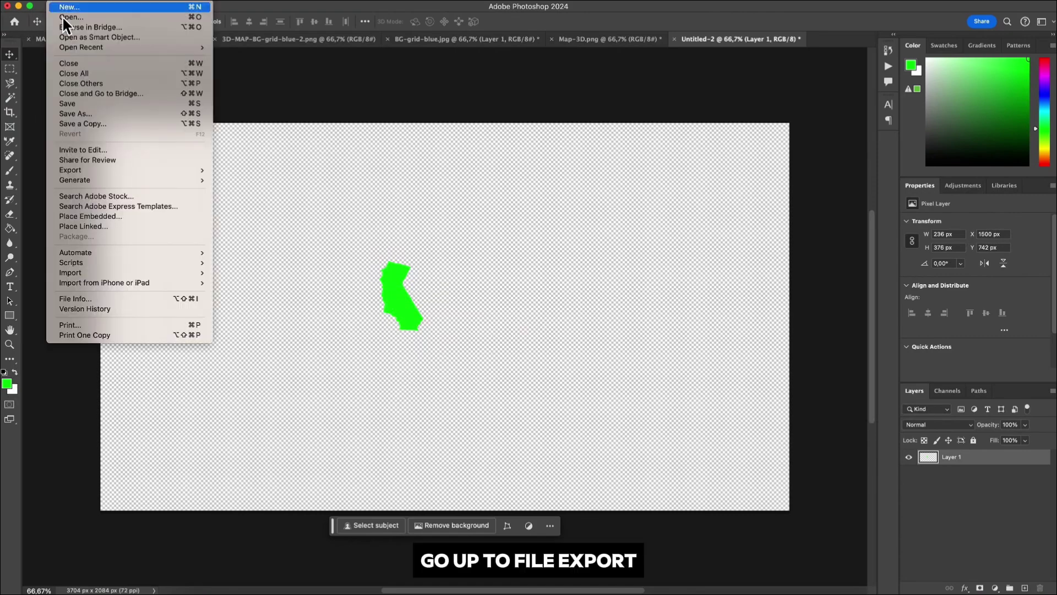
mouse_move(83, 170)
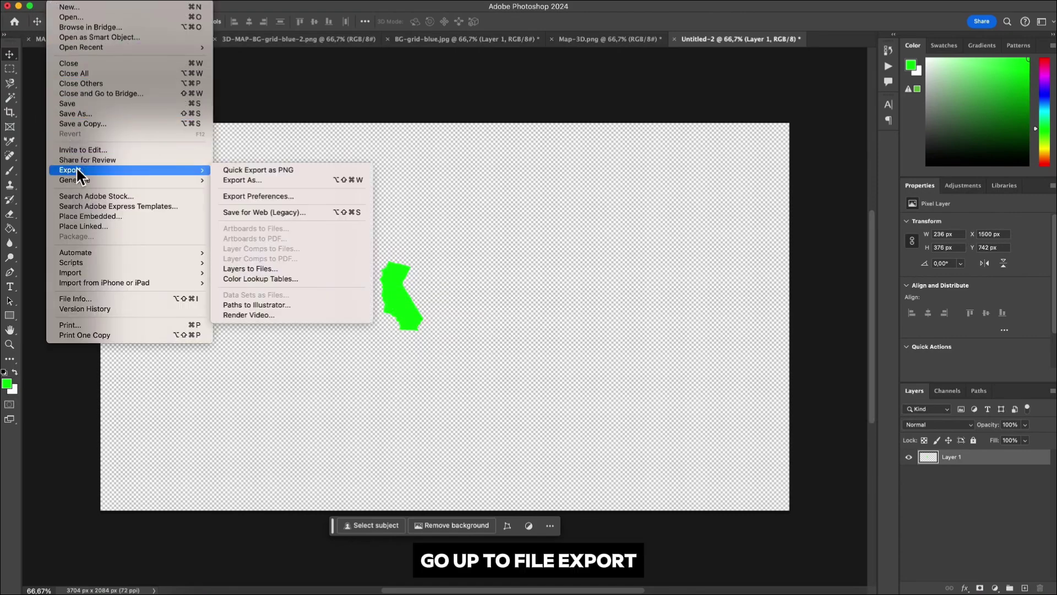
left_click(255, 212)
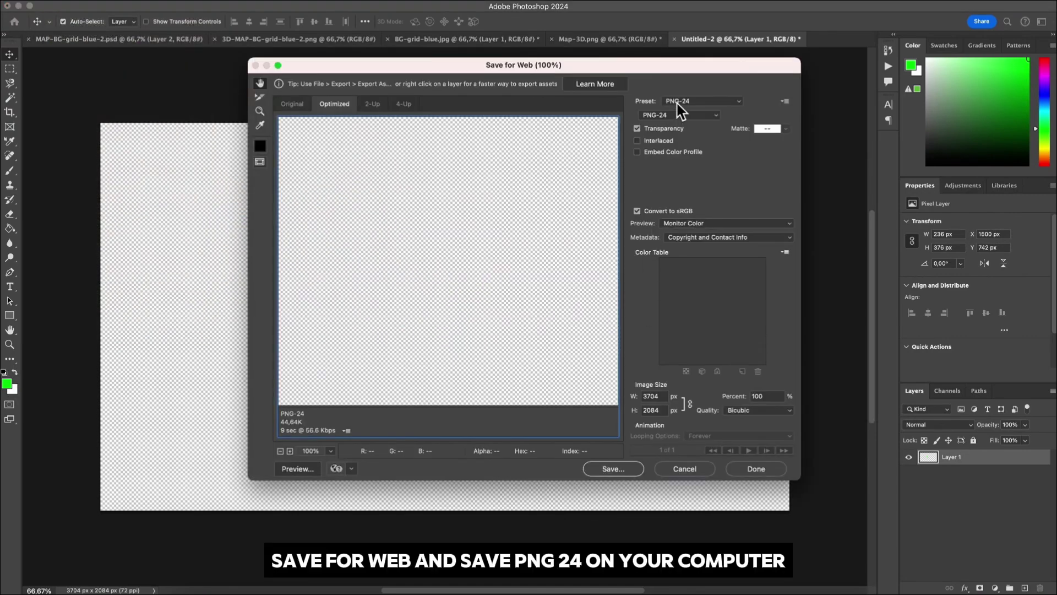
left_click(611, 469)
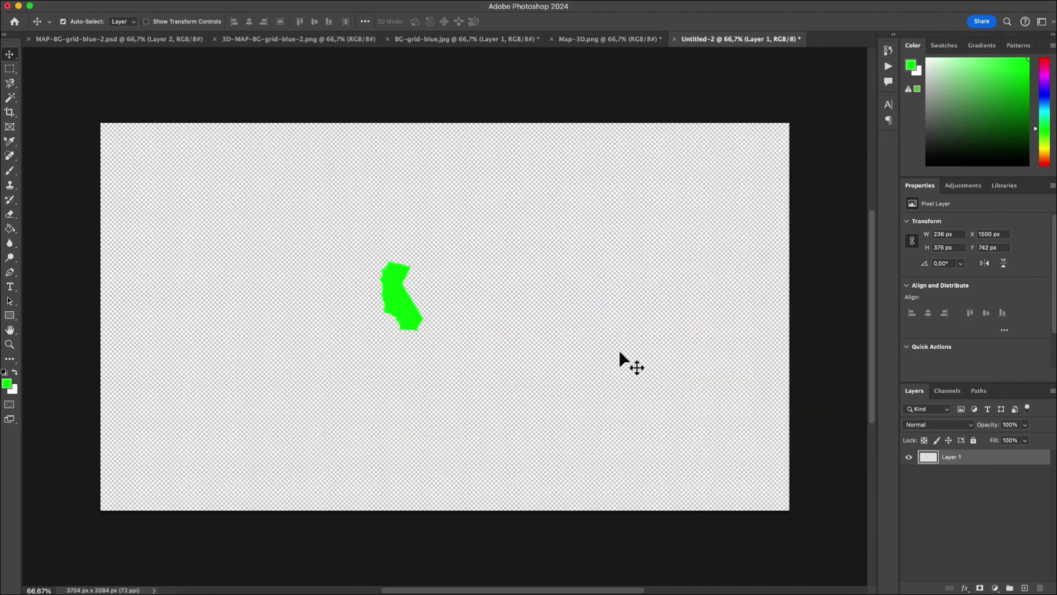
Step: On the 3D map, select Florida with the Magic Wand and fill it green
left_click(593, 39)
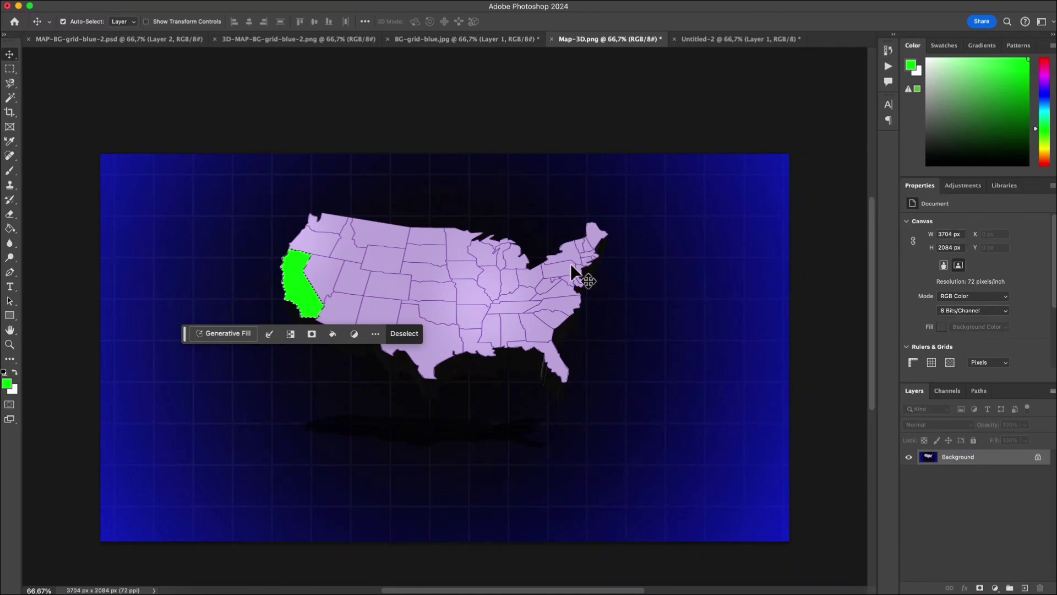
left_click(10, 98)
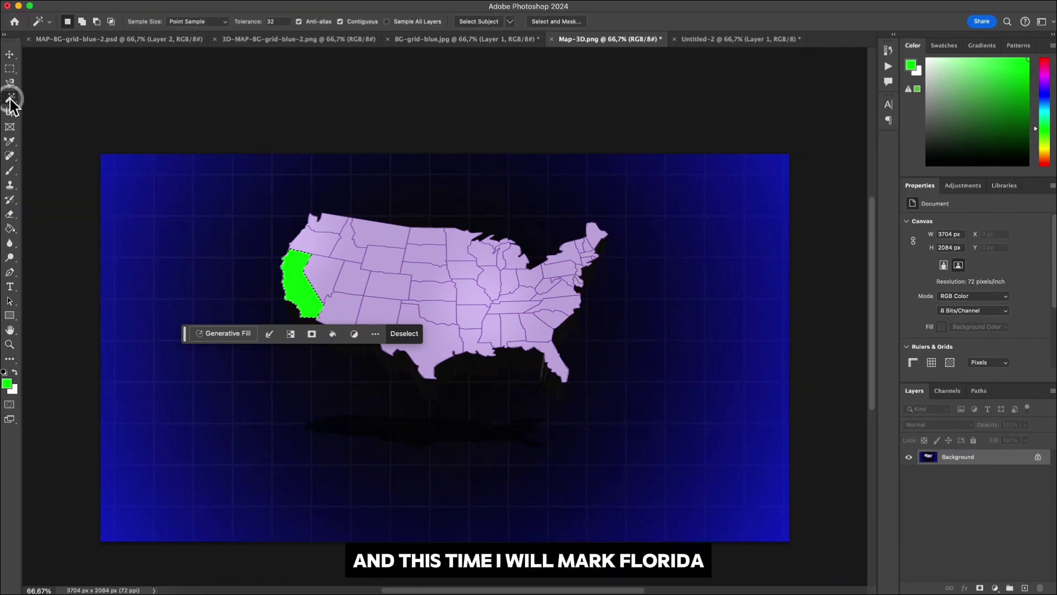
left_click(548, 355)
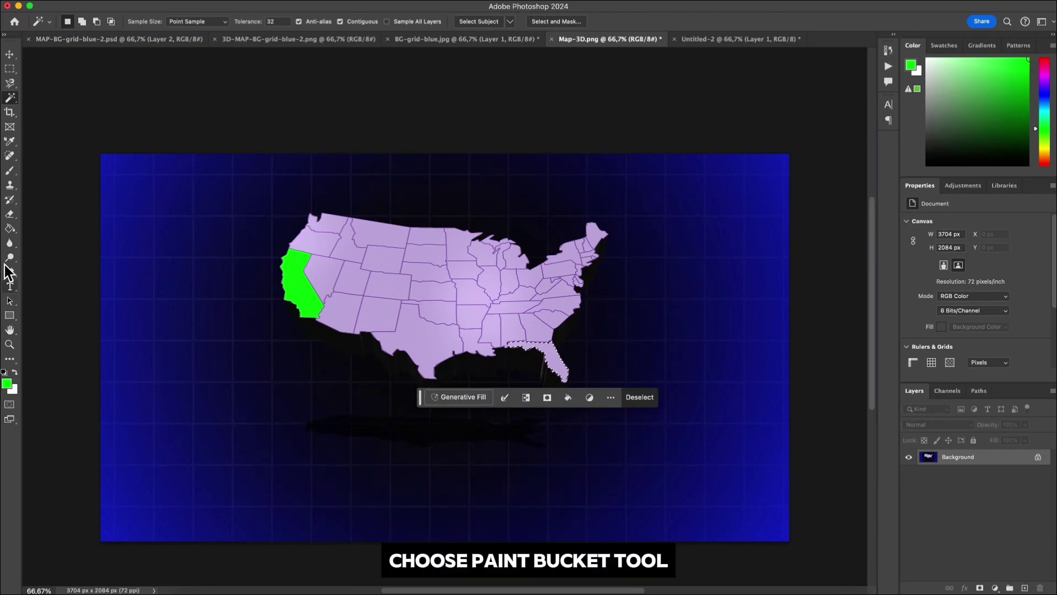
left_click(9, 228)
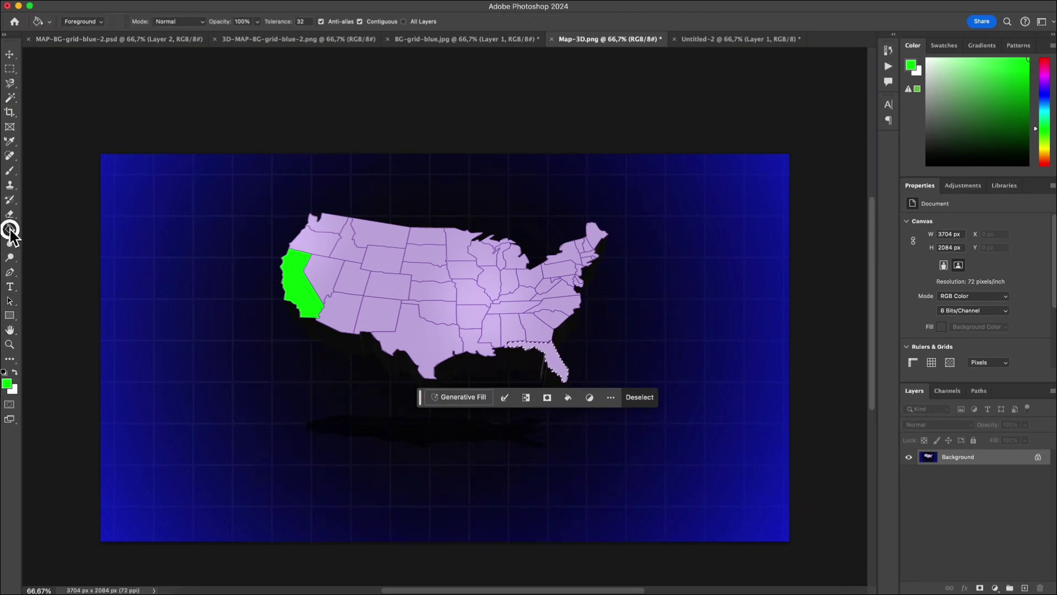
left_click(548, 355)
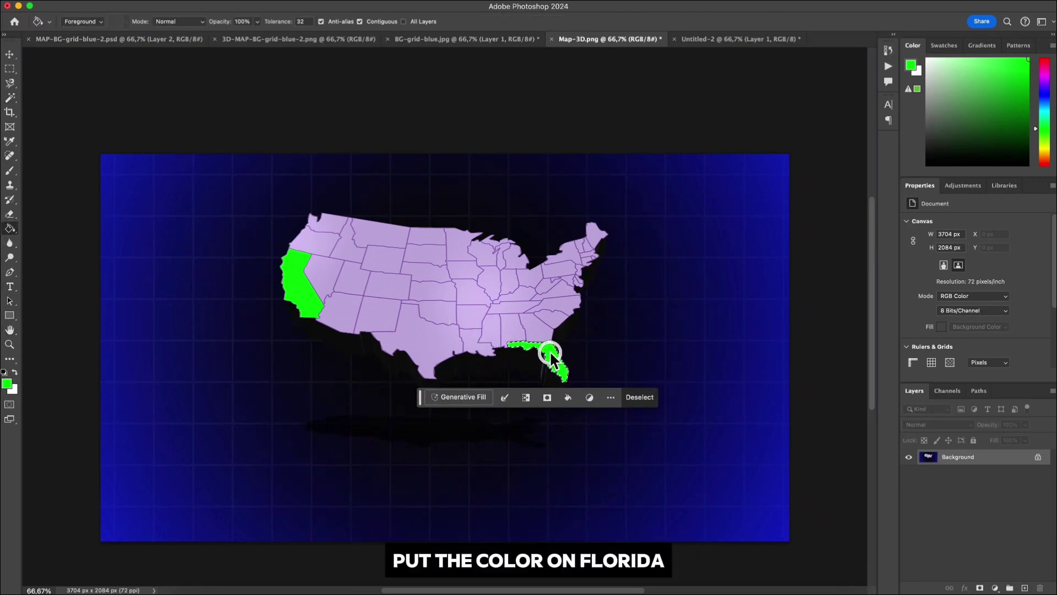
Step: Move green Florida into the transparent Untitled-2 file and hide the California layer
left_click(10, 55)
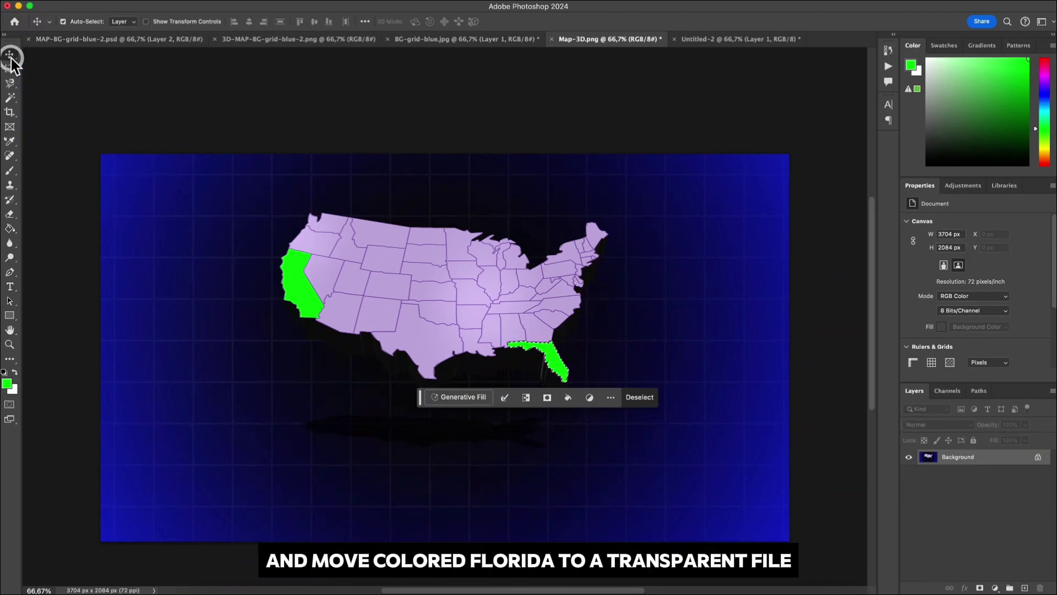
left_click_drag(552, 351, 677, 116)
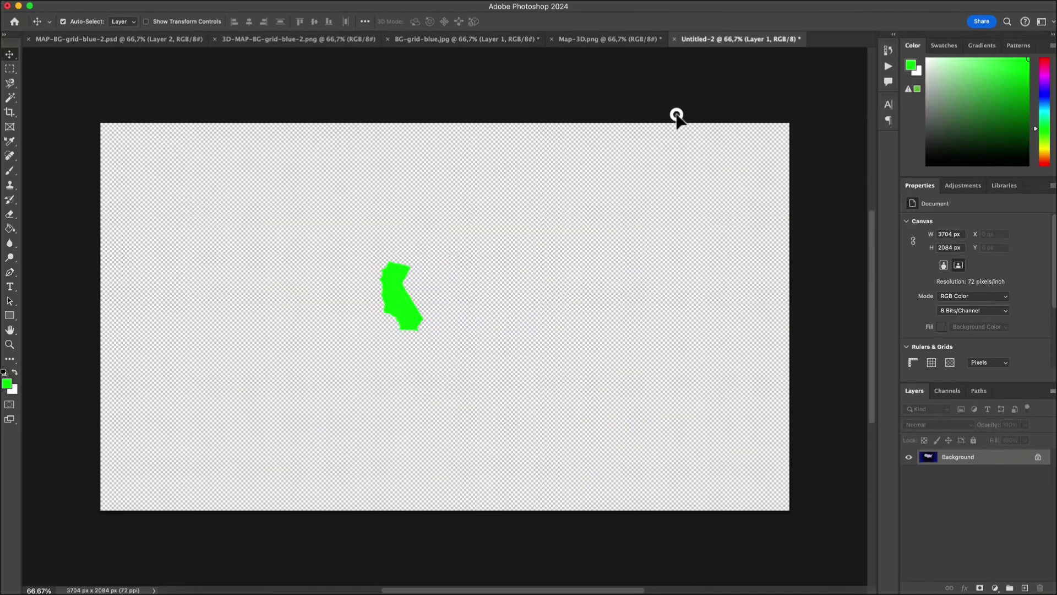
left_click_drag(516, 342, 518, 342)
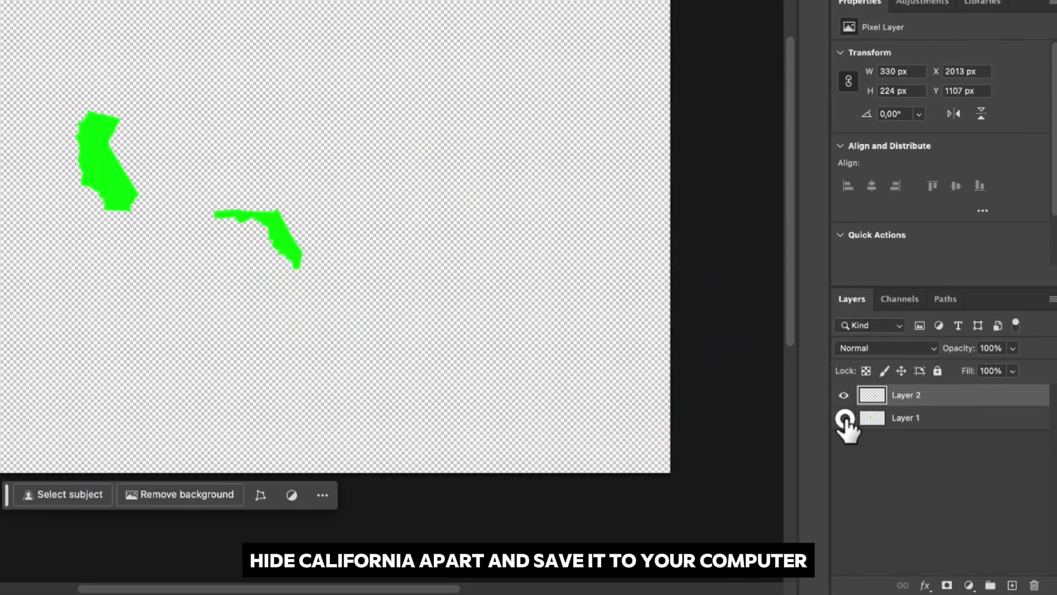
left_click(845, 419)
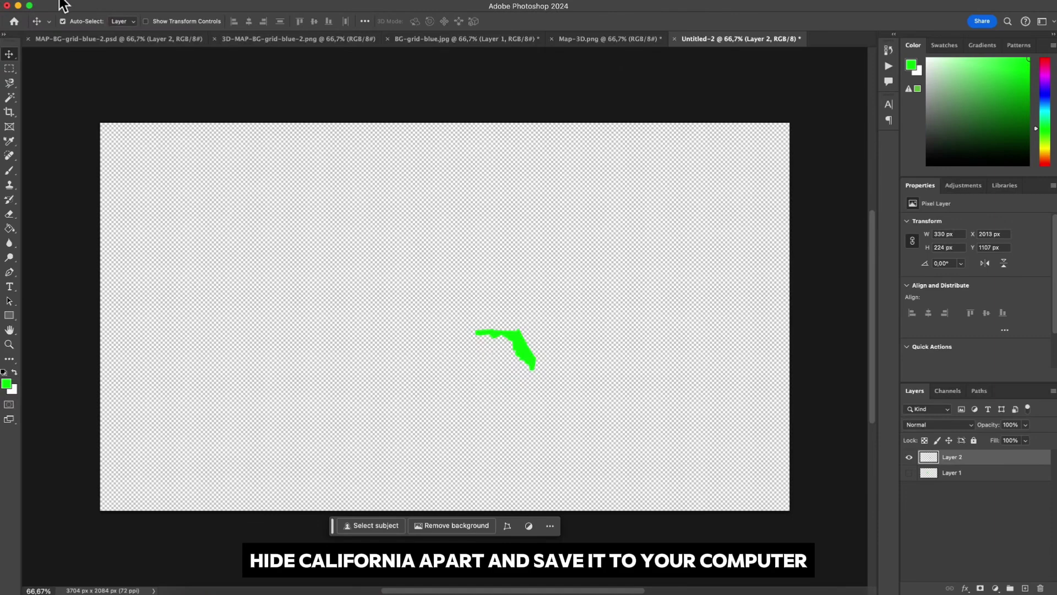
Step: Bring up Save for Web (Legacy) settings for the Florida image
left_click(63, 6)
mouse_move(63, 171)
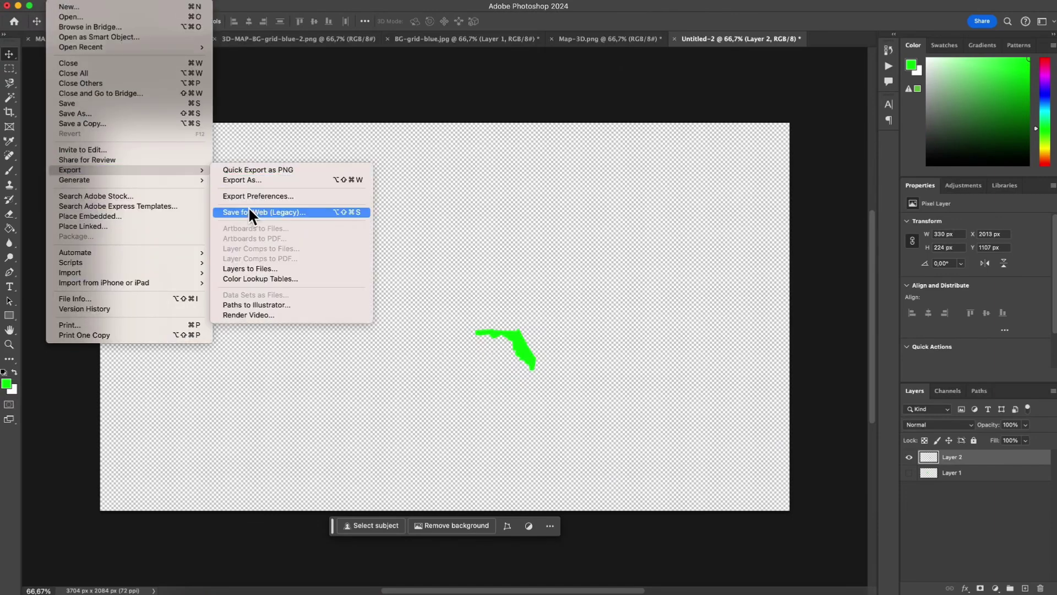
left_click(249, 209)
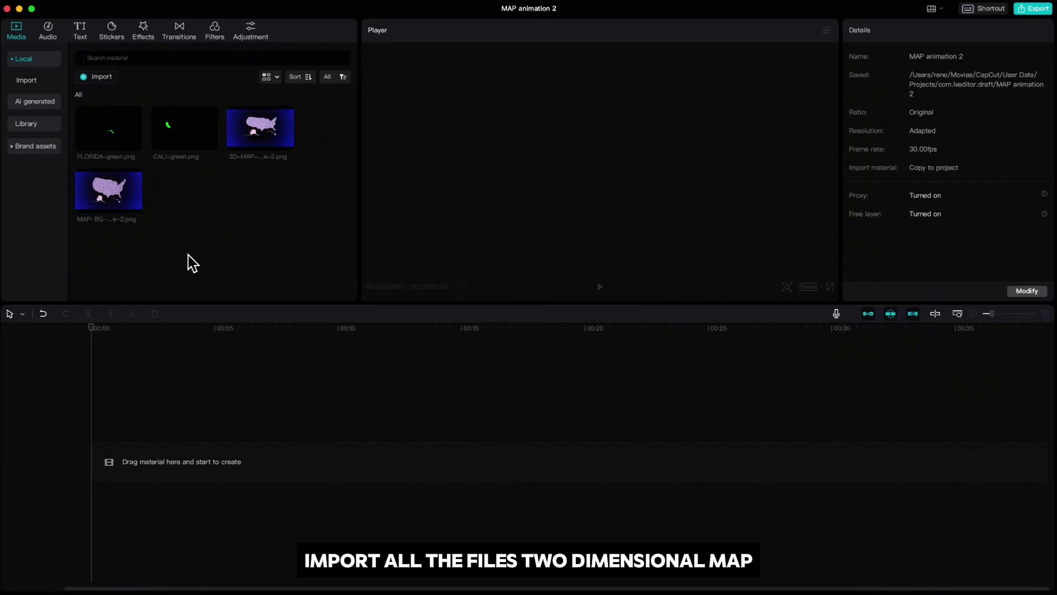
Step: Preview both map images and put the flat MAP-BG clip on the timeline first
left_click(109, 197)
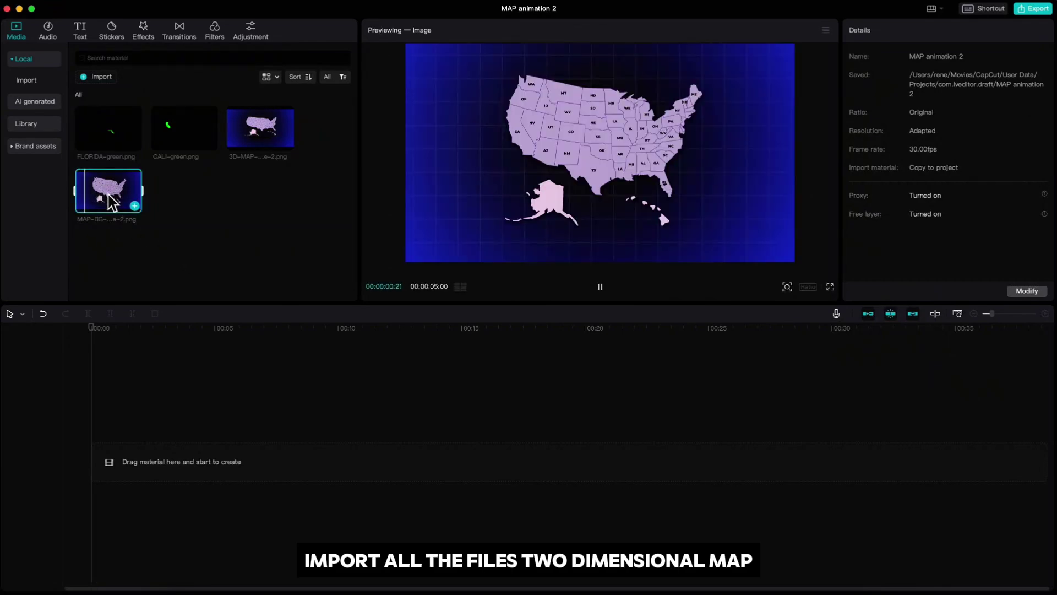
left_click(250, 137)
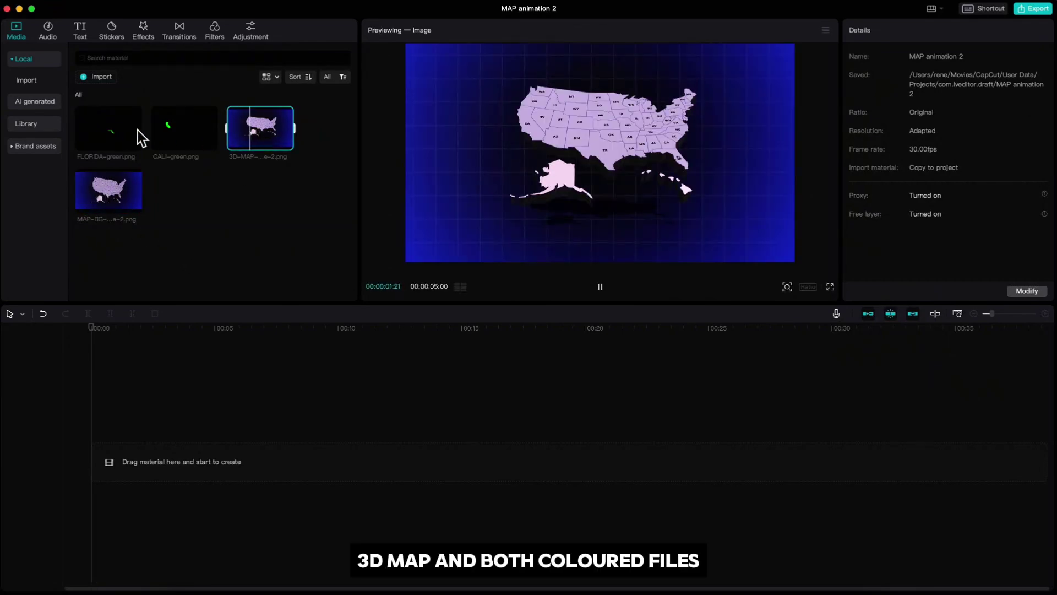
mouse_move(138, 141)
mouse_move(252, 139)
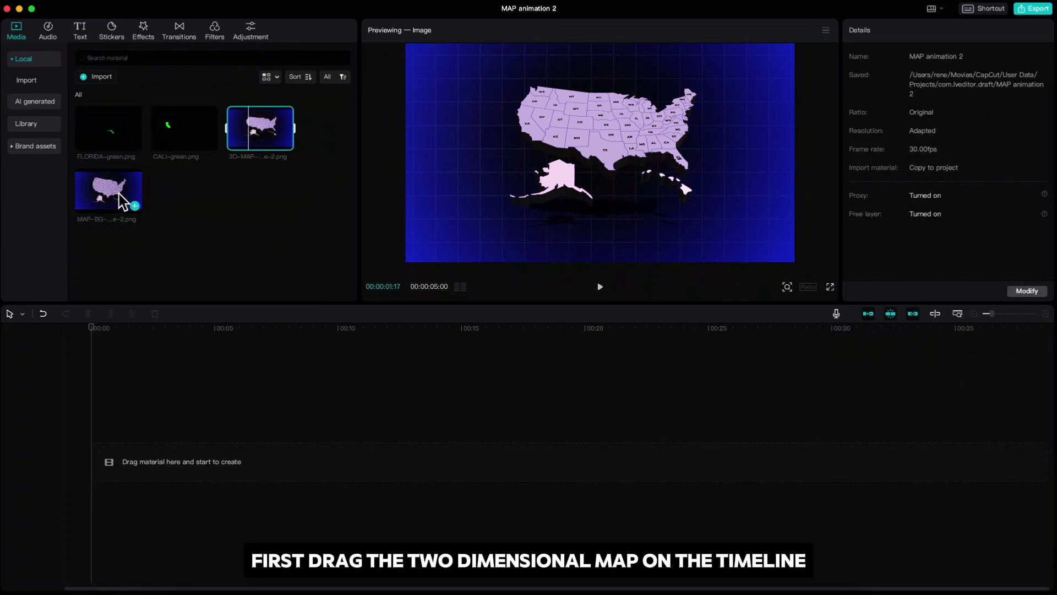
left_click_drag(131, 245, 91, 462)
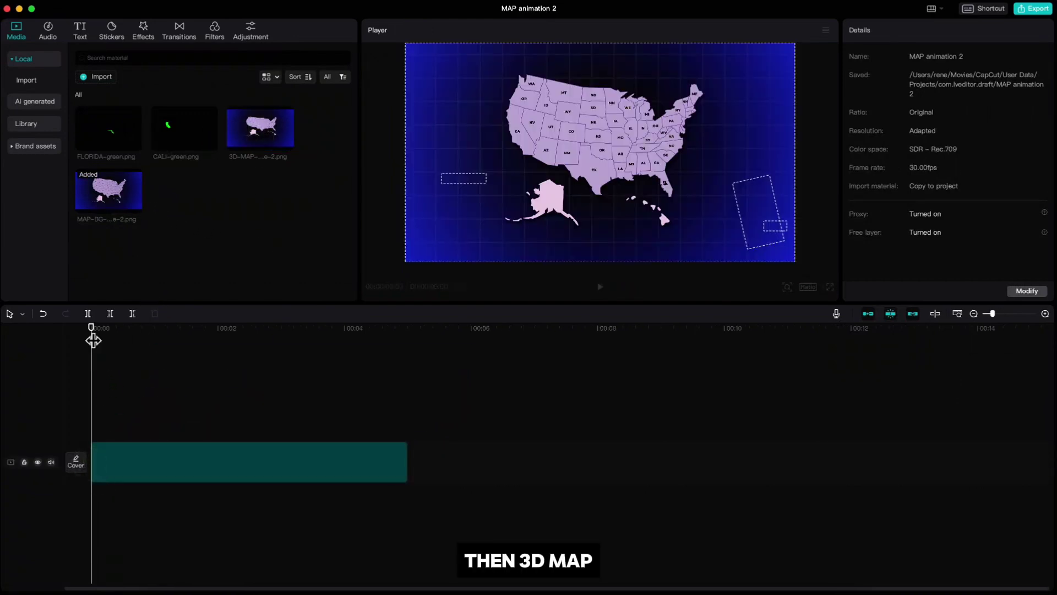
left_click_drag(93, 337, 405, 385)
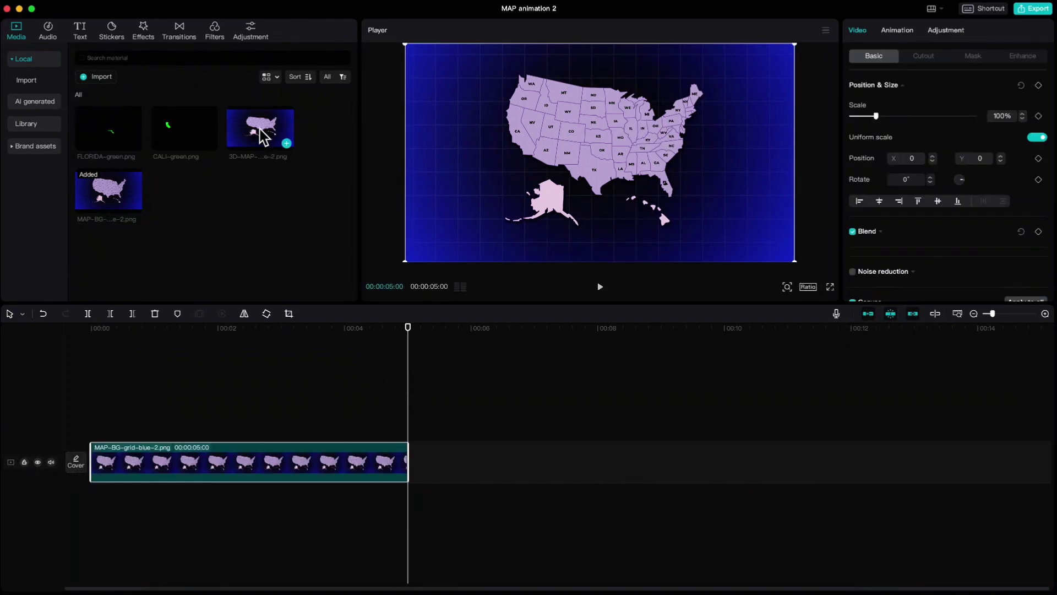
Step: Add the 3D-MAP clip after the flat map and apply a Mix transition between them
left_click_drag(265, 135, 407, 463)
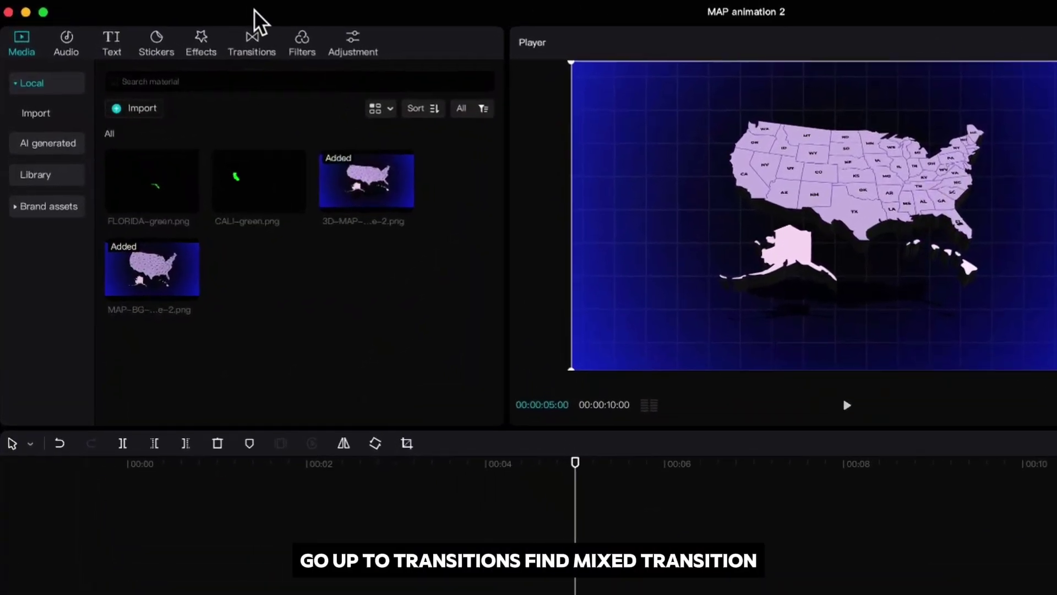
left_click(253, 45)
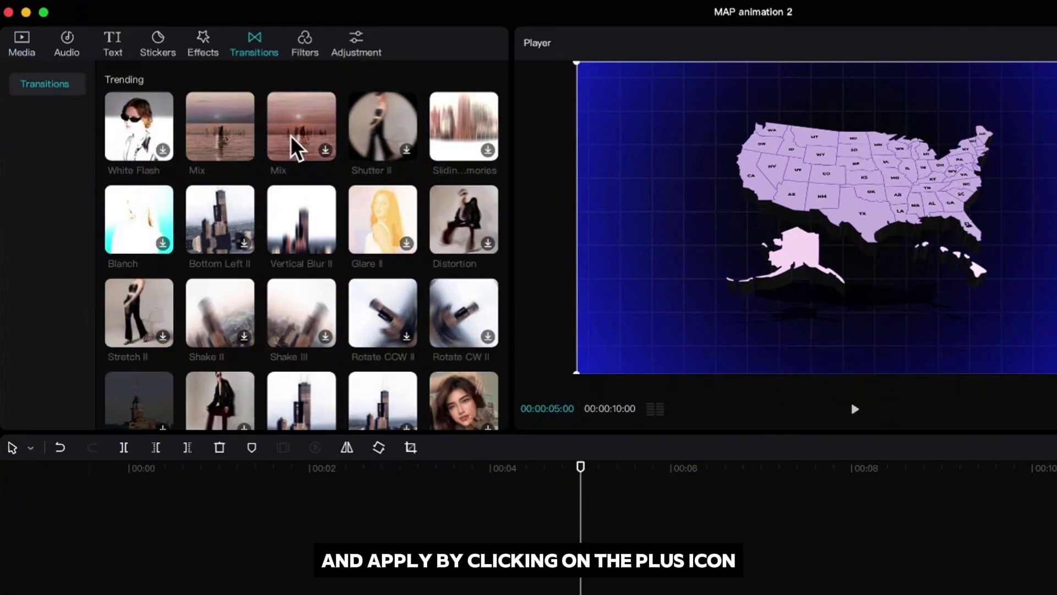
left_click(326, 150)
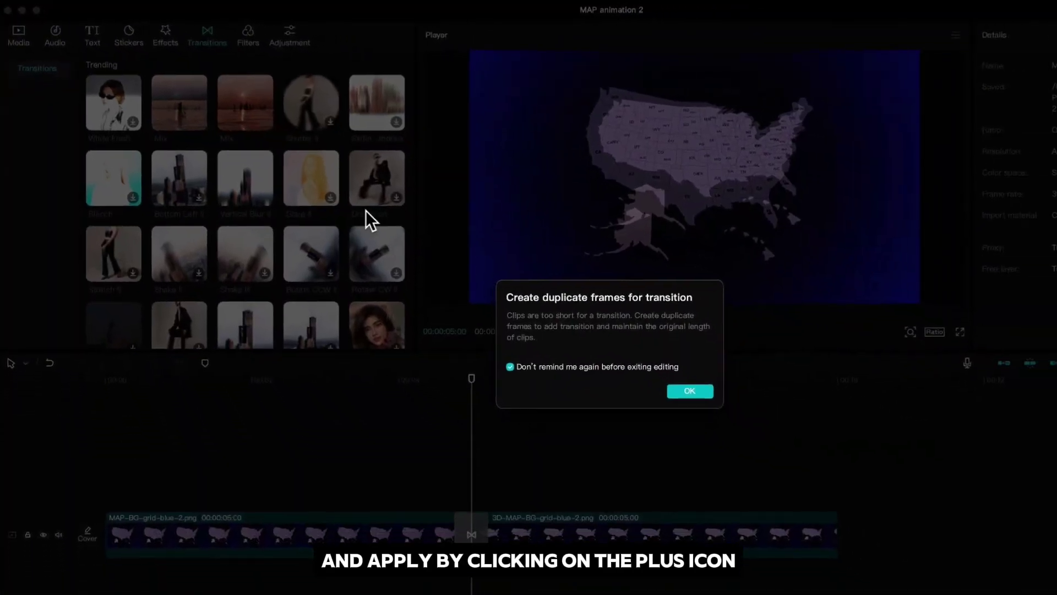
Step: Accept duplicate frames for the Mix transition and select the 3D map clip at its start
left_click(596, 339)
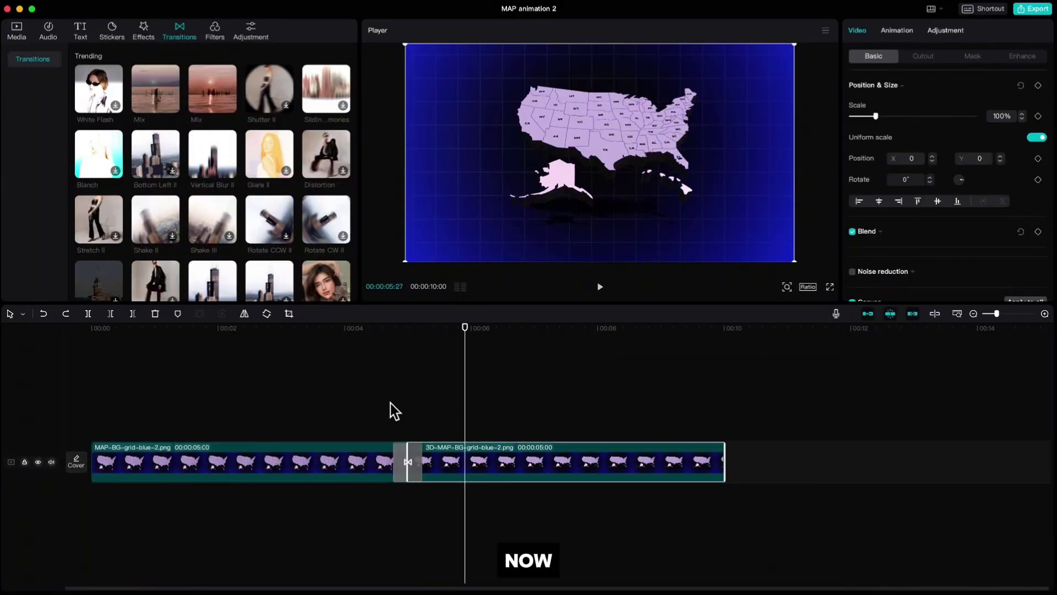
left_click_drag(464, 337, 406, 369)
left_click(450, 455)
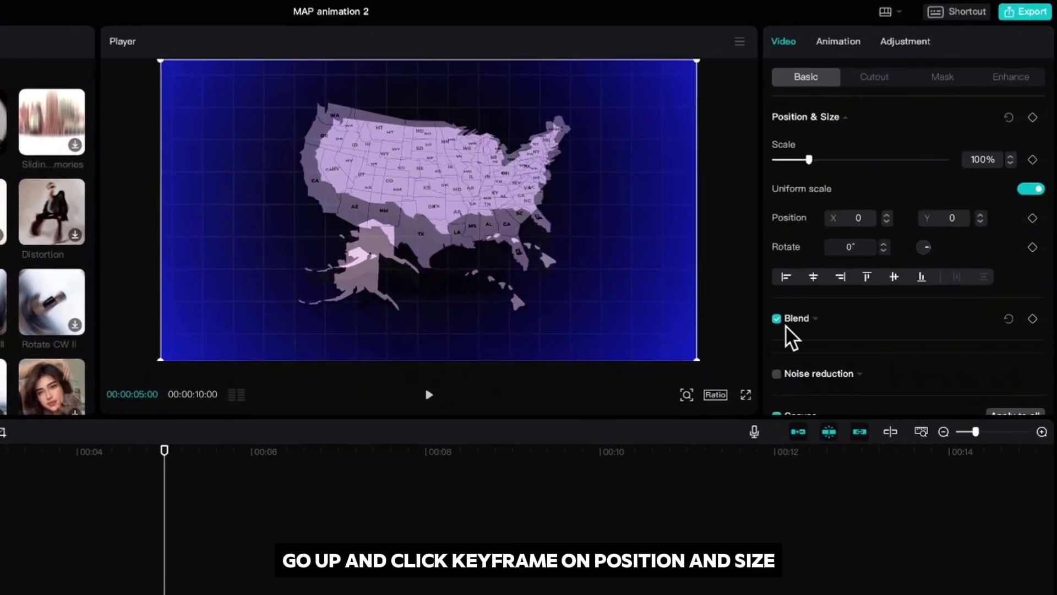
Step: Keyframe the 3D map at 5:00, then at 5:20 scale it to 165% and shift it down
left_click(1032, 121)
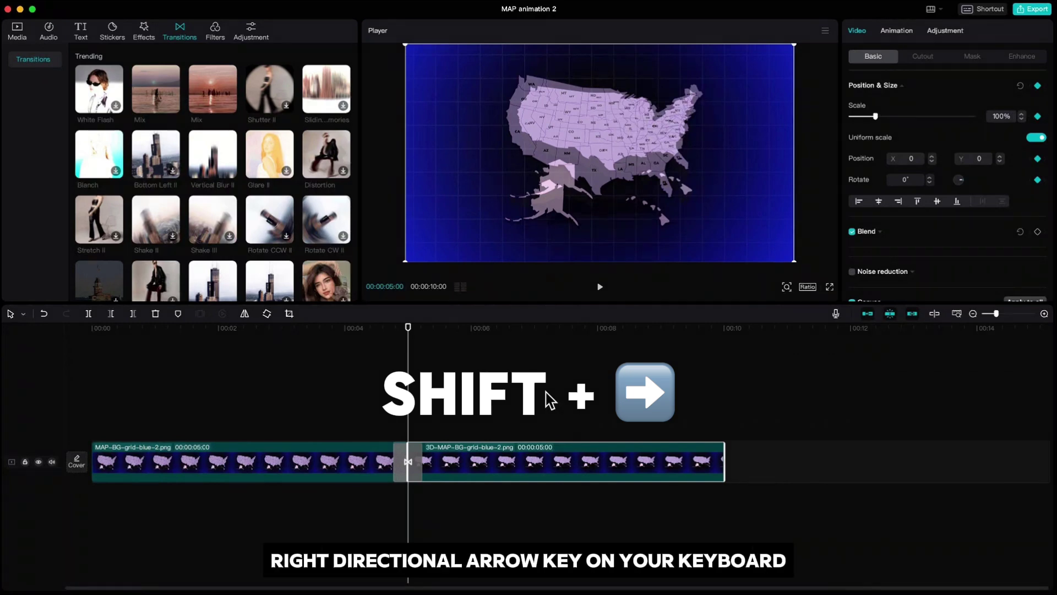
key("shift+Right")
key("shift+Right")
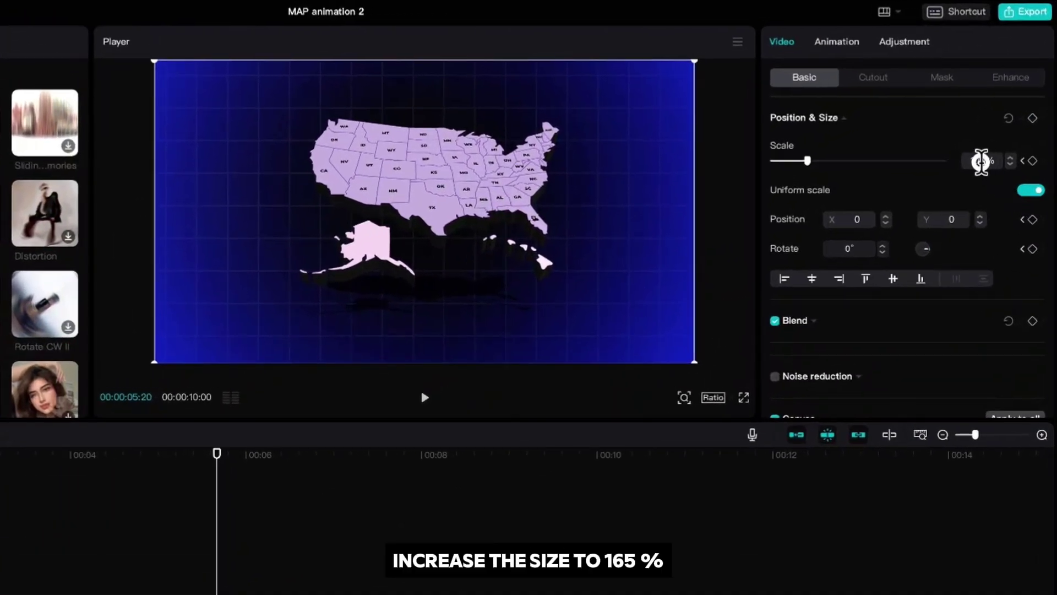
left_click(981, 162)
key("Return")
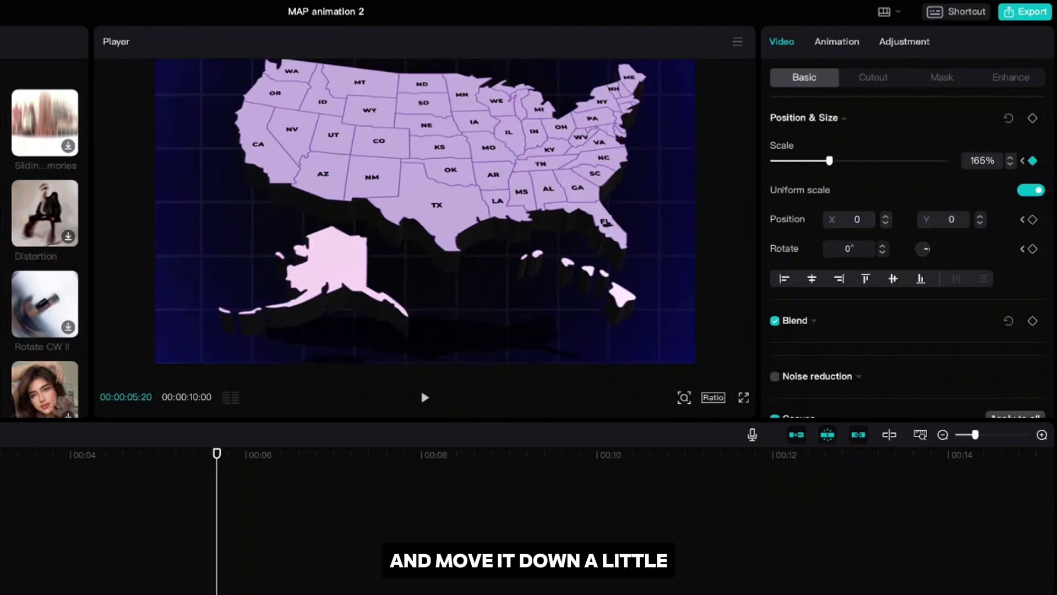
left_click_drag(414, 159, 415, 208)
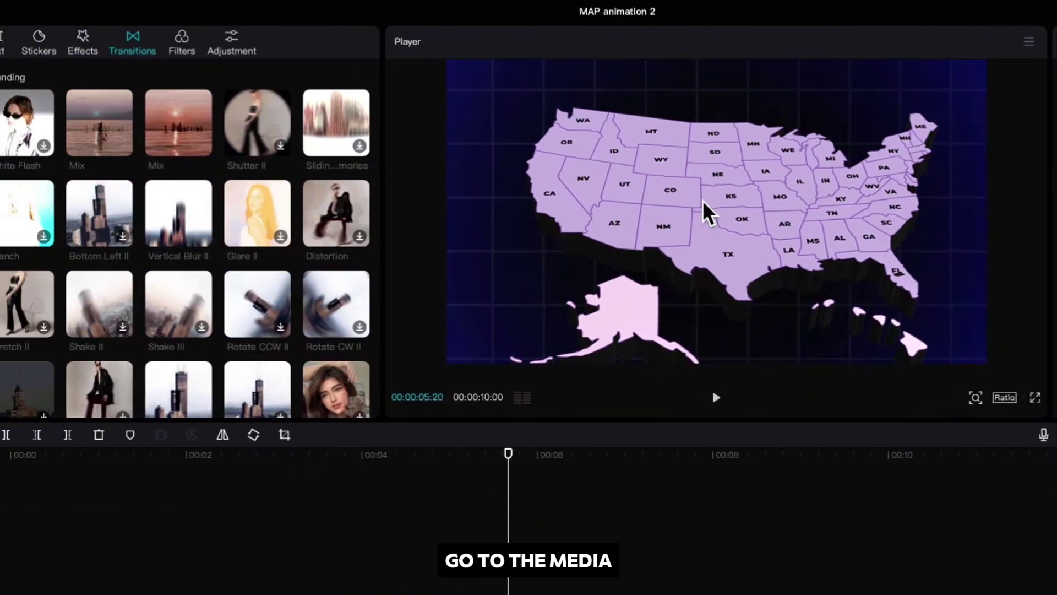
Step: Add CALI-green.png above the map track, scale it to 165%, and align it over California
left_click(22, 40)
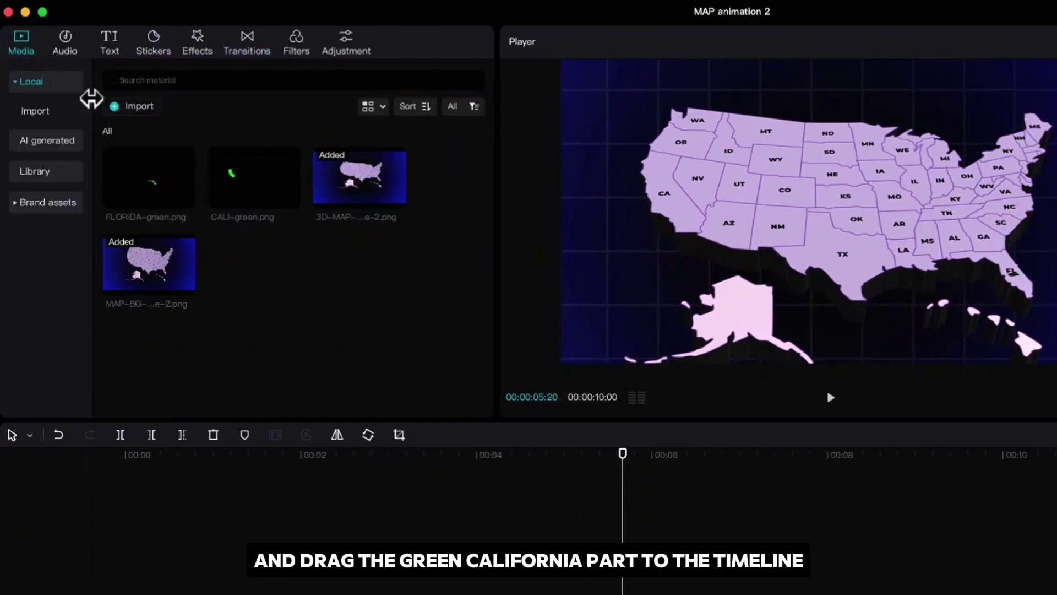
left_click_drag(226, 171, 633, 573)
left_click_drag(458, 413, 450, 420)
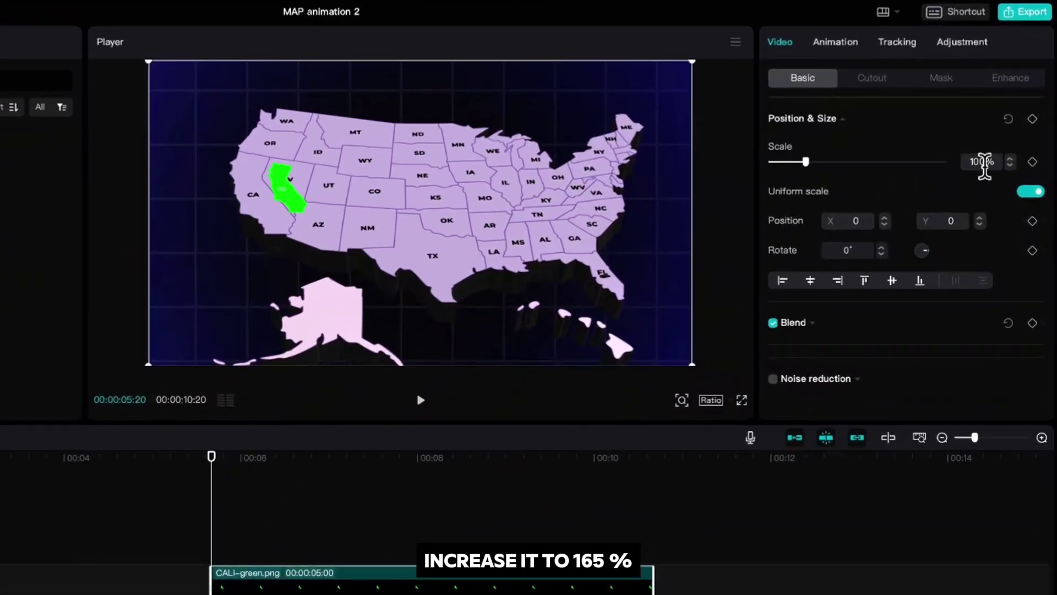
left_click_drag(984, 161, 967, 161)
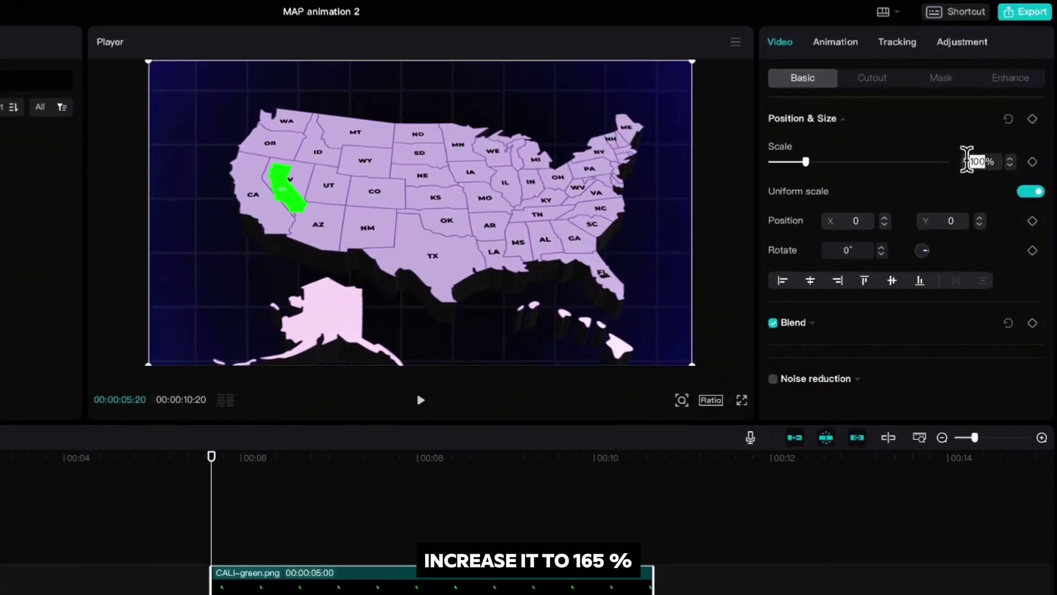
key("Return")
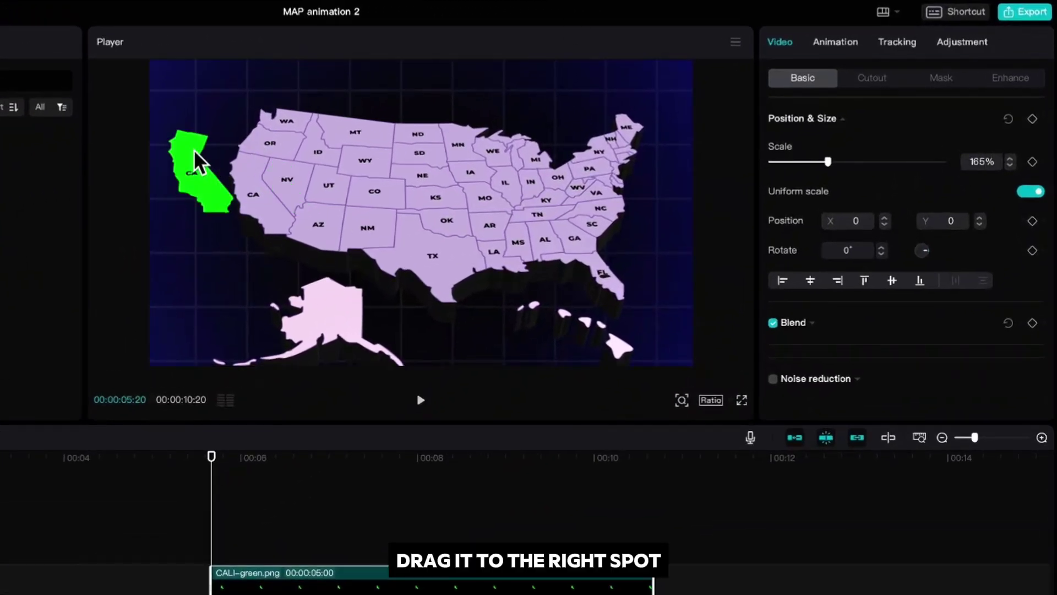
left_click_drag(196, 161, 254, 175)
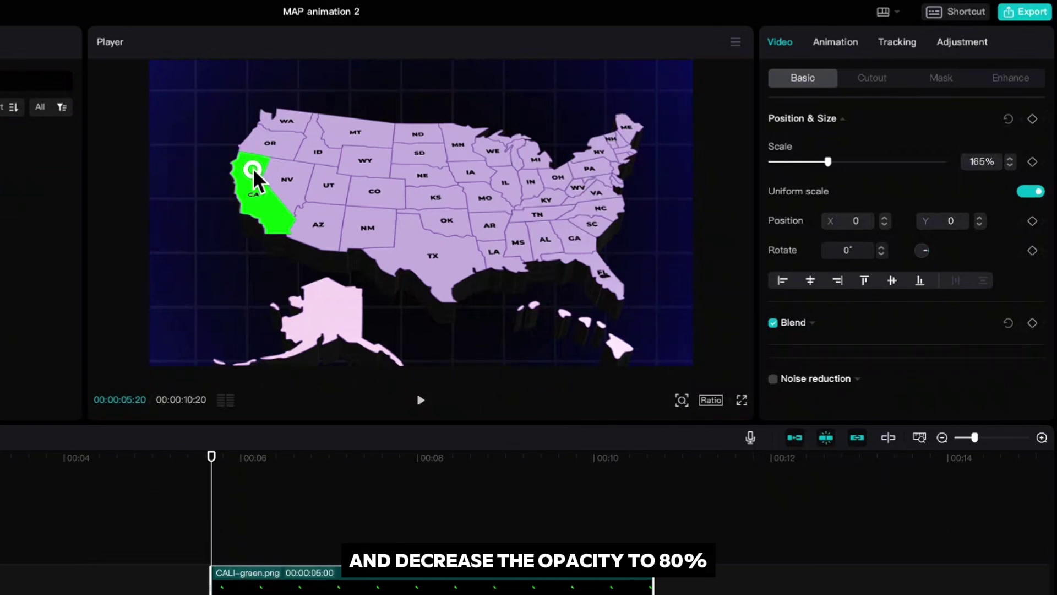
left_click_drag(254, 172, 258, 169)
Step: Lower California's opacity to 80% and keyframe its opacity and position and size
left_click(835, 341)
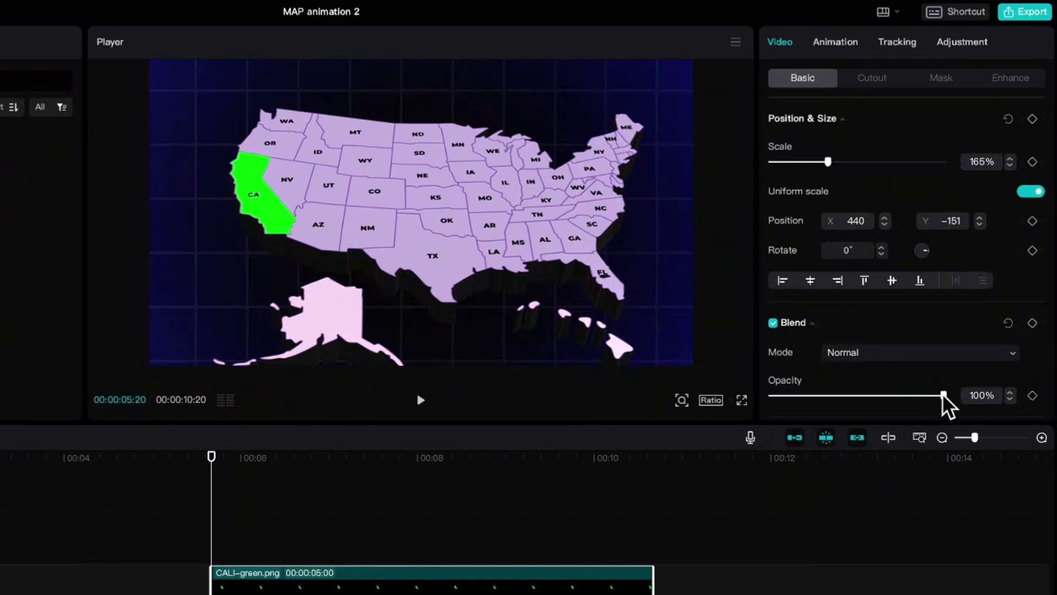
left_click_drag(944, 396, 909, 395)
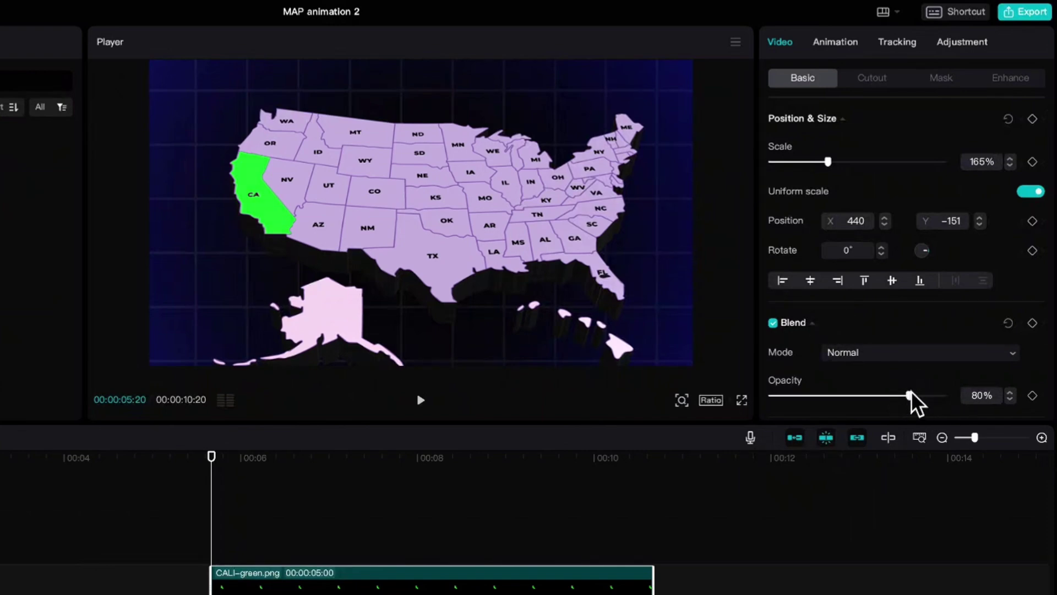
left_click(1031, 396)
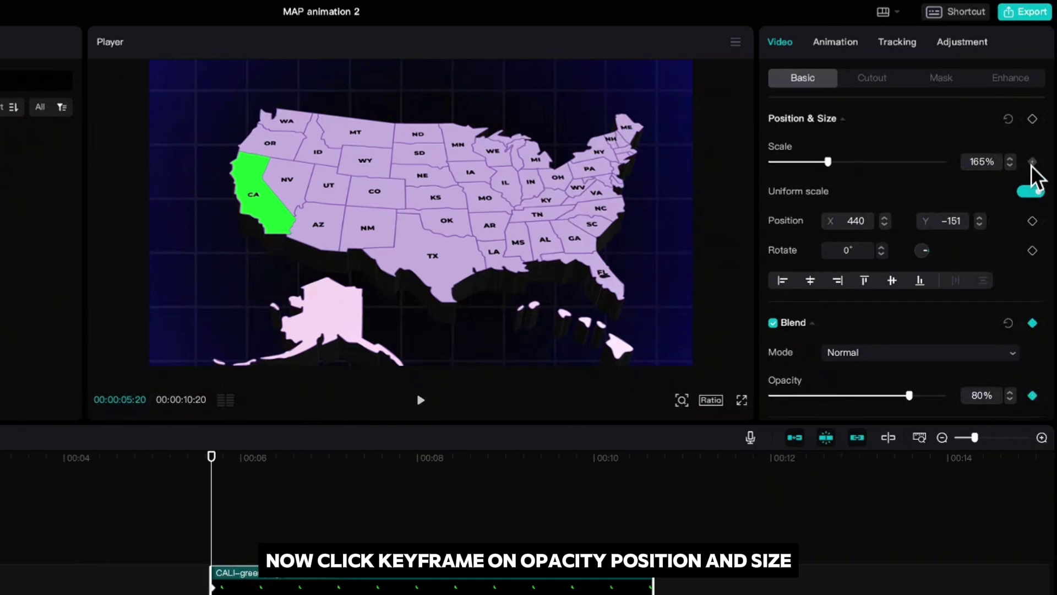
left_click(1032, 119)
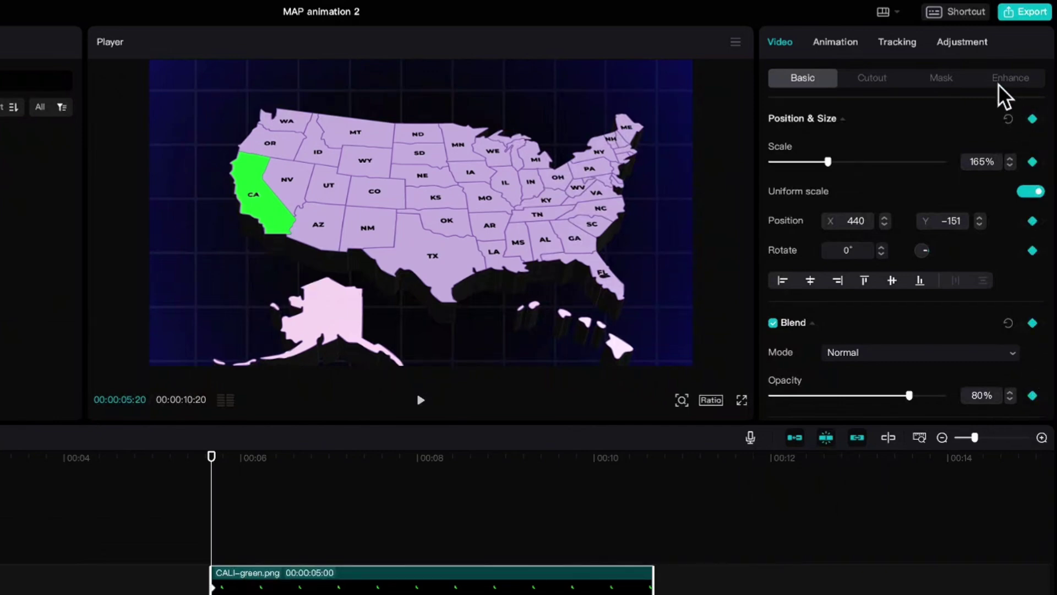
Step: Give the California highlight a 0.7s Fade In animation and return to the clip start
left_click(843, 42)
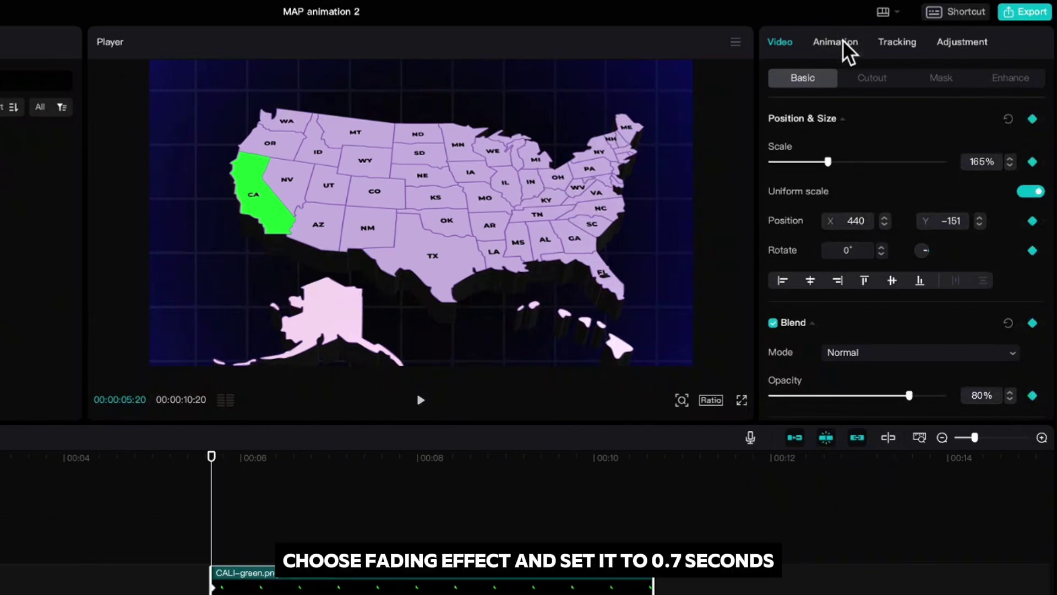
left_click(965, 135)
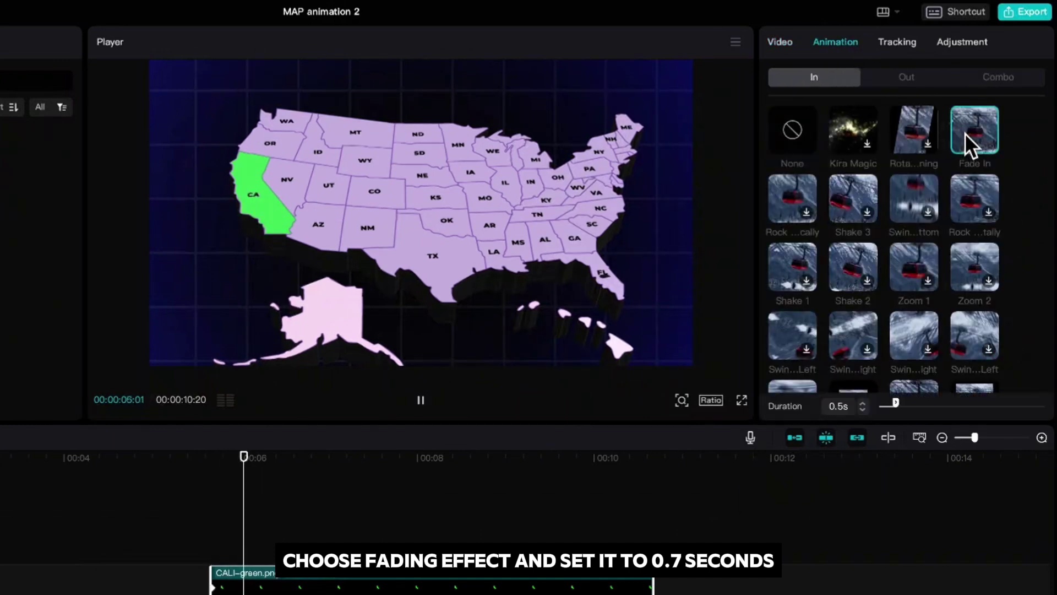
left_click(862, 403)
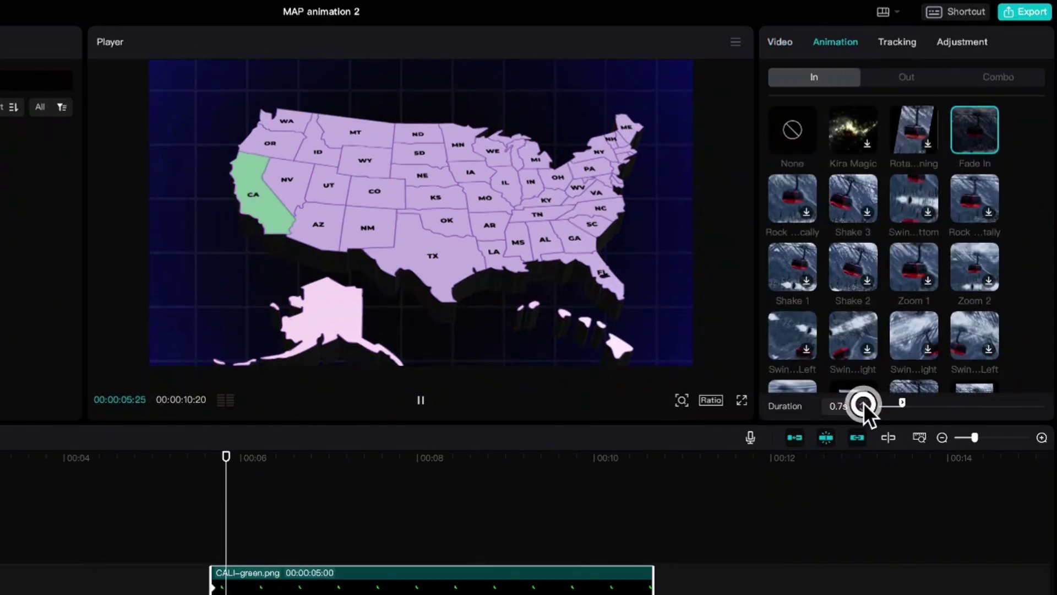
left_click(863, 402)
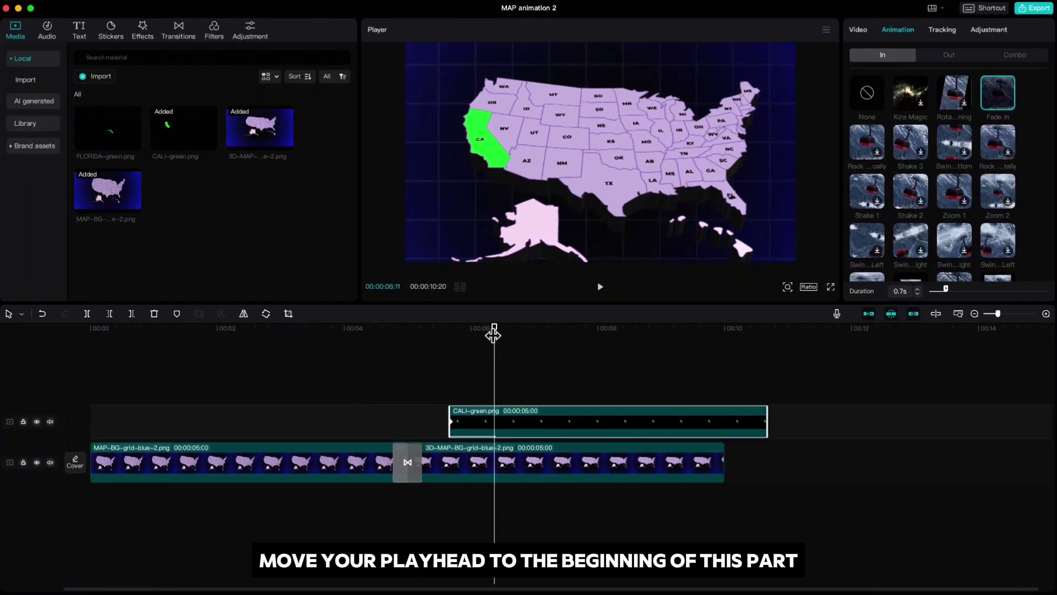
left_click_drag(432, 367, 385, 391)
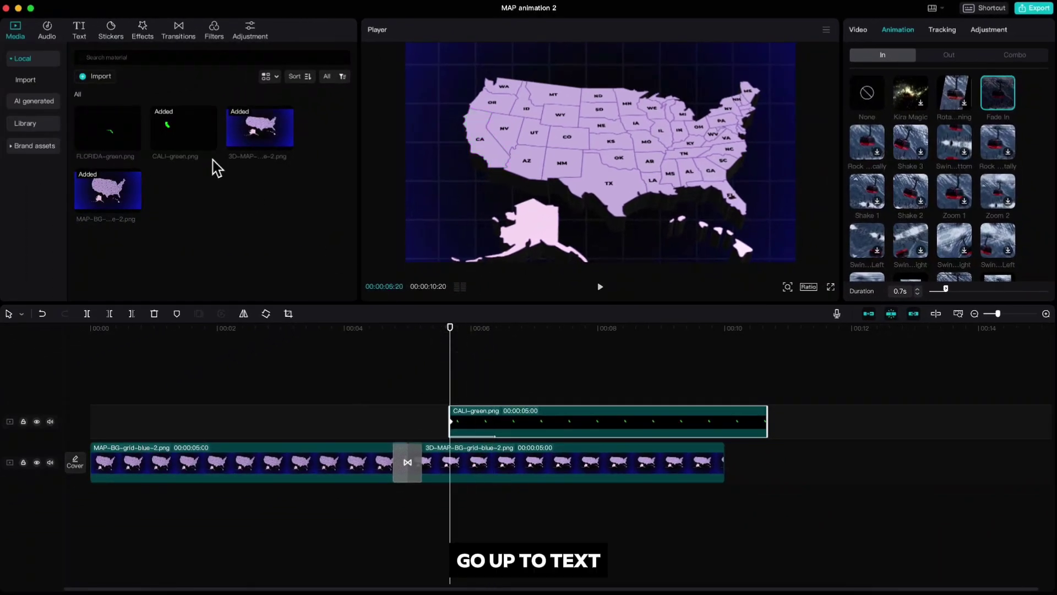
Step: Add a small 'Los Angeles' text label and place it on California's coast
left_click(78, 27)
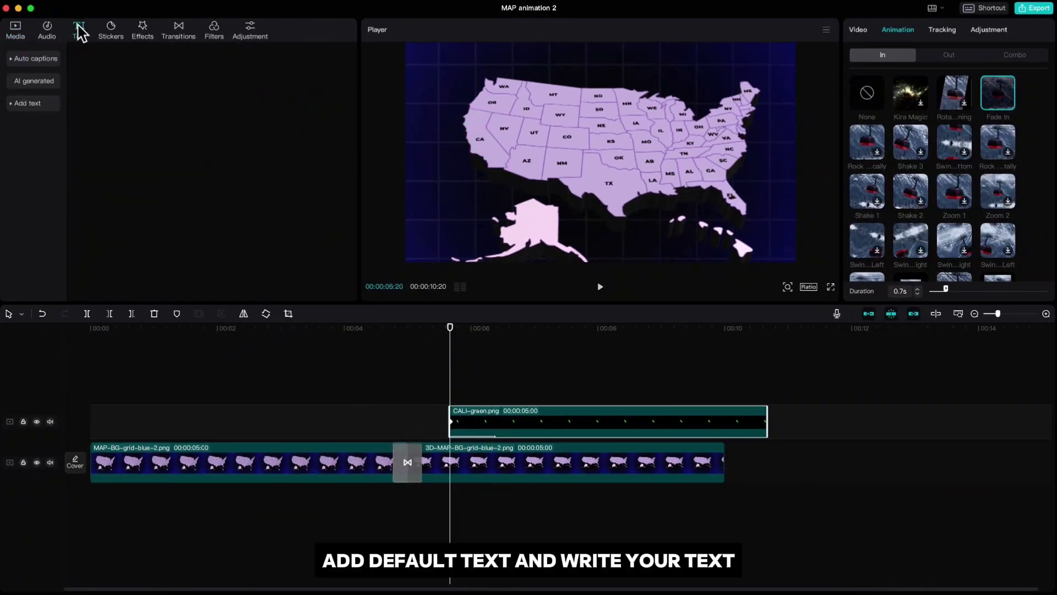
left_click(115, 135)
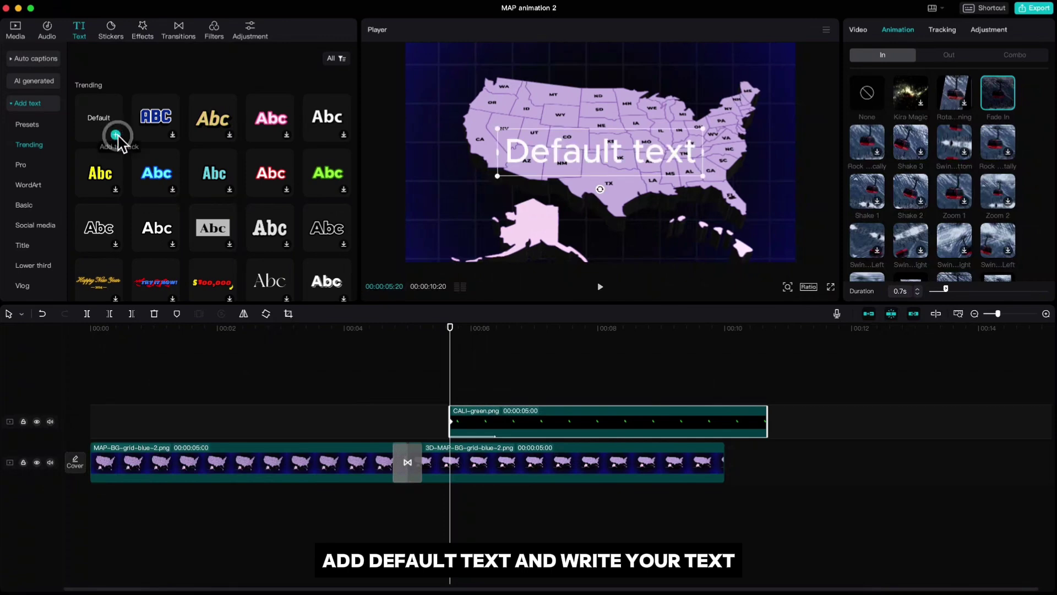
left_click_drag(901, 83, 853, 78)
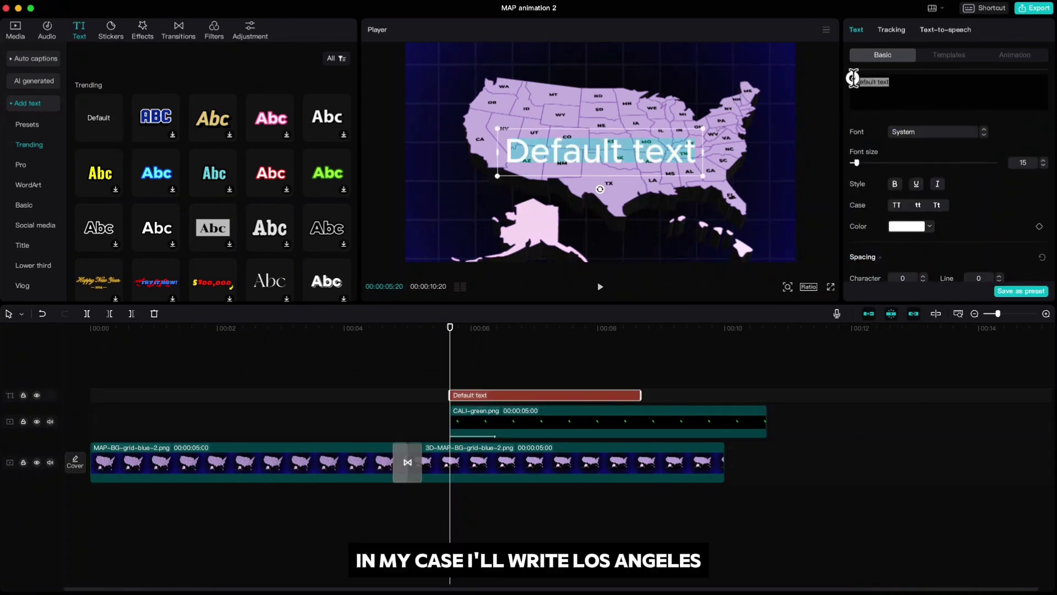
type("Los Angeles")
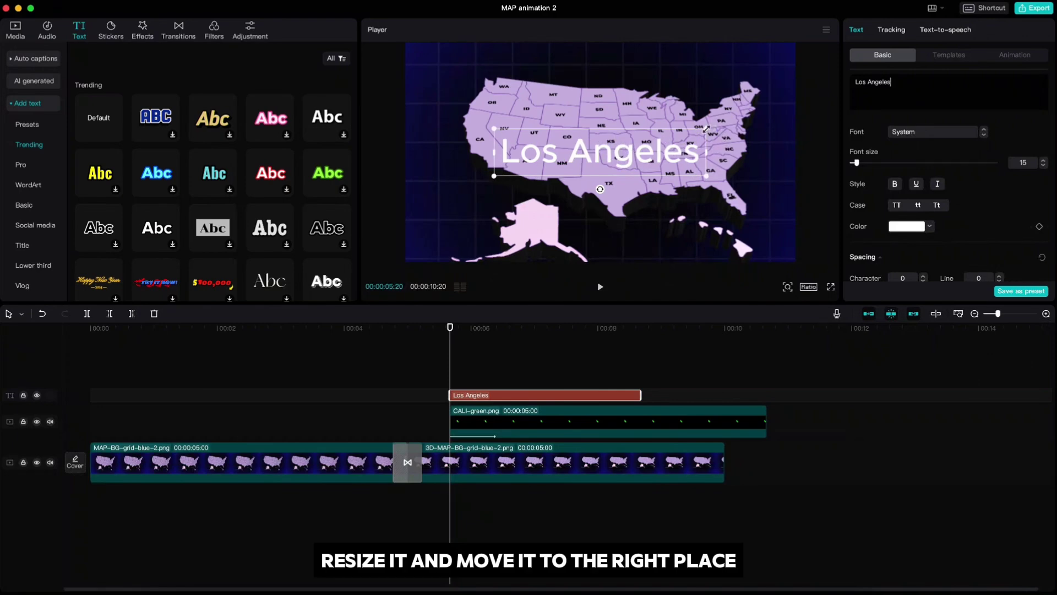
left_click_drag(706, 128, 642, 143)
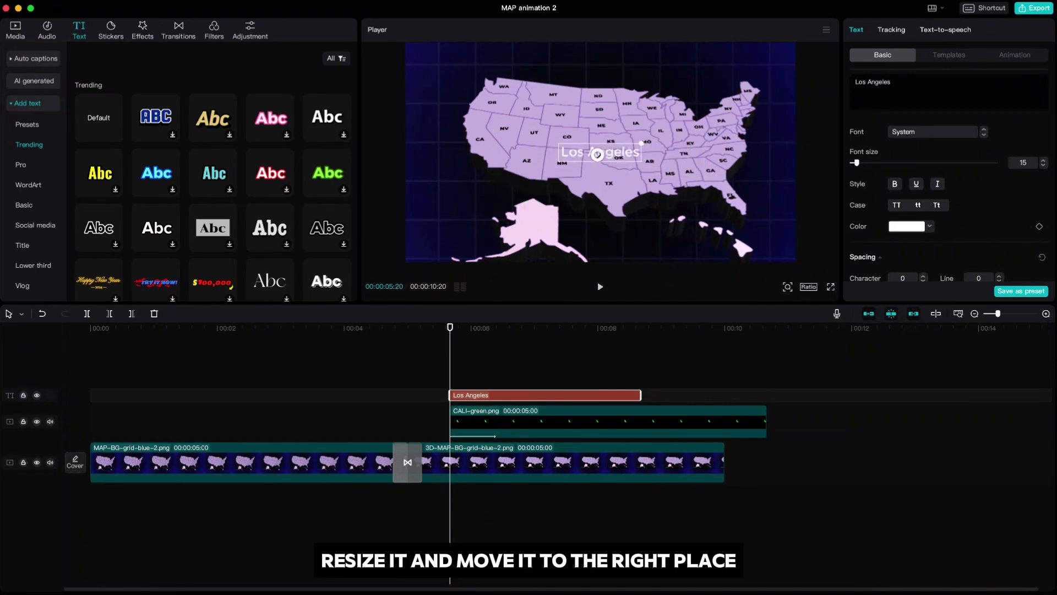
left_click_drag(534, 160, 491, 167)
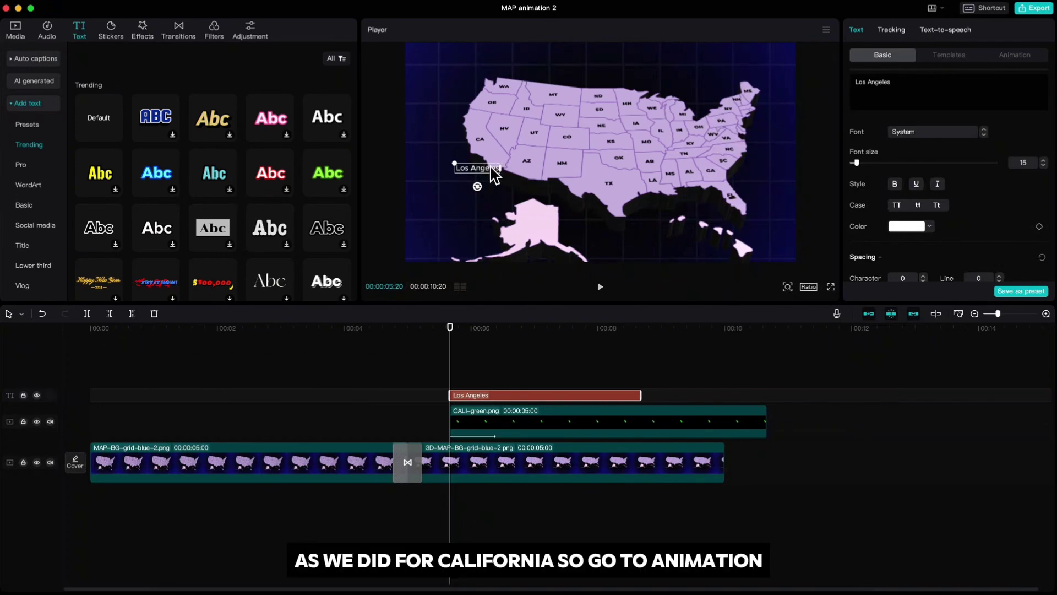
Step: Give the Los Angeles label a Fade In animation lasting 0.7 seconds
left_click(1015, 56)
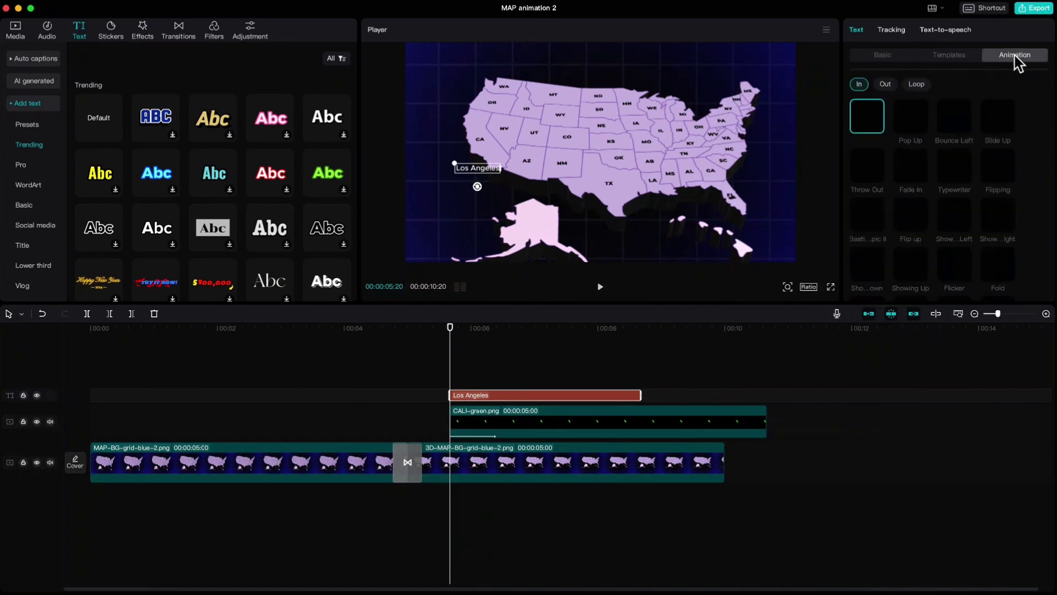
left_click(911, 167)
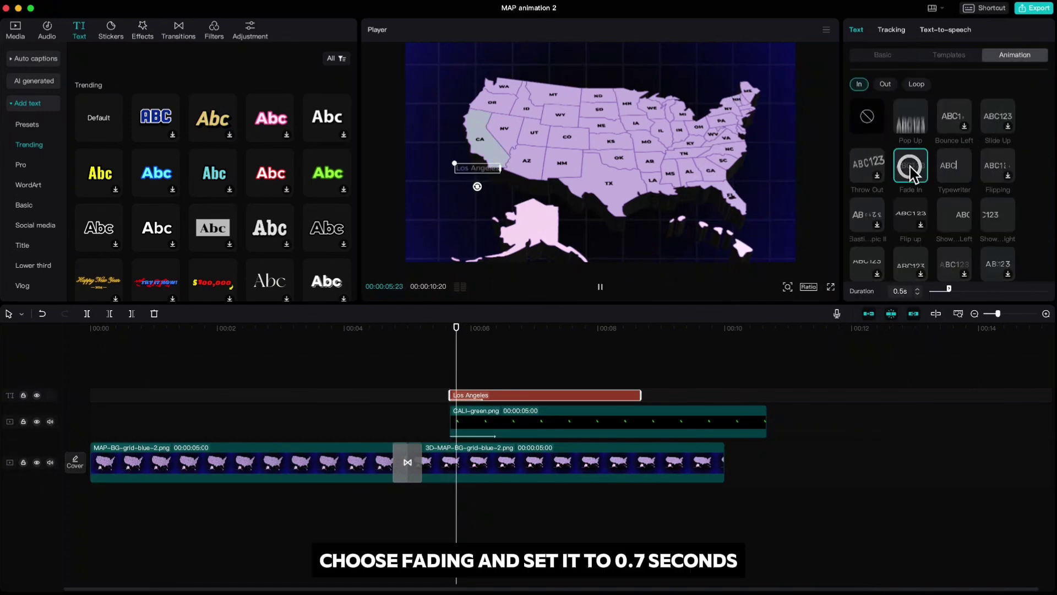
left_click(918, 289)
left_click(918, 289)
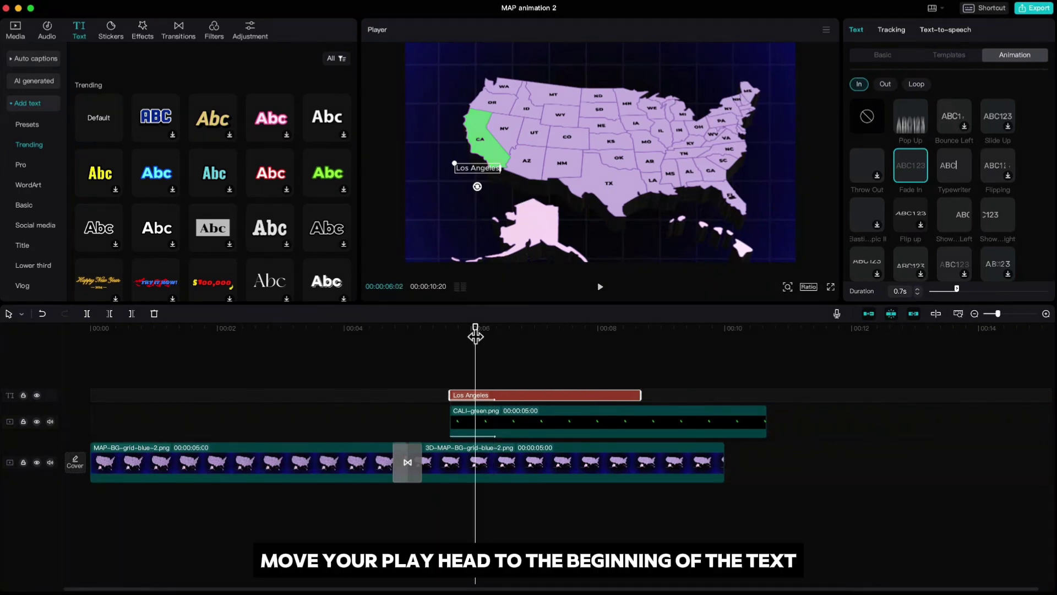
Step: Import Airplane.png and place it on a new track at the label's start
left_click_drag(477, 337, 452, 340)
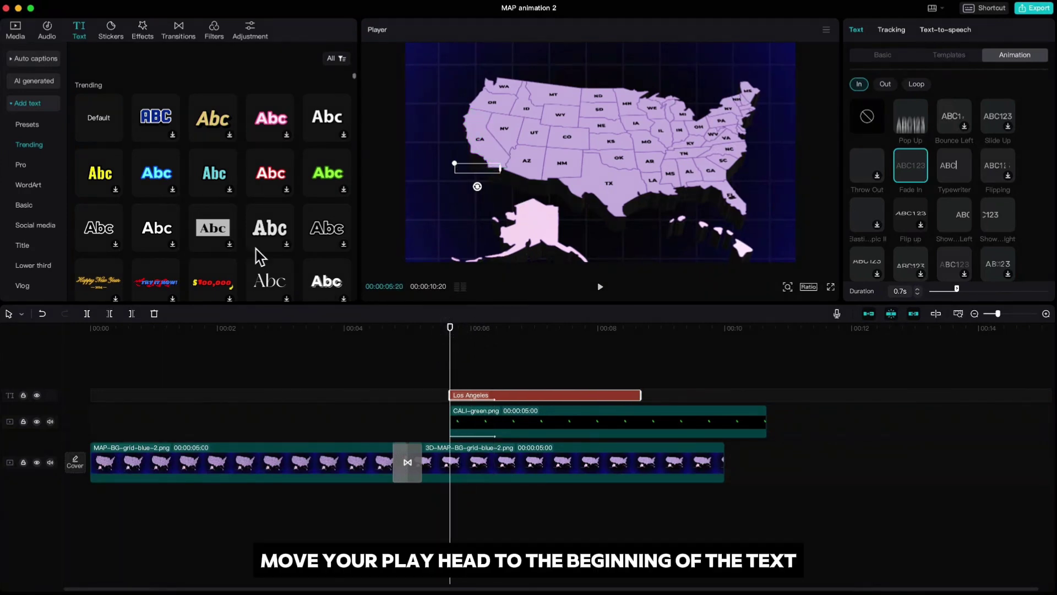
left_click(16, 30)
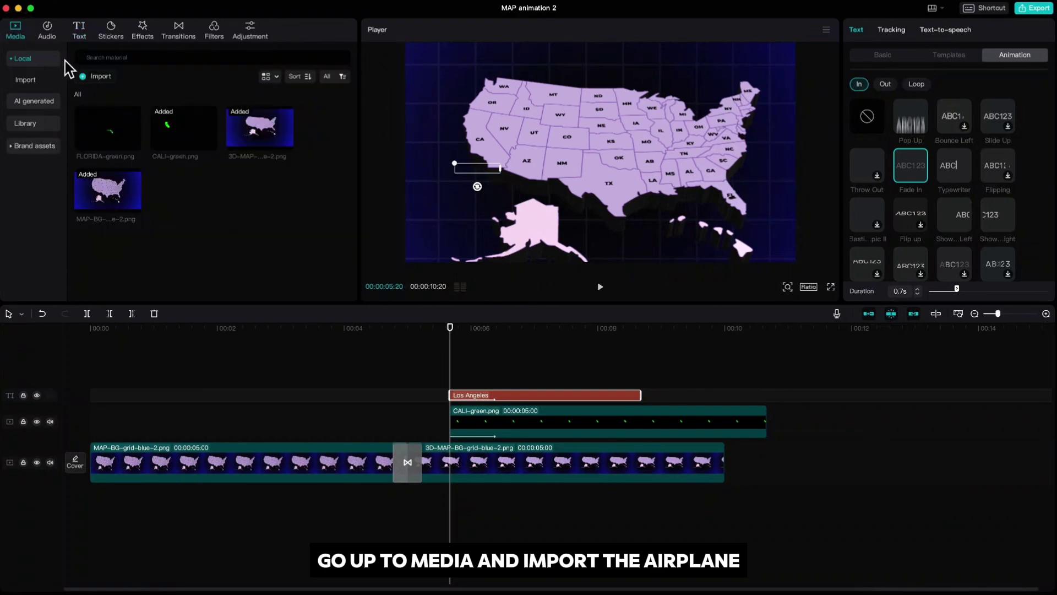
left_click(95, 78)
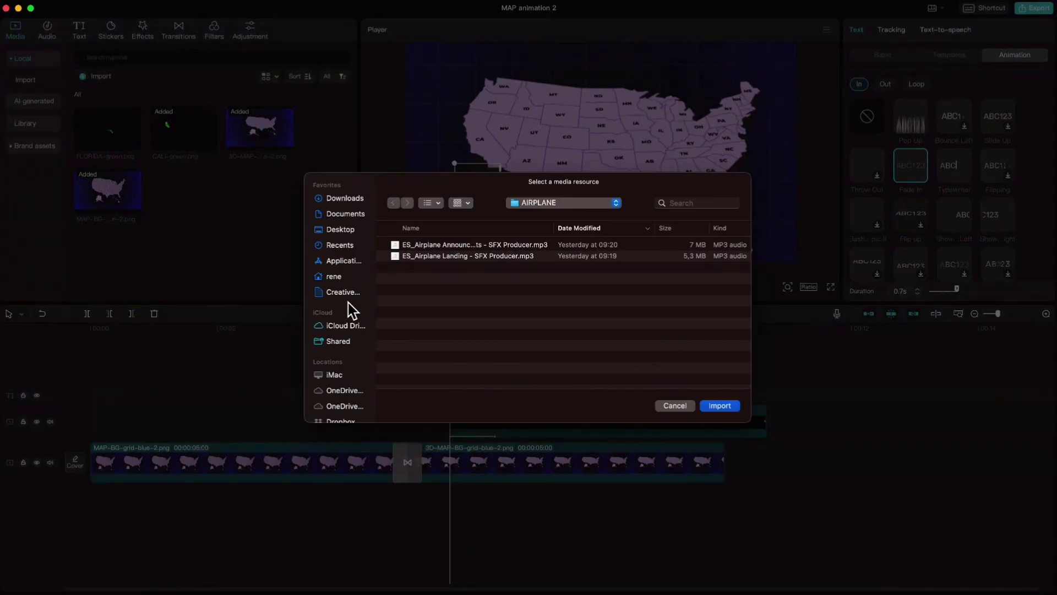
left_click(345, 327)
left_click(435, 357)
left_click(721, 406)
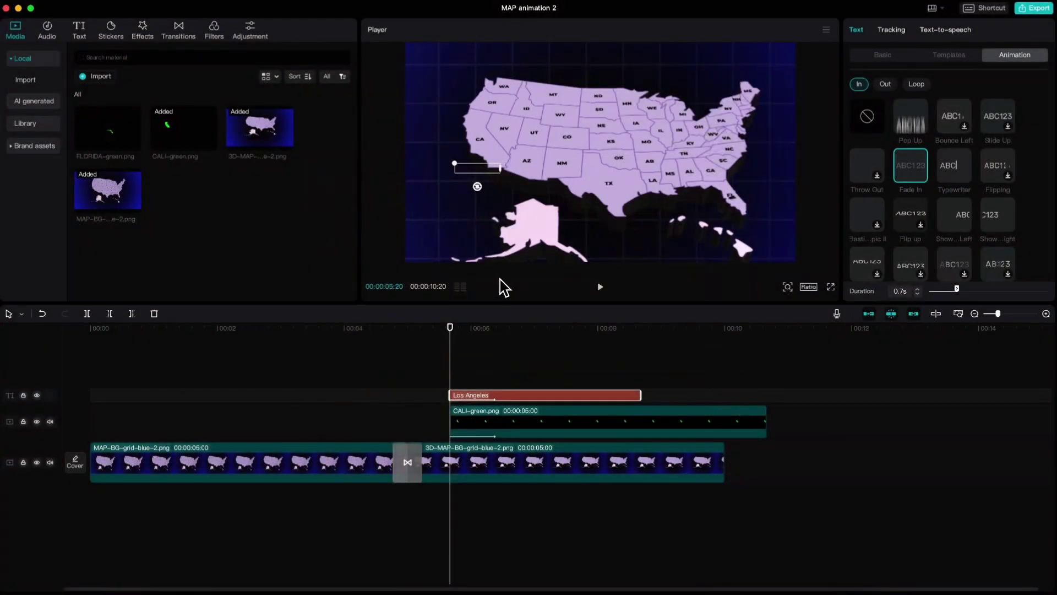
left_click_drag(196, 197, 465, 368)
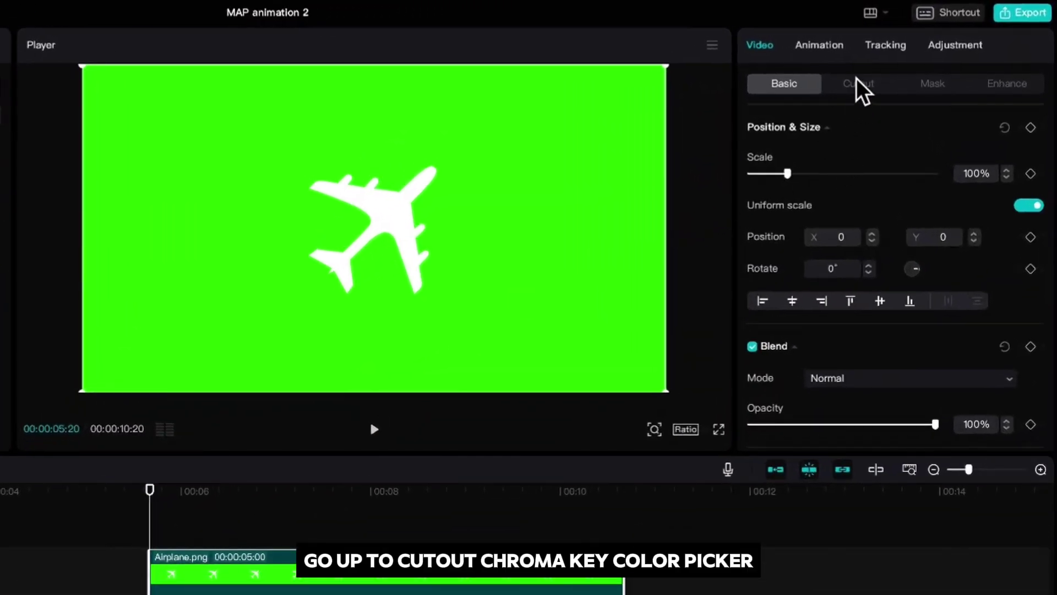
Step: Key out the airplane's green background with Chroma key at strength 47
left_click(860, 85)
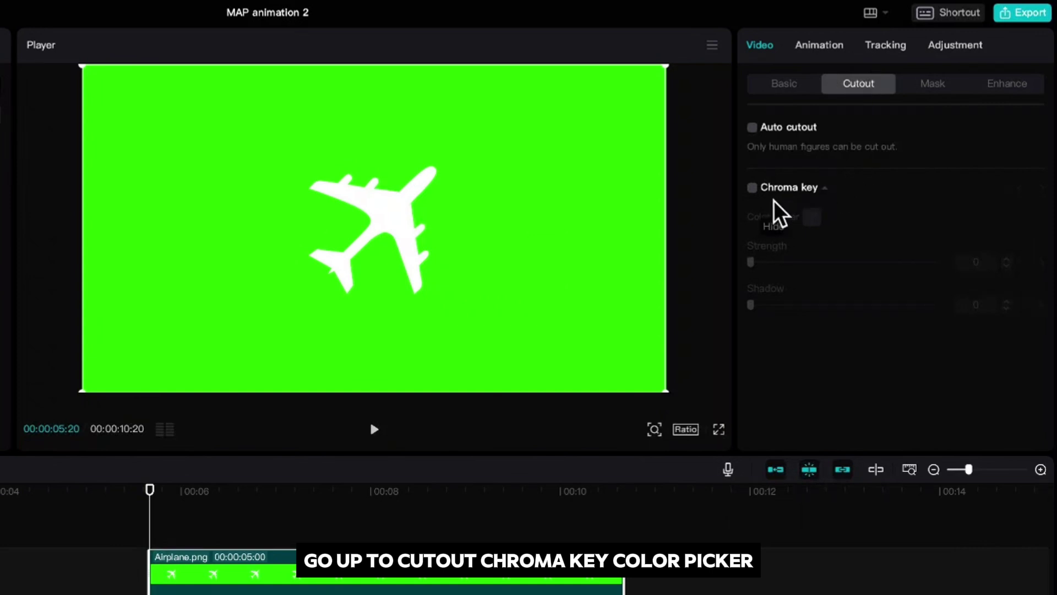
left_click(753, 188)
left_click(812, 217)
left_click(641, 228)
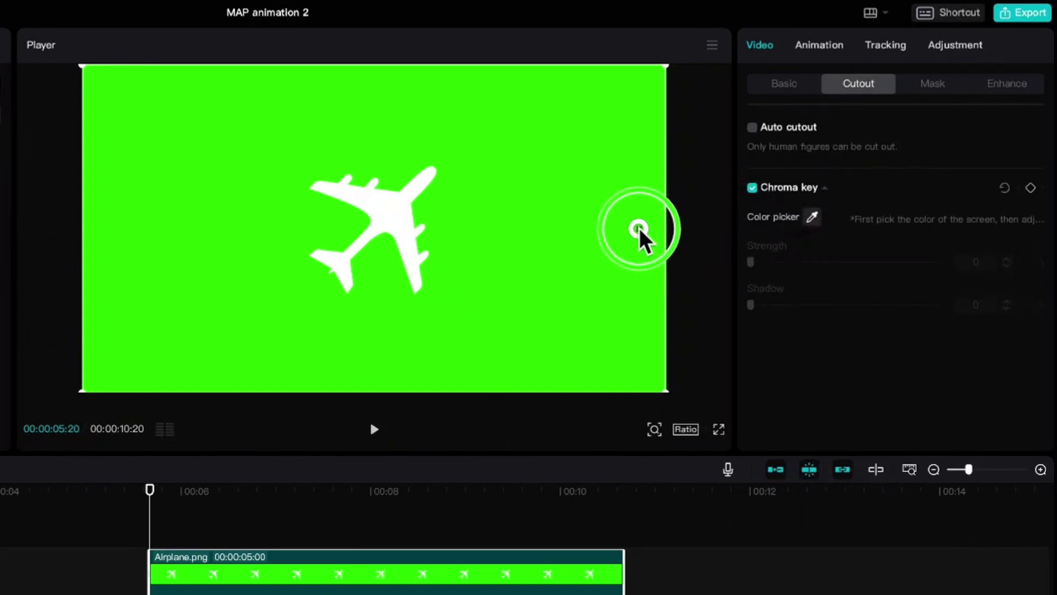
left_click_drag(757, 258, 833, 265)
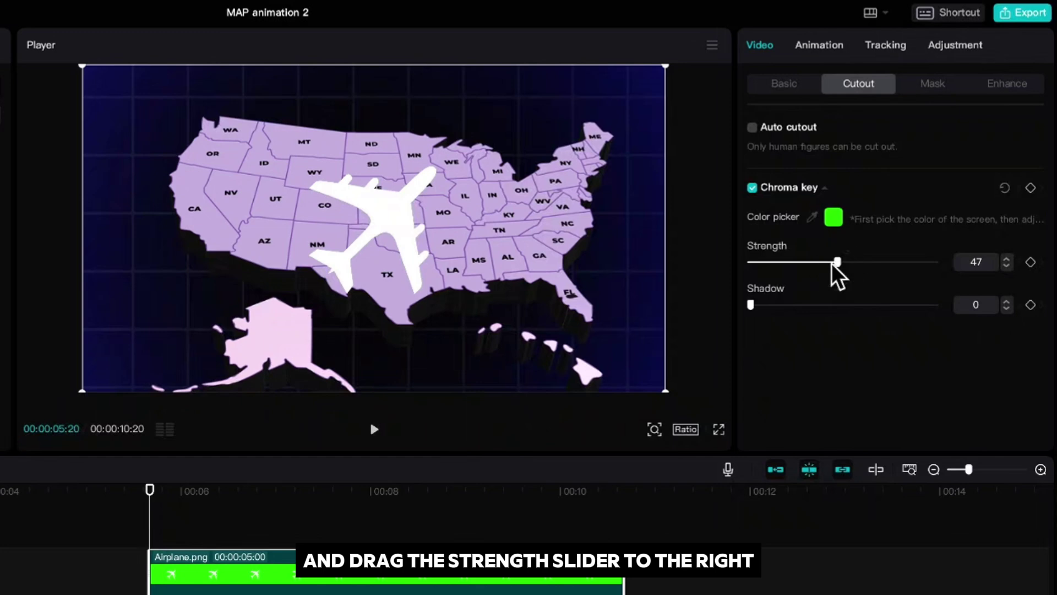
Step: Scale the airplane to 22%, rotate it 33° and move it onto California
left_click(778, 85)
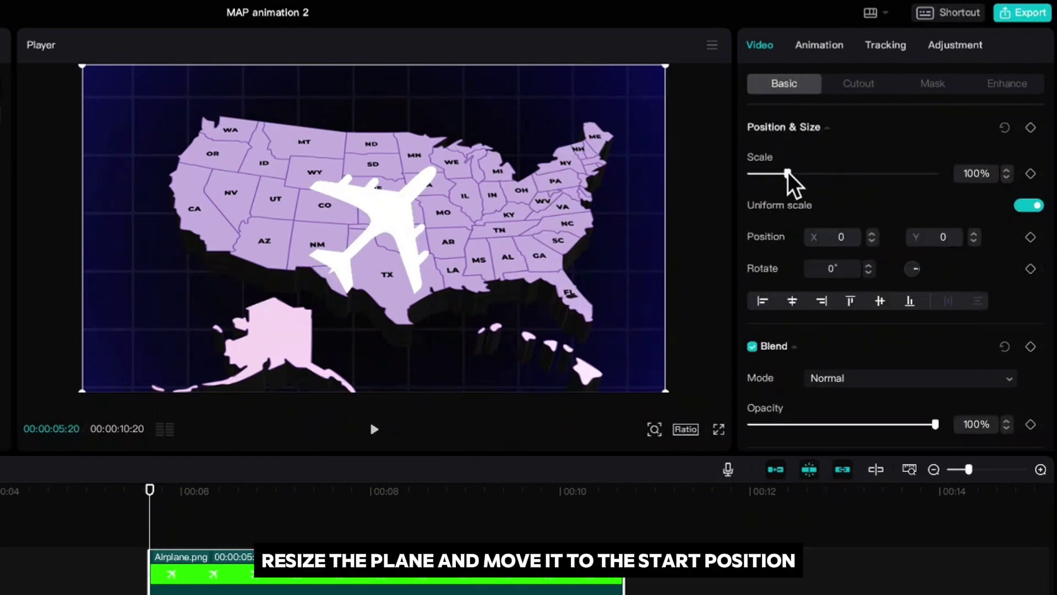
left_click_drag(788, 173, 768, 173)
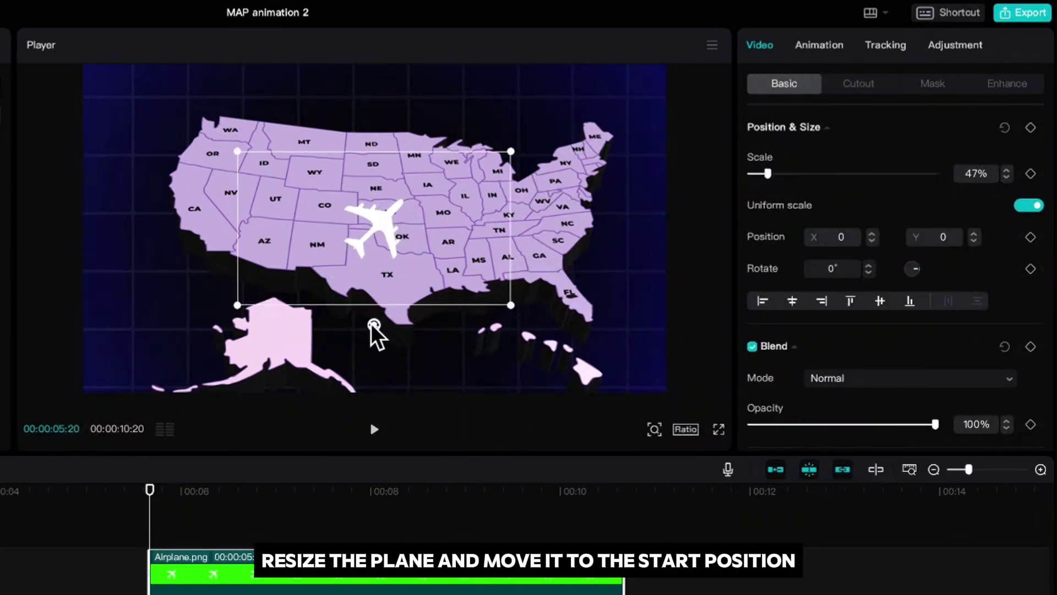
left_click_drag(373, 324, 323, 302)
left_click_drag(547, 248, 439, 231)
left_click_drag(359, 231, 209, 239)
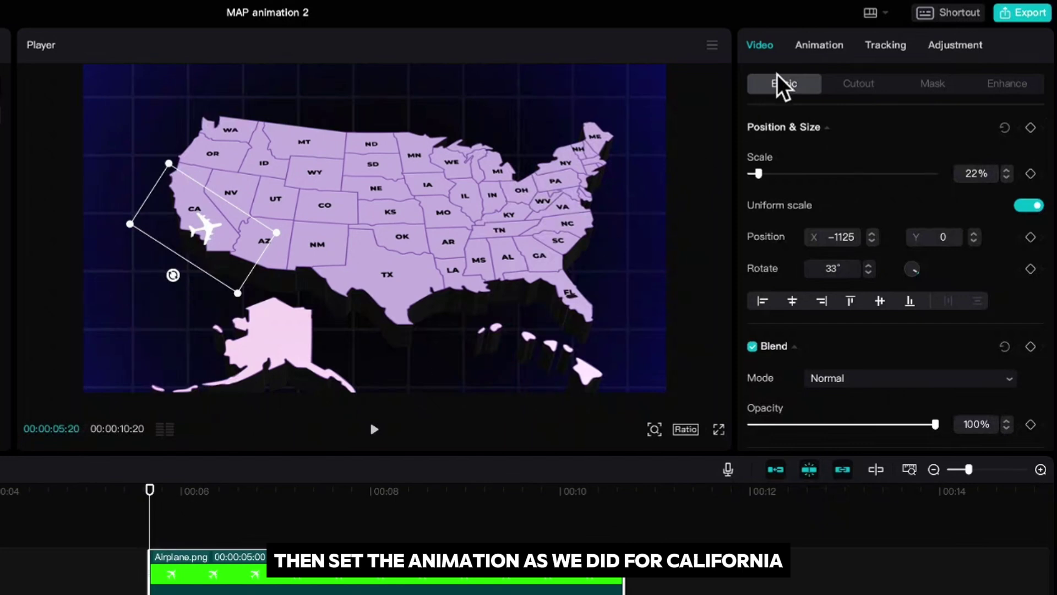
Step: Give the airplane a Fade In animation lasting 0.7 seconds
left_click(807, 46)
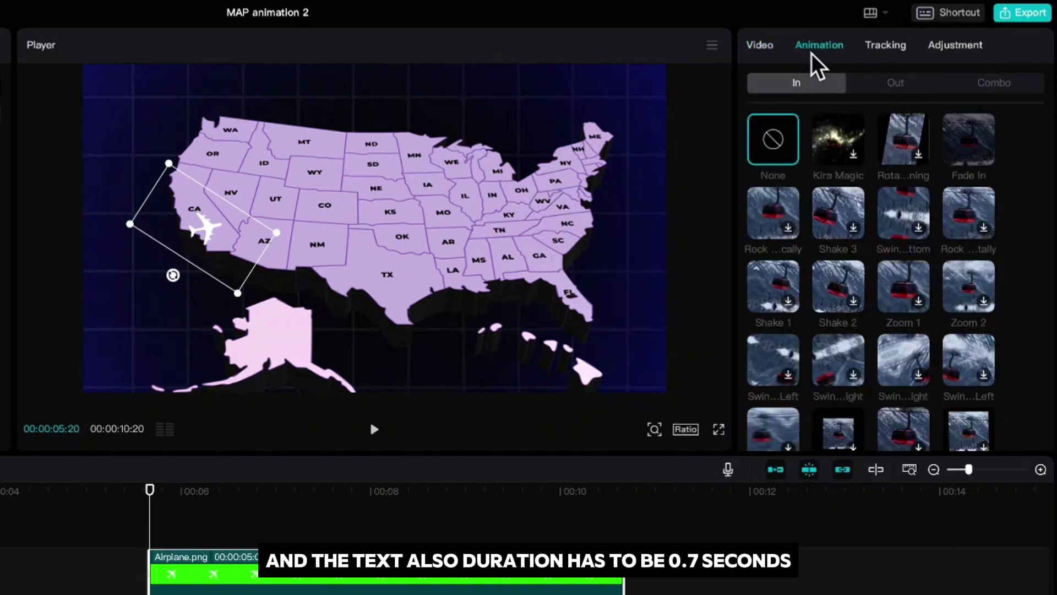
left_click(963, 136)
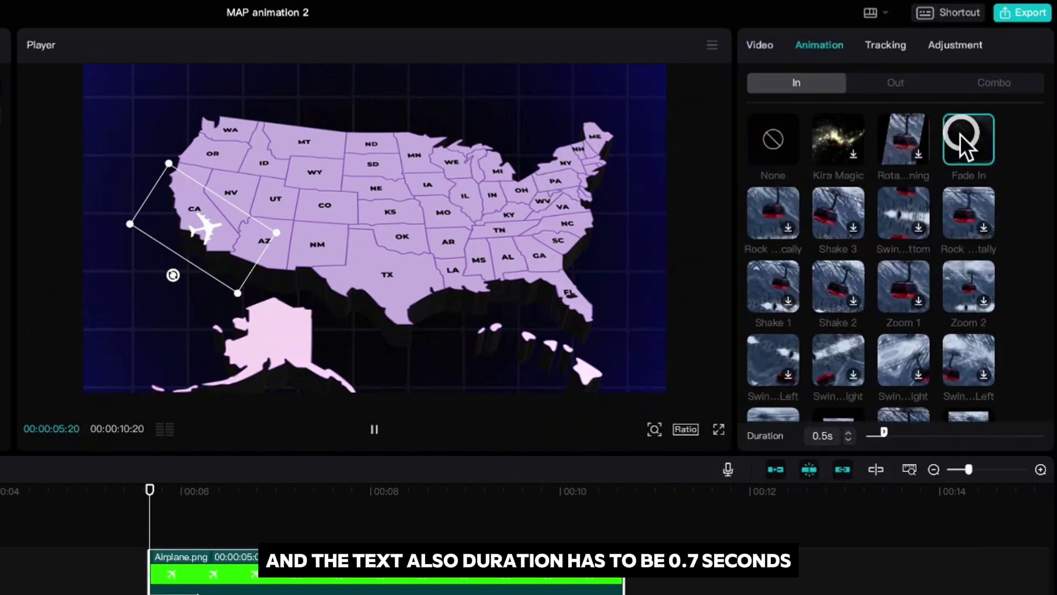
left_click(850, 432)
left_click(335, 514)
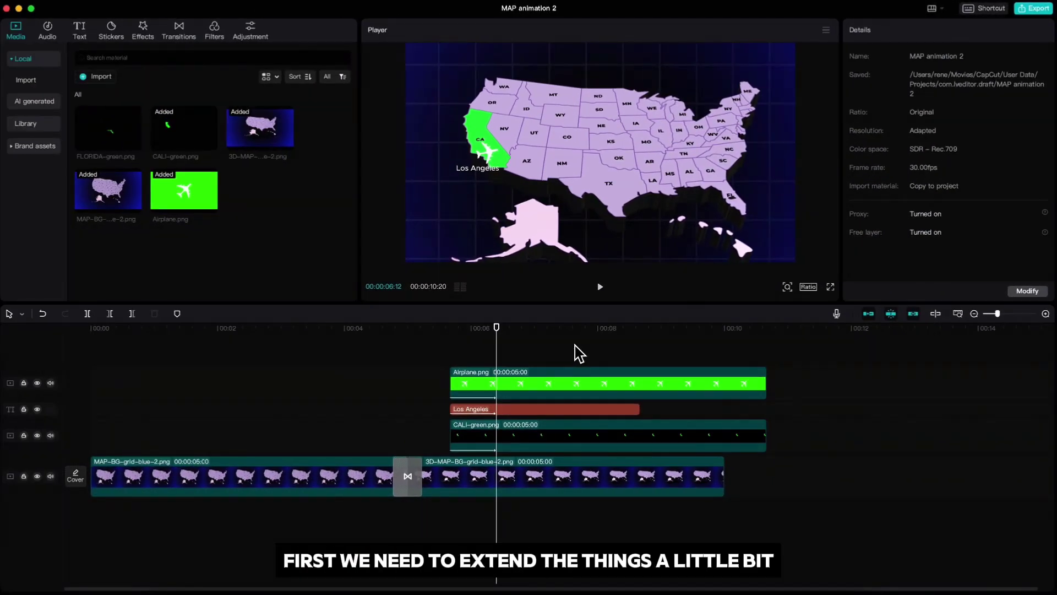
Step: Extend the 3D-MAP, CALI-green, Los Angeles and Airplane.png clips to one end point, playhead at 07:20
left_click(677, 479)
left_click_drag(723, 476, 1016, 475)
left_click(755, 436)
left_click_drag(756, 436, 1013, 435)
left_click_drag(638, 409, 1009, 412)
left_click_drag(766, 382, 1015, 382)
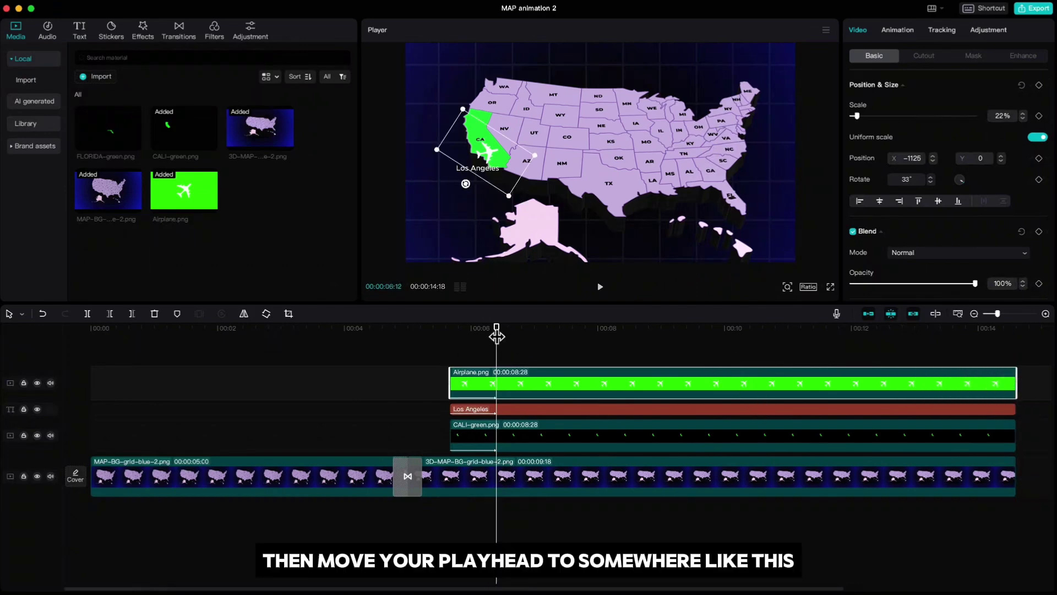
left_click_drag(497, 337, 578, 338)
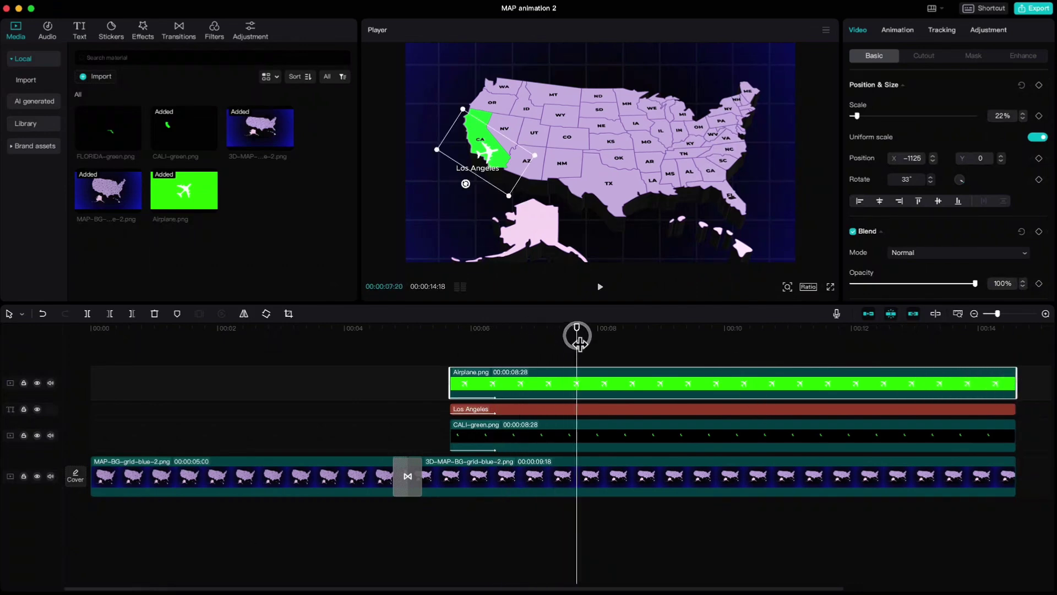
Step: Add a default text layer reading '----------' with character spacing -3
left_click(79, 29)
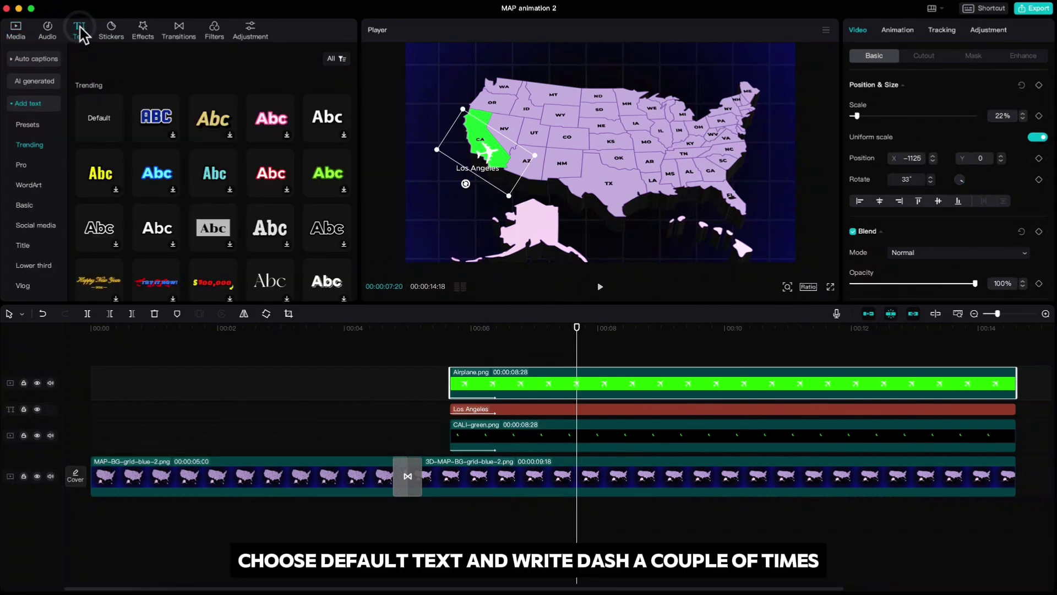
left_click(116, 134)
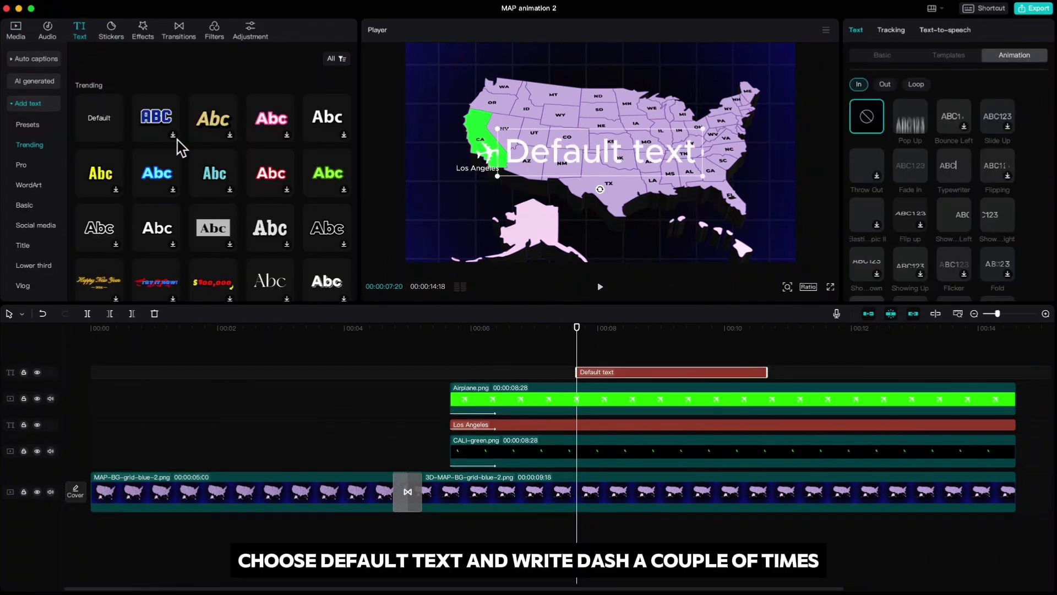
left_click(885, 55)
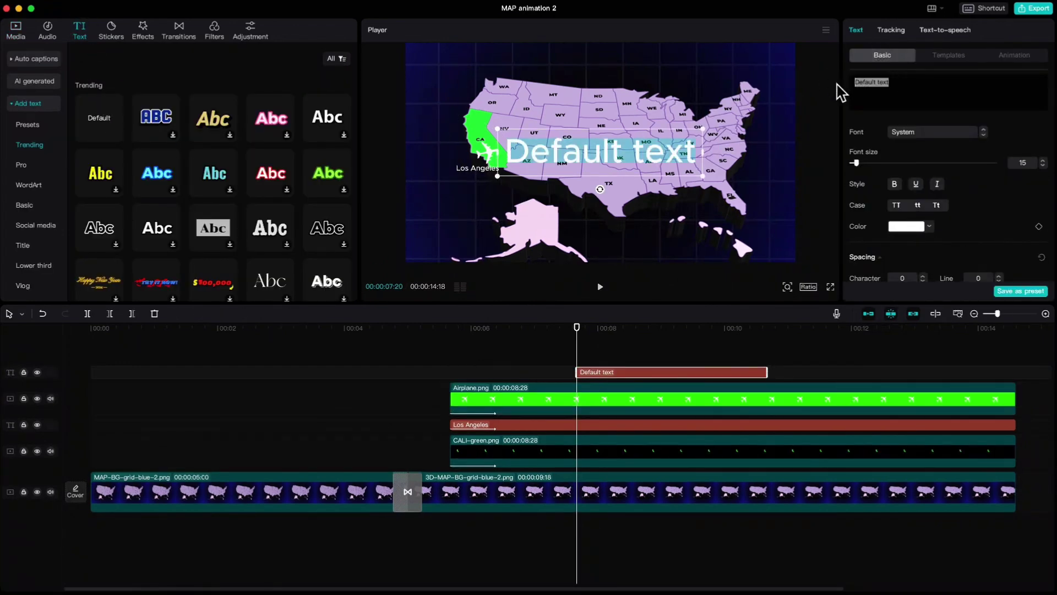
type("--------------")
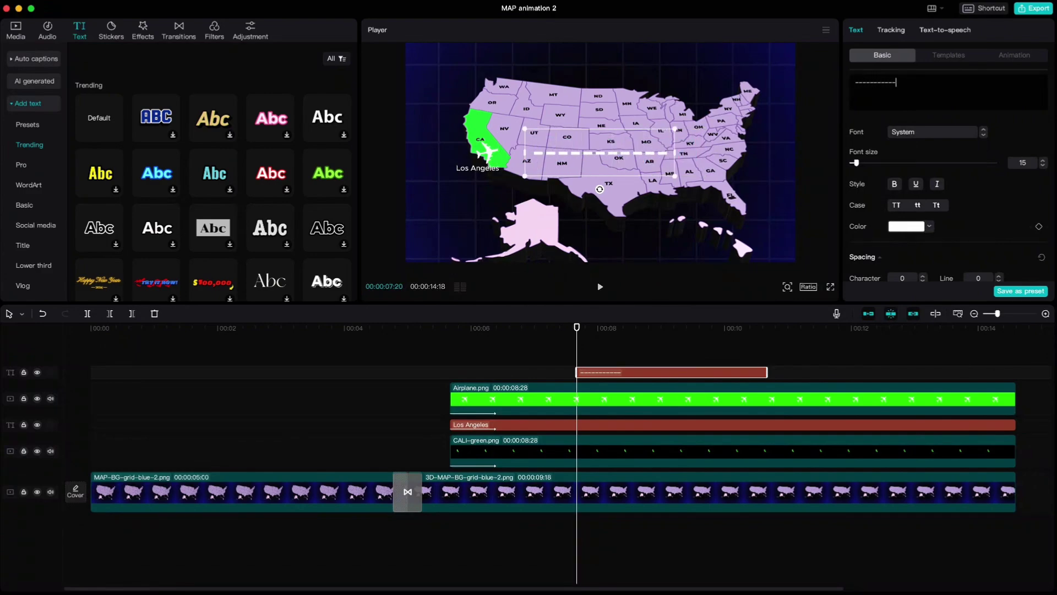
scroll(930, 201, "down", 3)
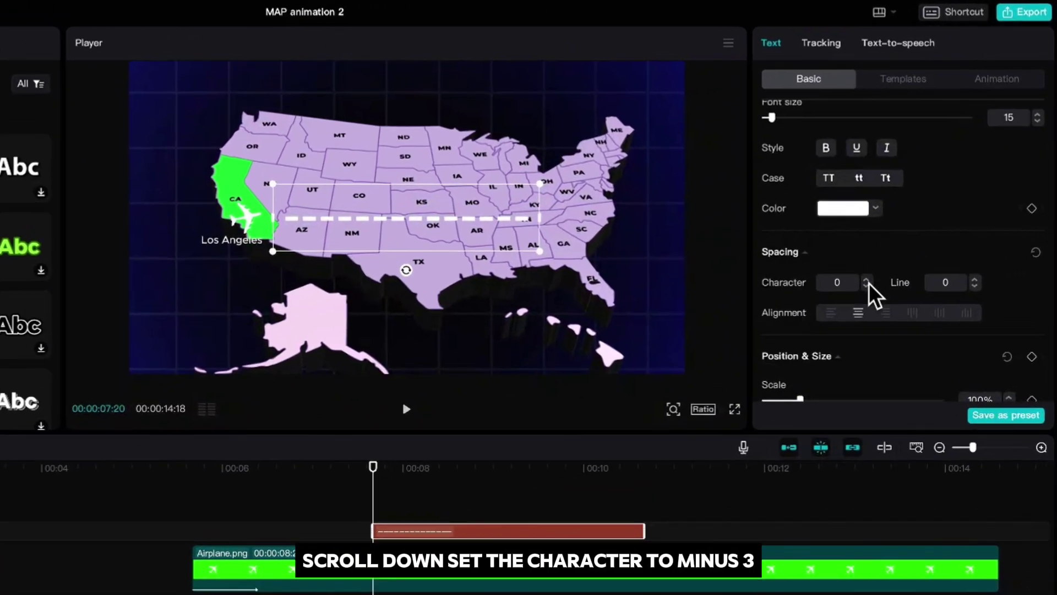
left_click(867, 285)
left_click(866, 285)
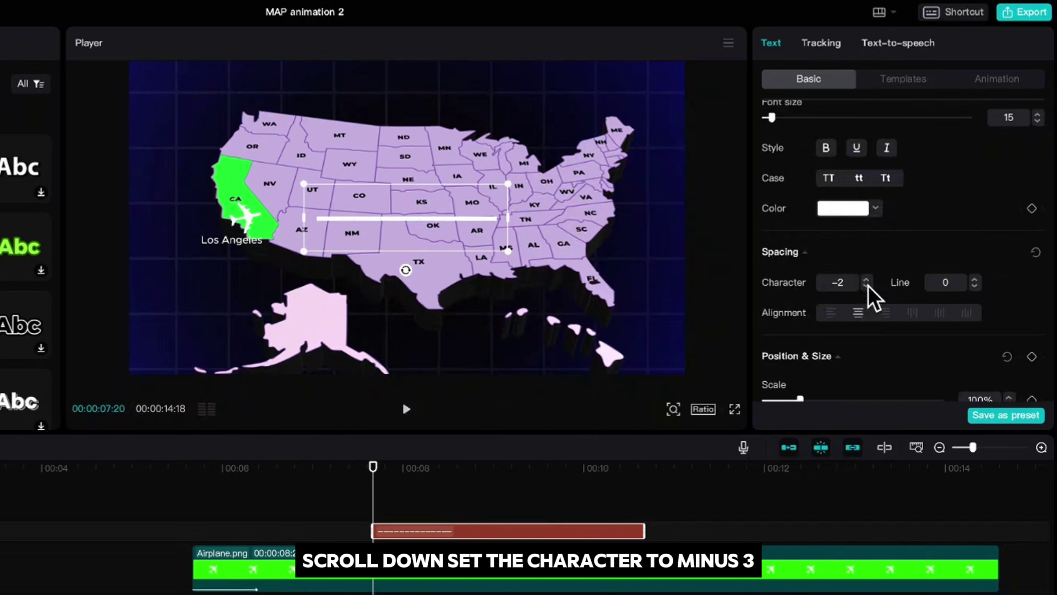
left_click(867, 285)
Step: Turn off uniform scale and stretch the dashes to 227% wide, 59% tall
scroll(869, 286, "down", 1)
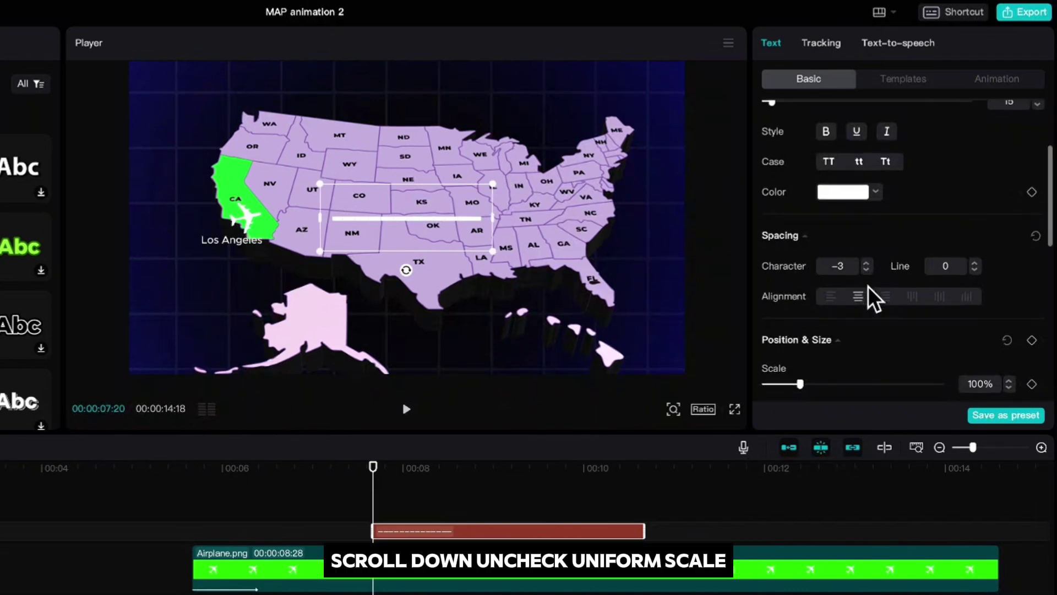
scroll(874, 297, "down", 5)
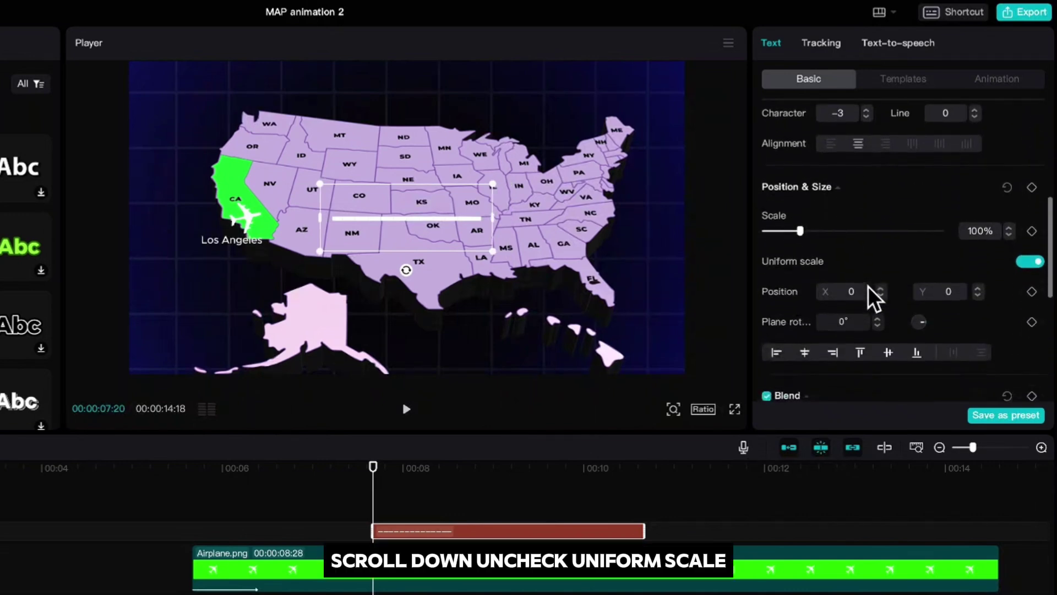
left_click(1017, 261)
left_click_drag(801, 274, 785, 271)
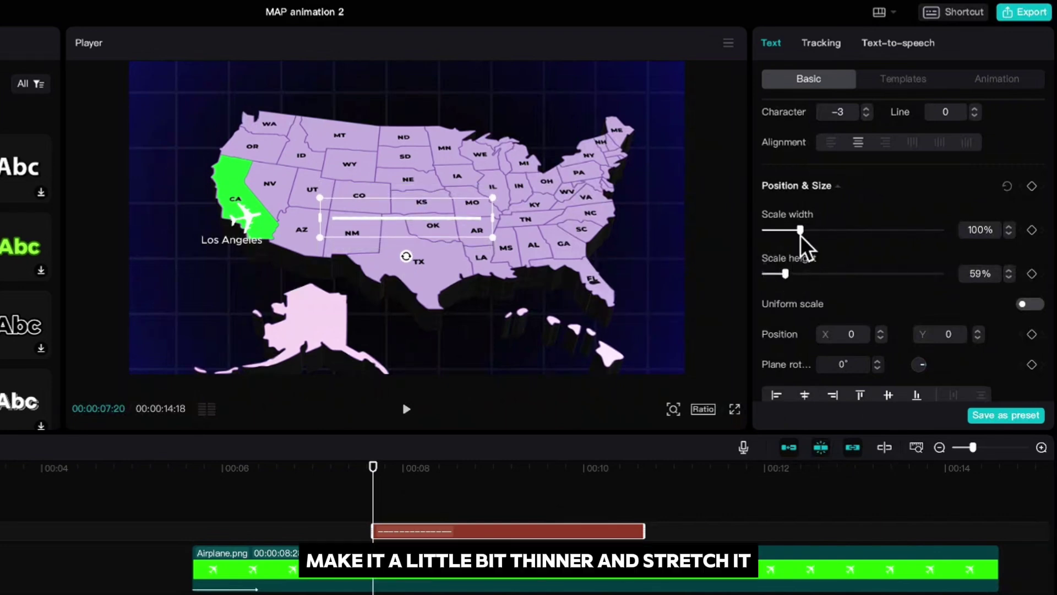
left_click_drag(800, 230, 846, 243)
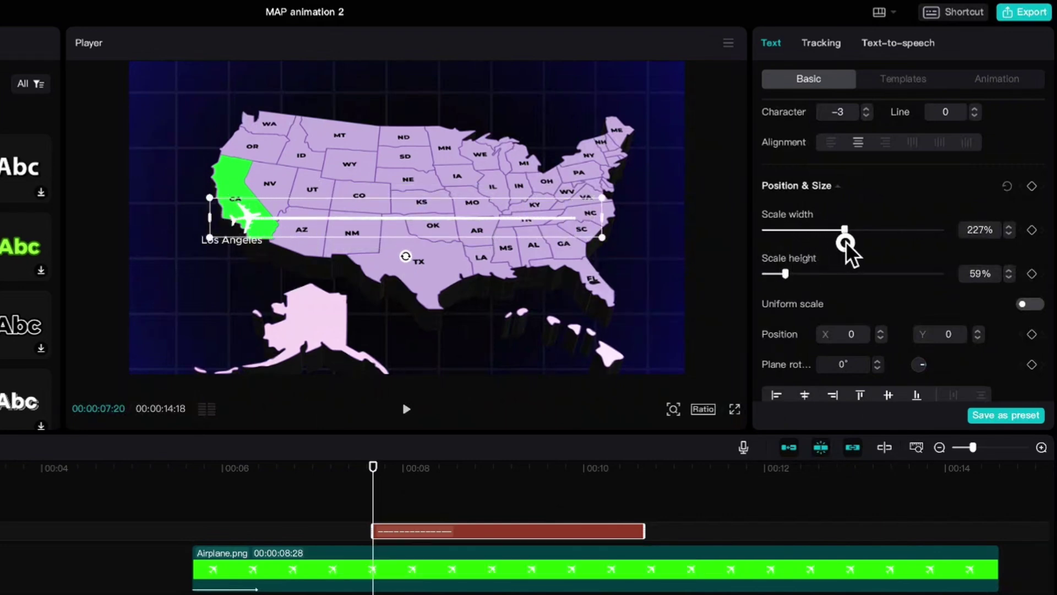
scroll(847, 243, "up", 5)
Step: Color the dashed line bright blue
left_click(847, 222)
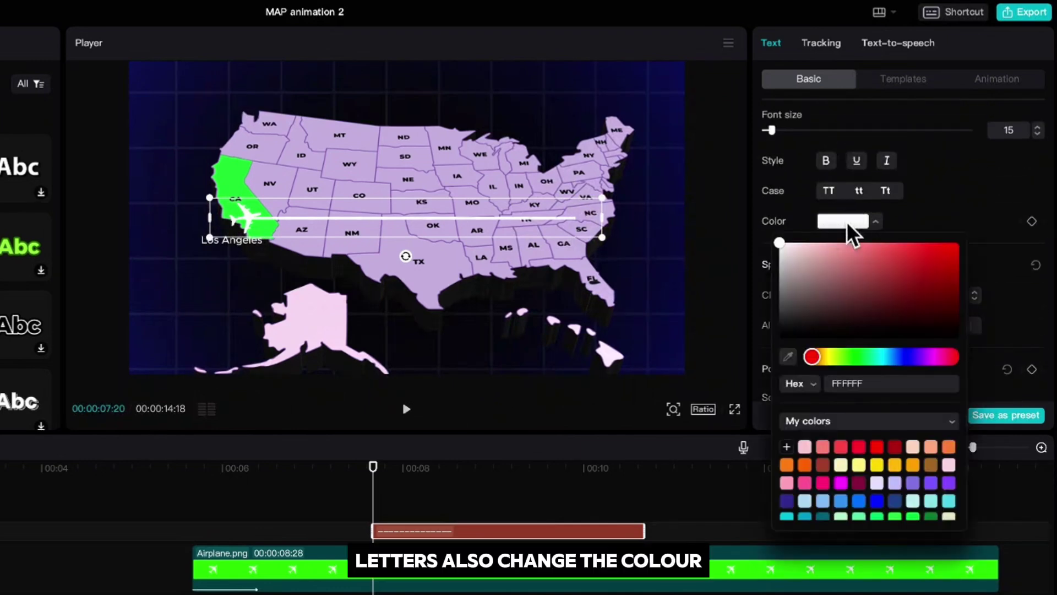
left_click_drag(853, 357, 900, 357)
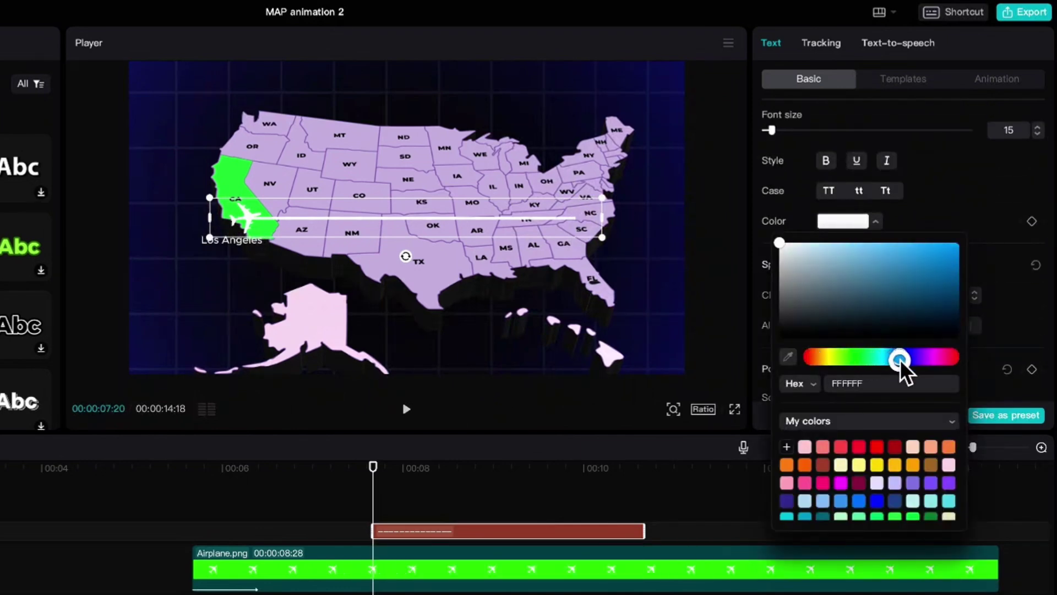
left_click(953, 248)
left_click_drag(953, 247, 963, 239)
left_click(953, 215)
Step: Add a glow (intensity 40, range 30) and bend the line into a curved arc
scroll(906, 286, "down", 5)
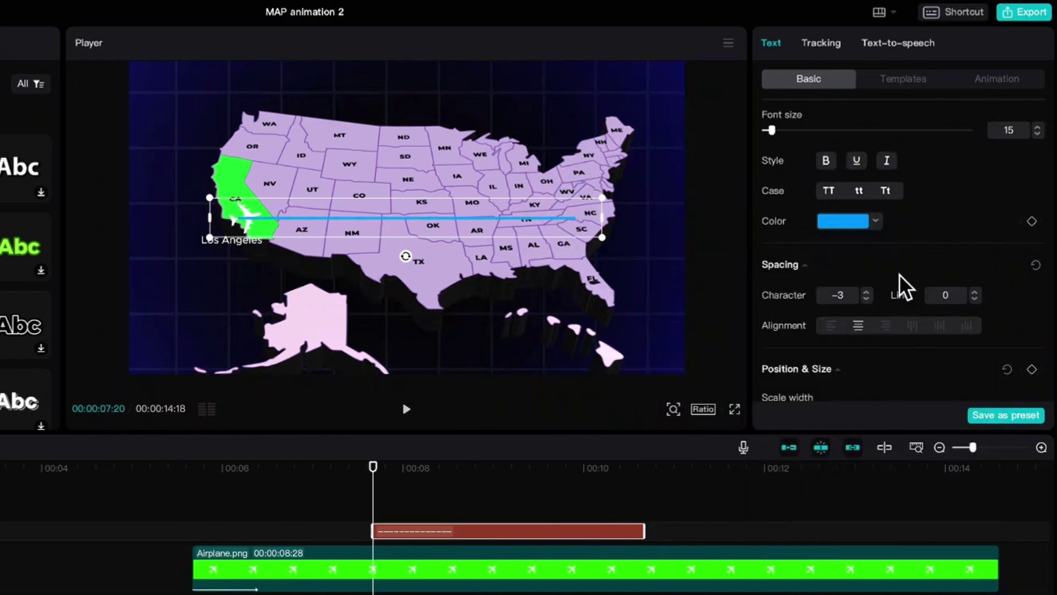
scroll(902, 286, "down", 10)
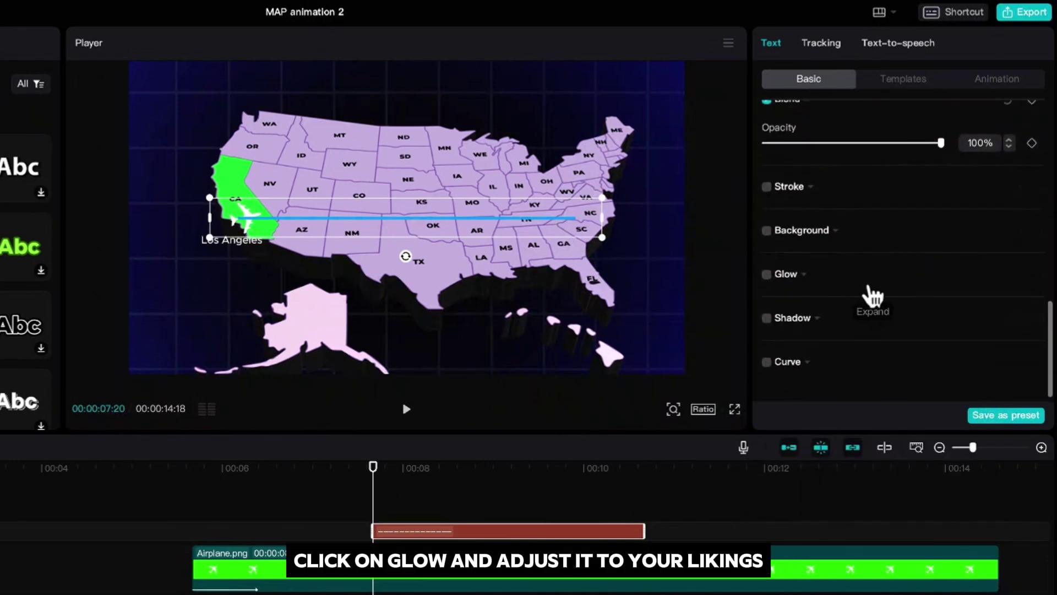
left_click(793, 278)
scroll(803, 308, "down", 4)
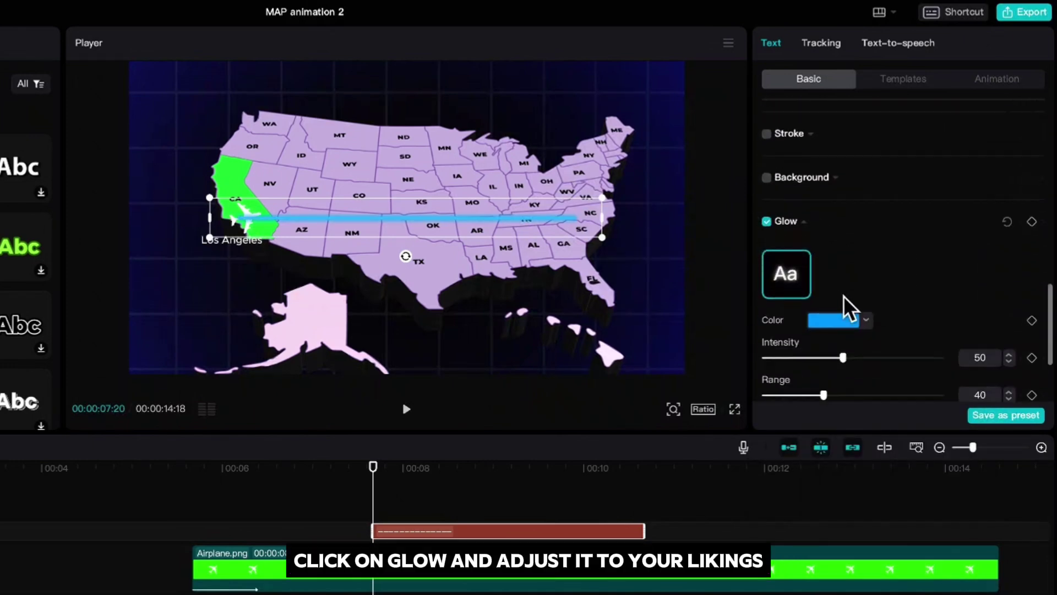
left_click_drag(825, 333, 803, 335)
left_click_drag(843, 295, 817, 298)
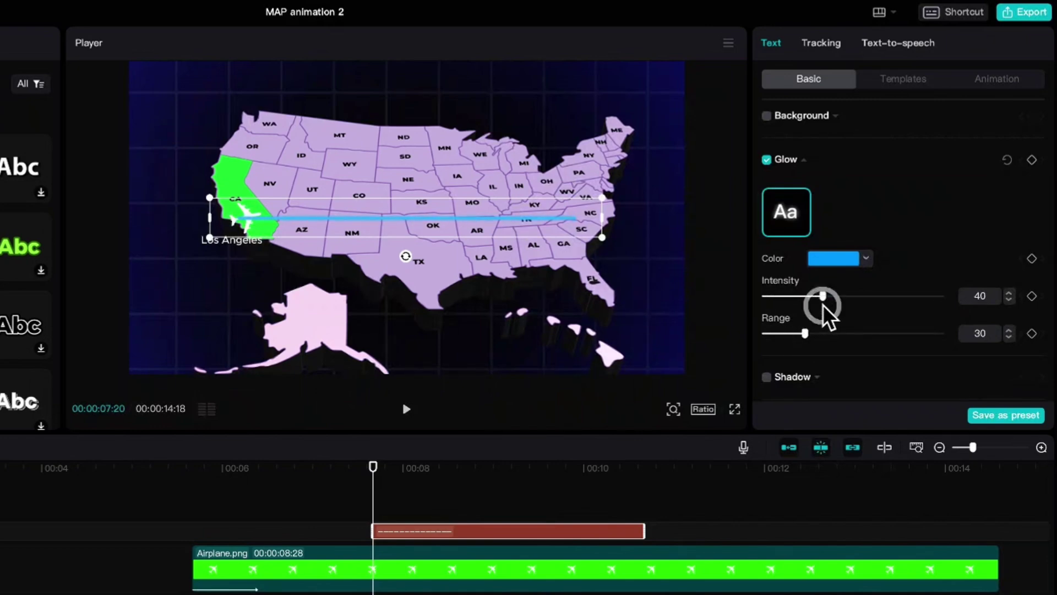
scroll(881, 275, "down", 3)
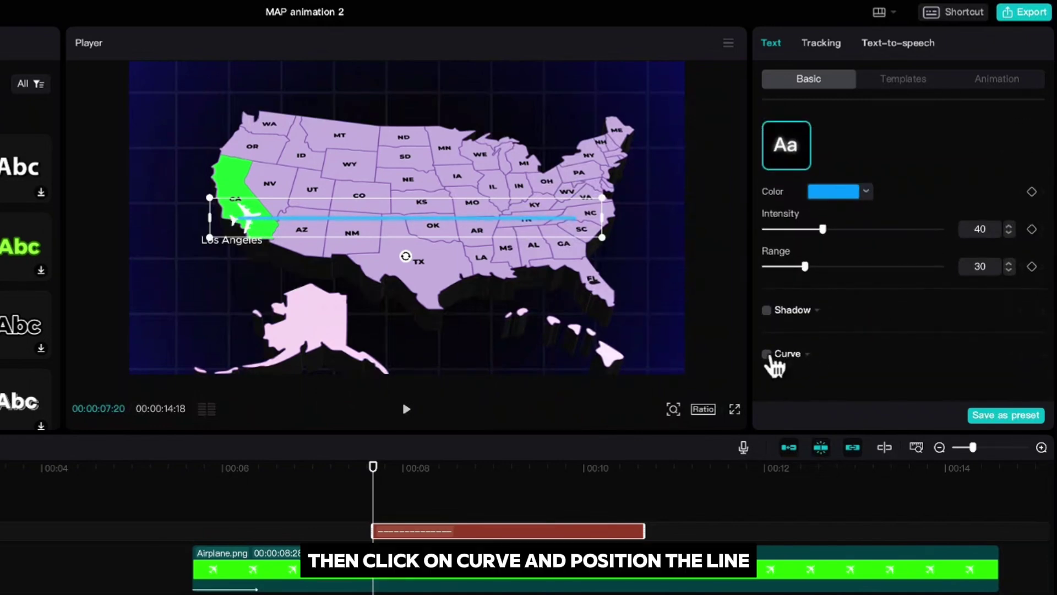
left_click(766, 354)
scroll(873, 358, "down", 2)
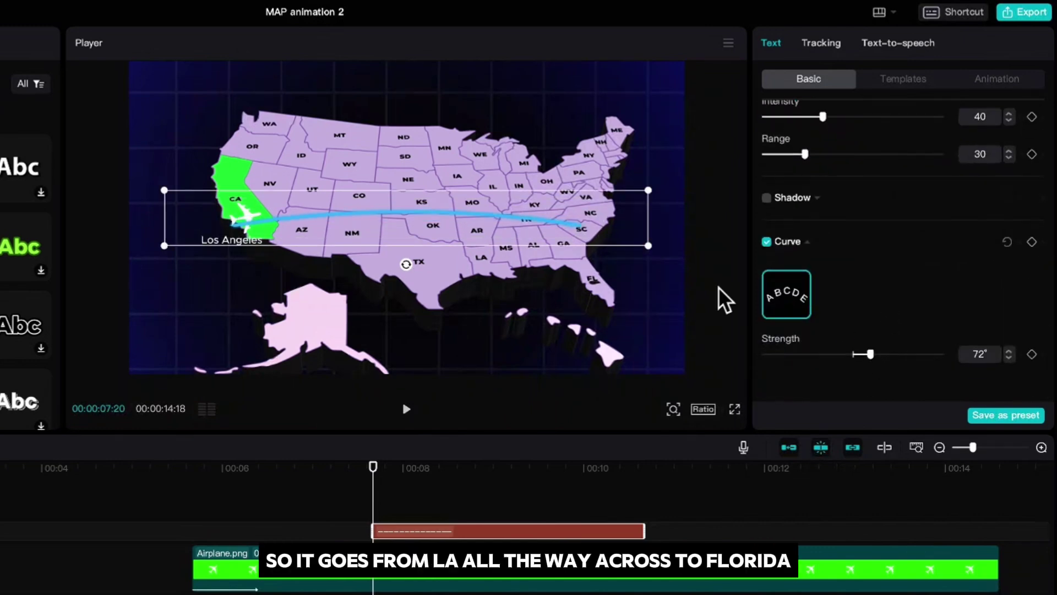
Step: Rotate, widen to 233% and position the arc to run from Los Angeles to Florida
left_click_drag(551, 229, 579, 229)
left_click_drag(435, 266, 436, 243)
left_click_drag(415, 299, 408, 295)
left_click_drag(432, 248, 435, 254)
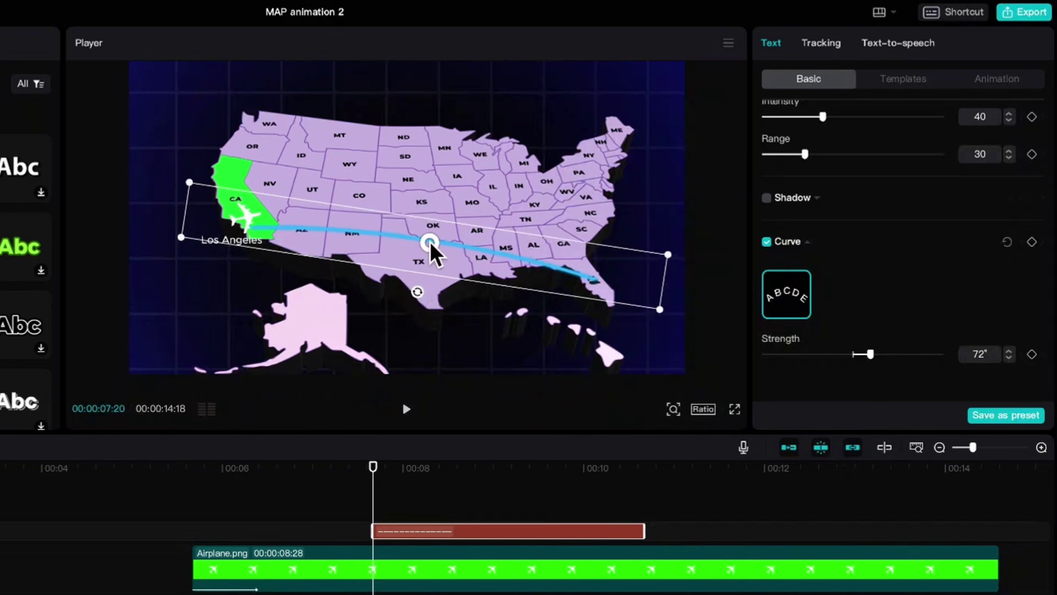
scroll(842, 177, "up", 10)
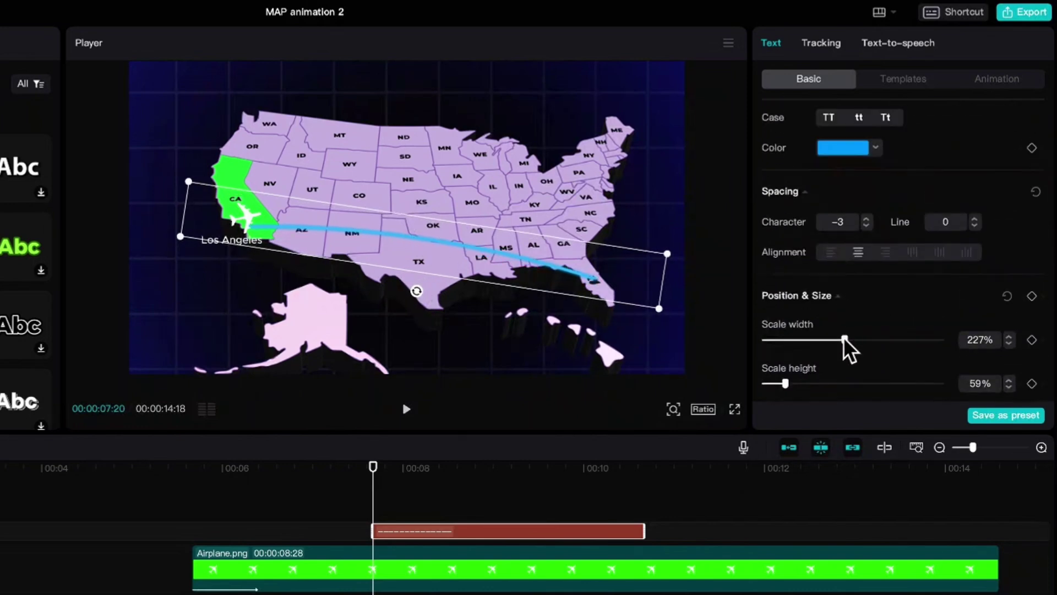
left_click_drag(844, 339, 846, 339)
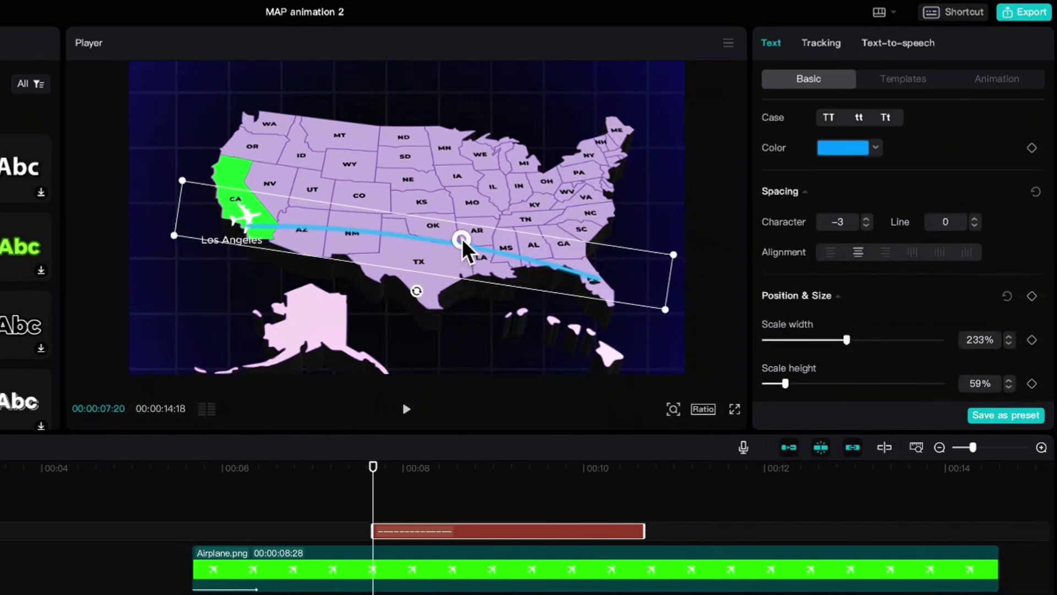
left_click_drag(417, 291, 415, 283)
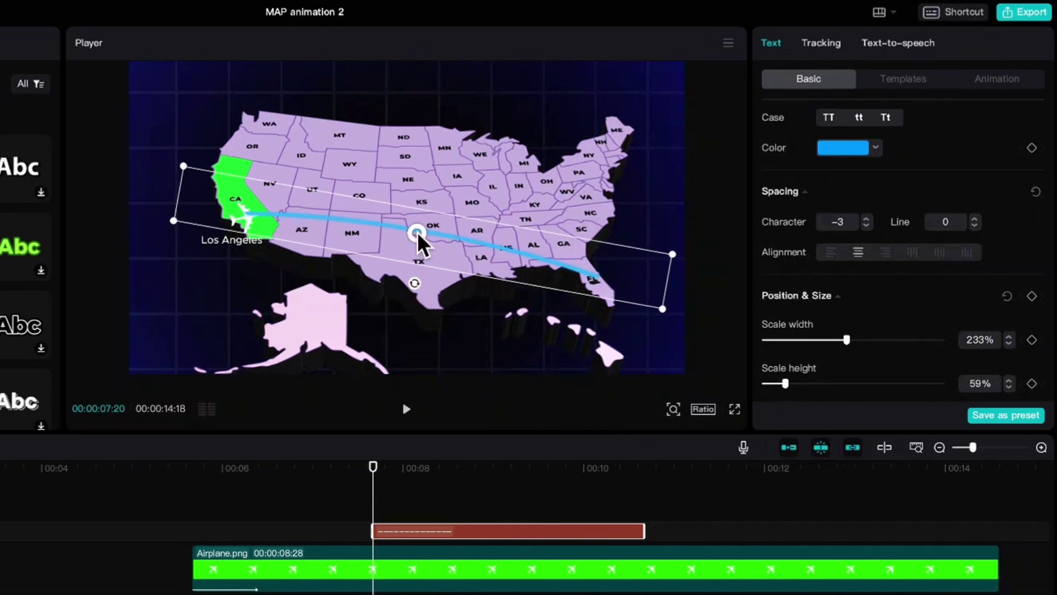
left_click_drag(418, 232, 422, 236)
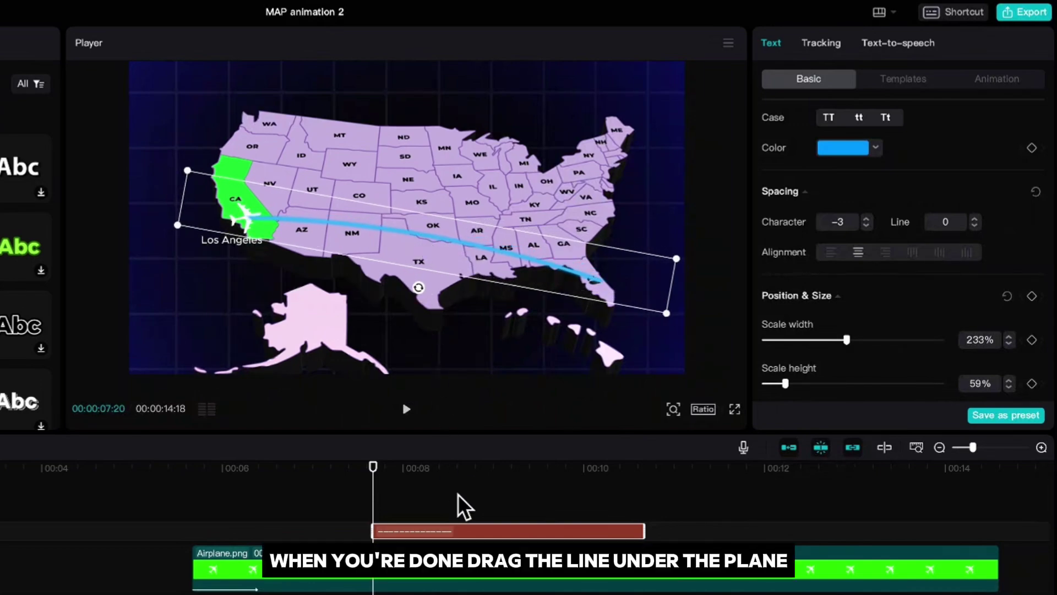
Step: Move the route clip beneath Airplane.png and rotate the plane to 44°
left_click_drag(472, 534, 468, 592)
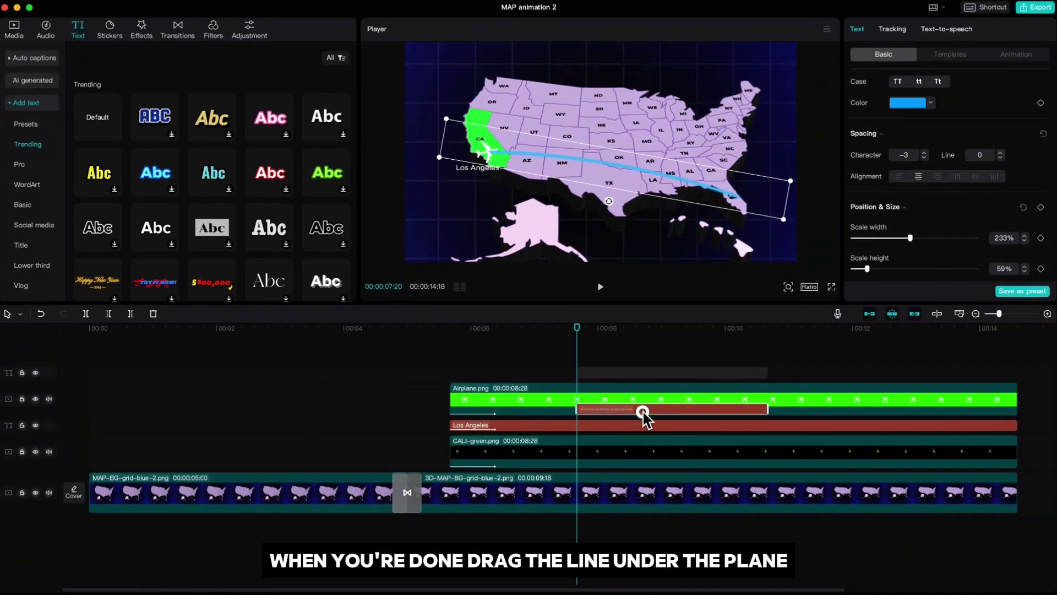
left_click_drag(642, 418, 644, 428)
left_click(617, 393)
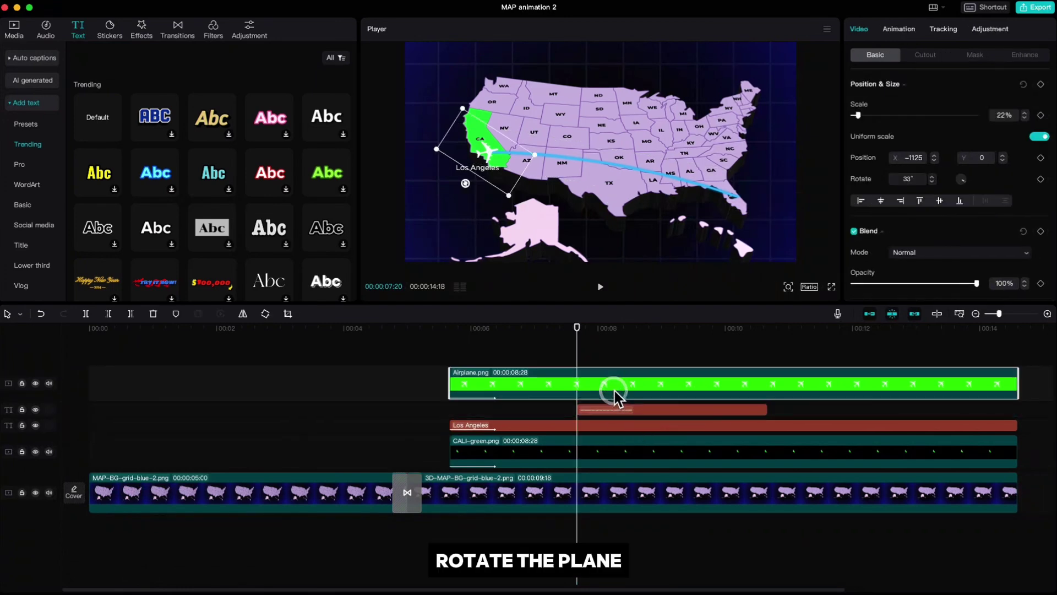
left_click_drag(465, 184, 460, 180)
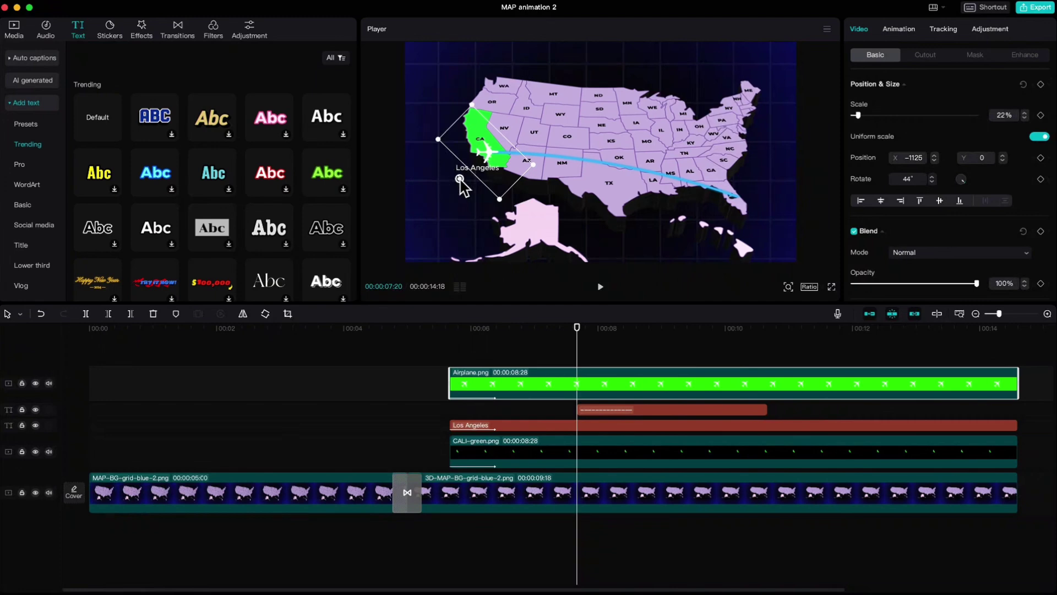
Step: Extend the route clip to the airplane's end and make it Compound clip2
left_click(704, 409)
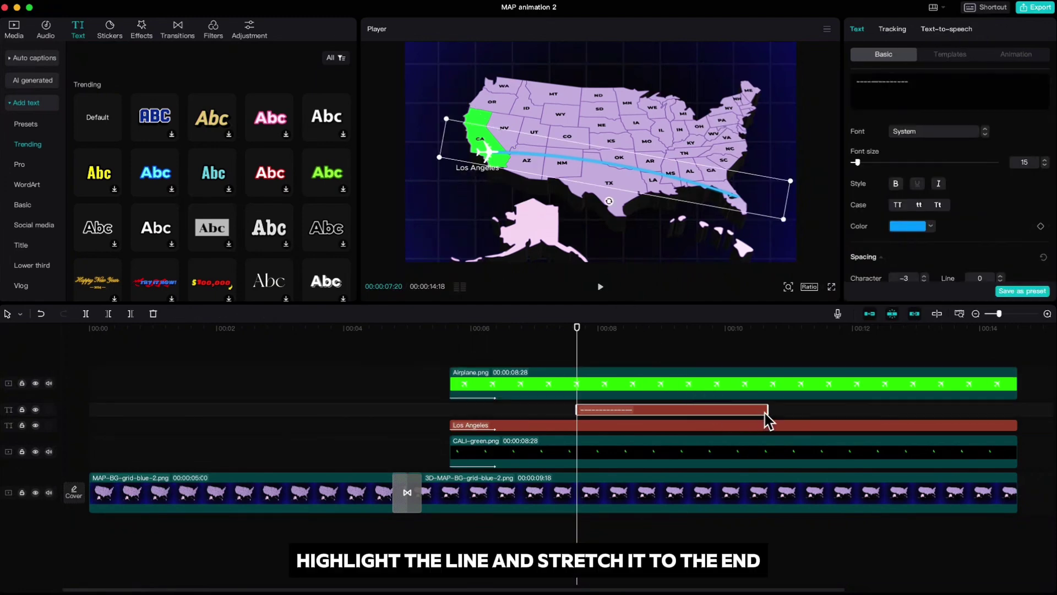
left_click_drag(767, 414, 1015, 424)
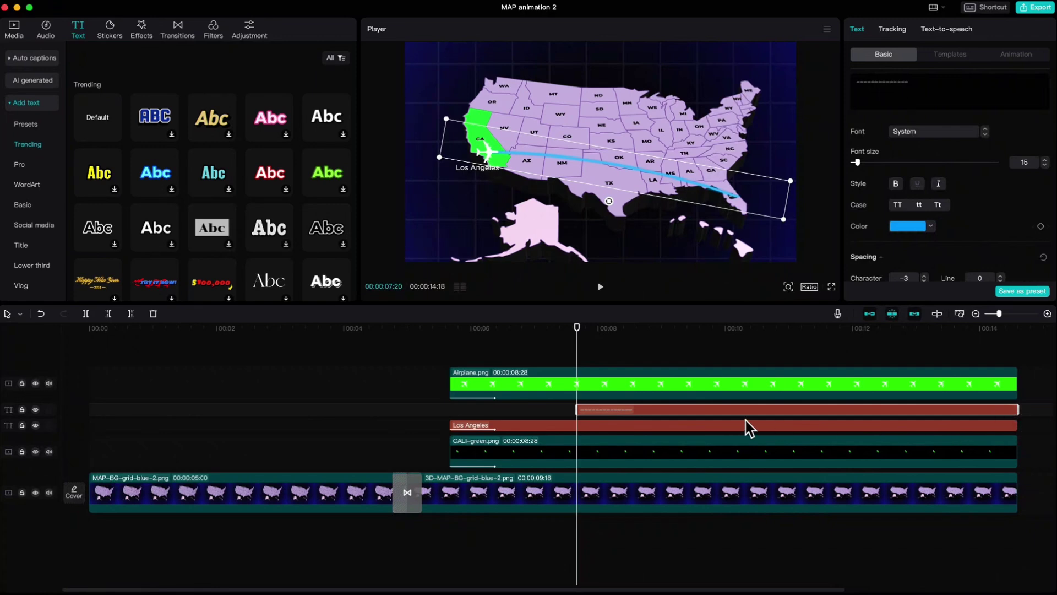
right_click(689, 413)
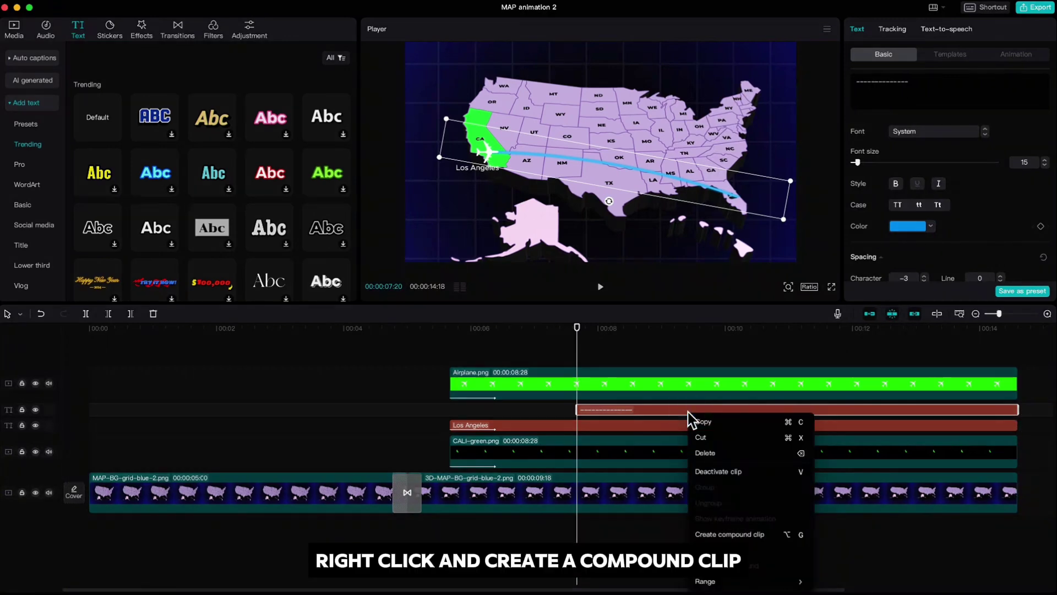
left_click(705, 534)
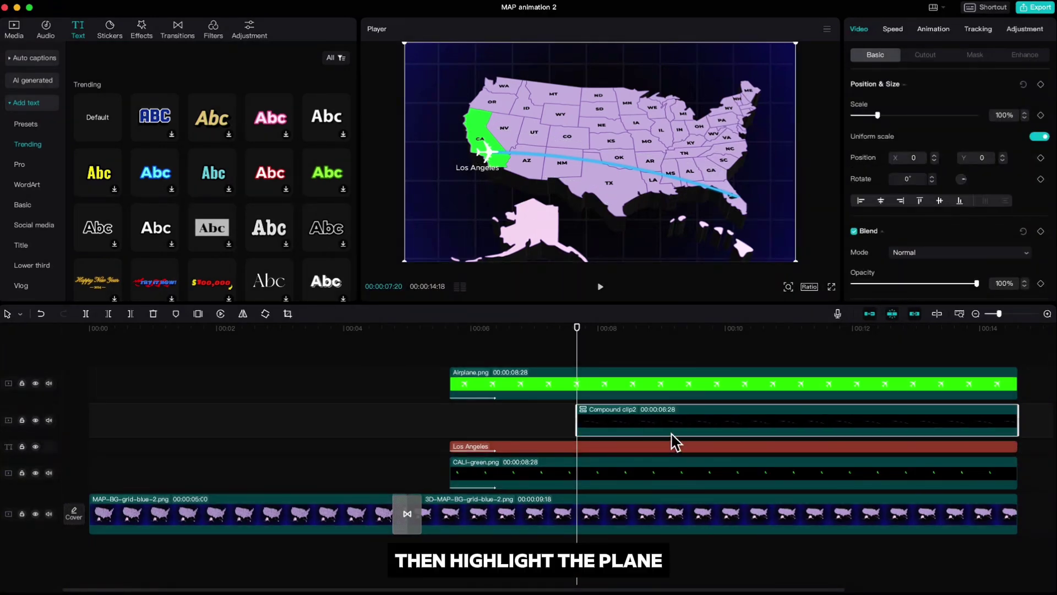
Step: Keyframe the plane at 44° over Los Angeles (07:20) and at 64° over Florida (11:13)
left_click(637, 392)
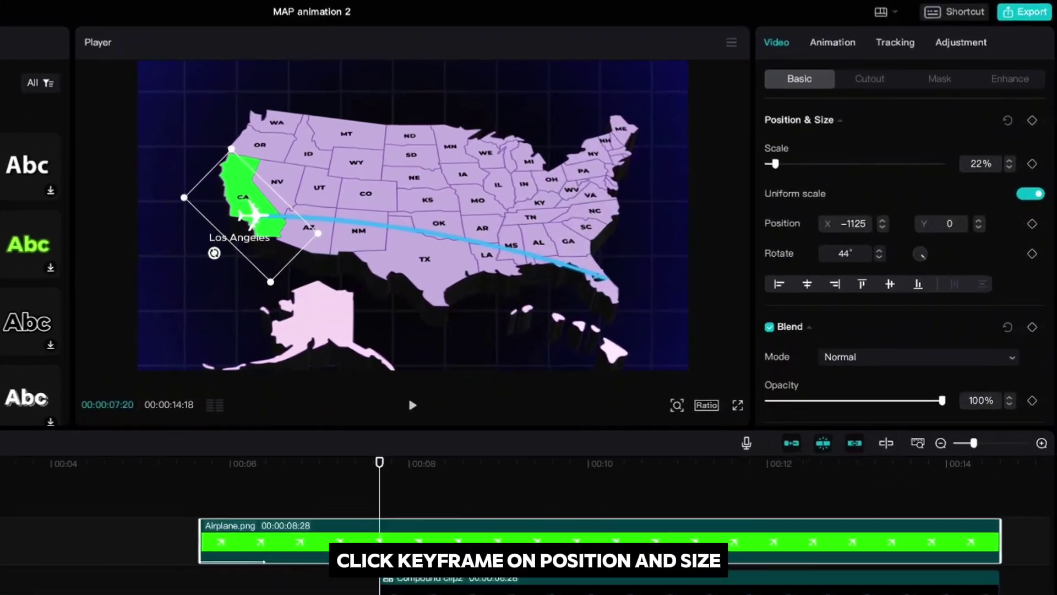
left_click(1031, 124)
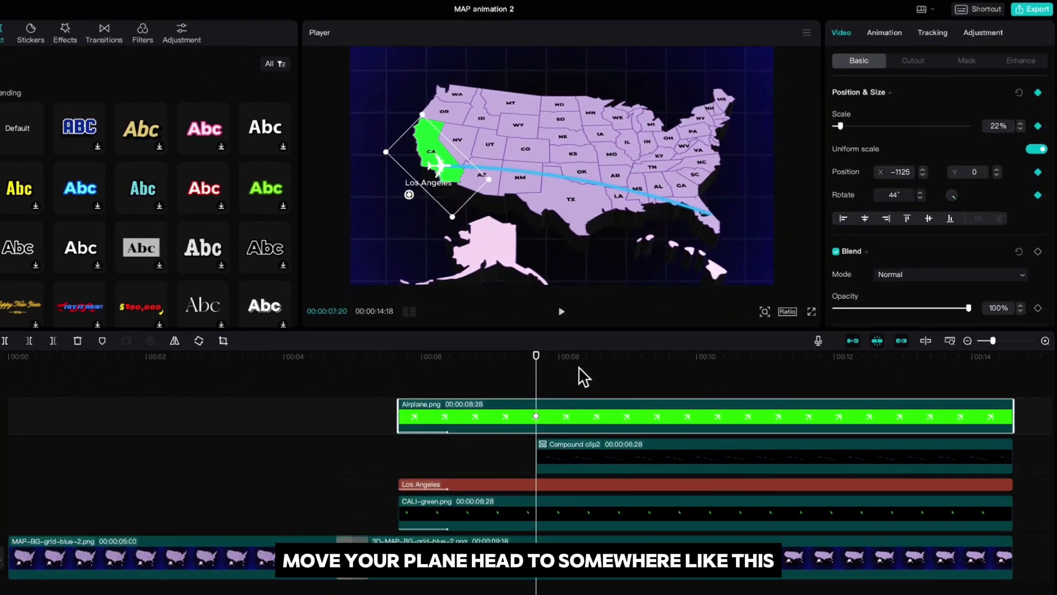
key("space")
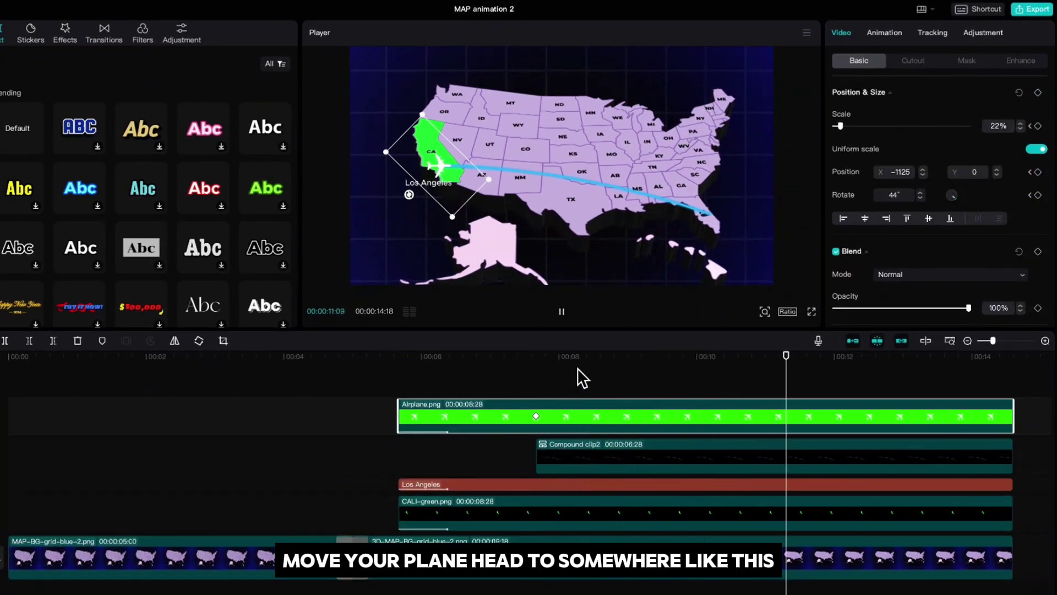
key("space")
left_click_drag(443, 168, 662, 235)
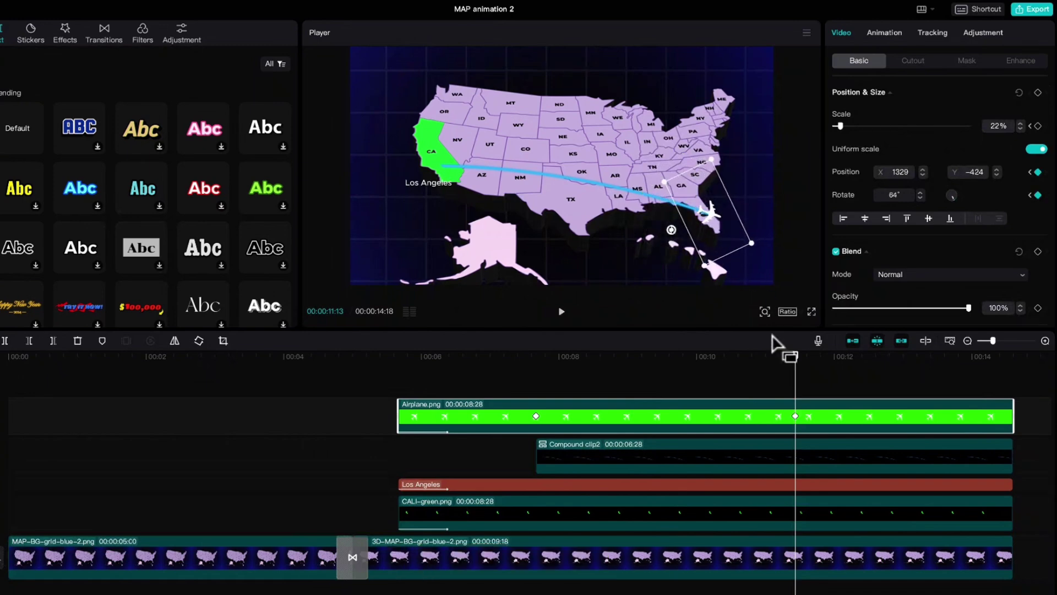
left_click_drag(795, 360, 537, 380)
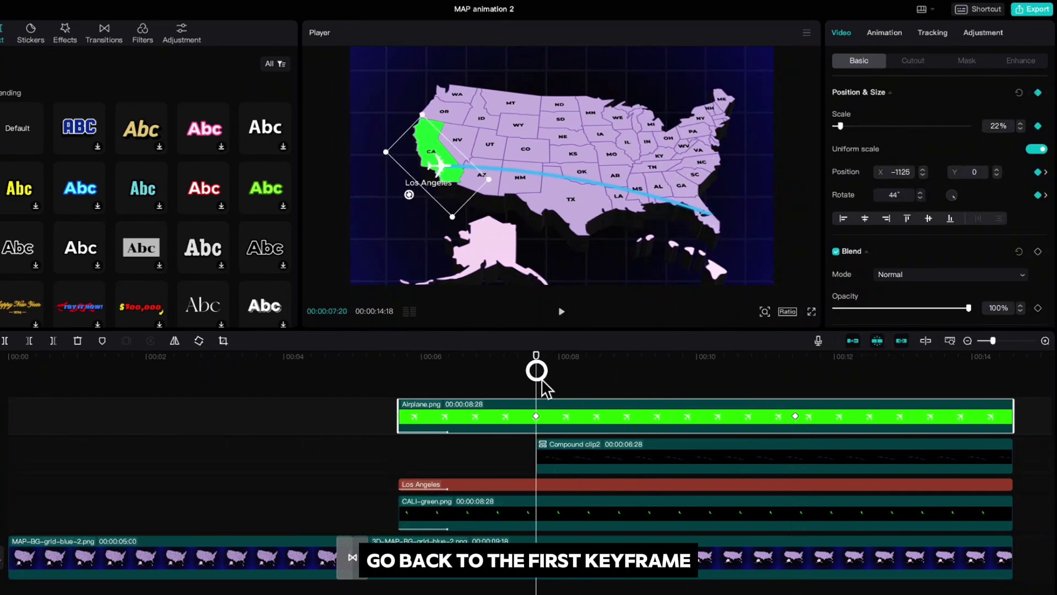
Step: Apply a Horizontal mask to Compound clip2, rotated -79° with feather 10
left_click(567, 458)
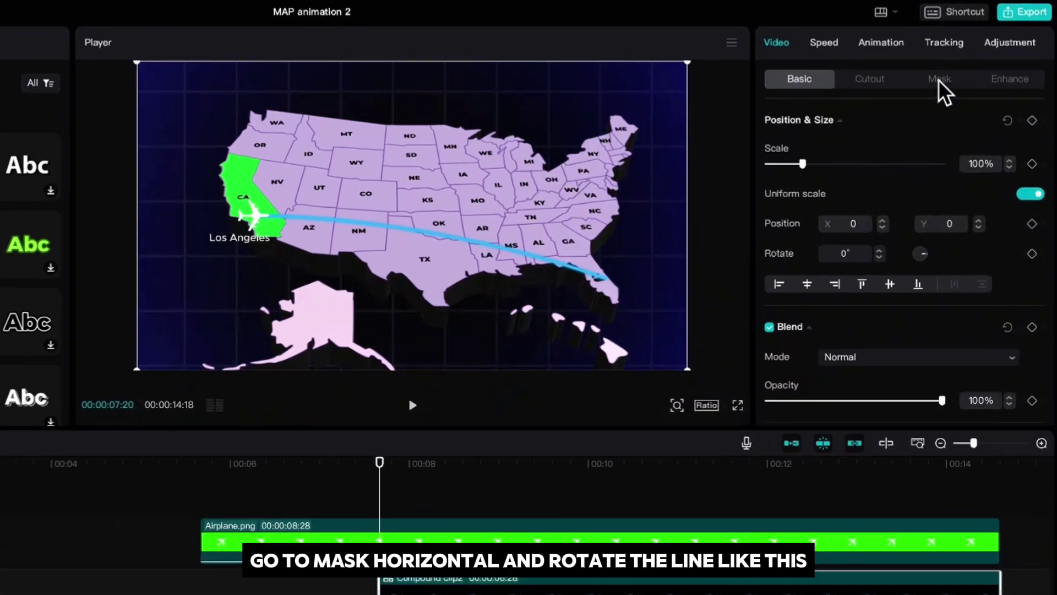
left_click(940, 80)
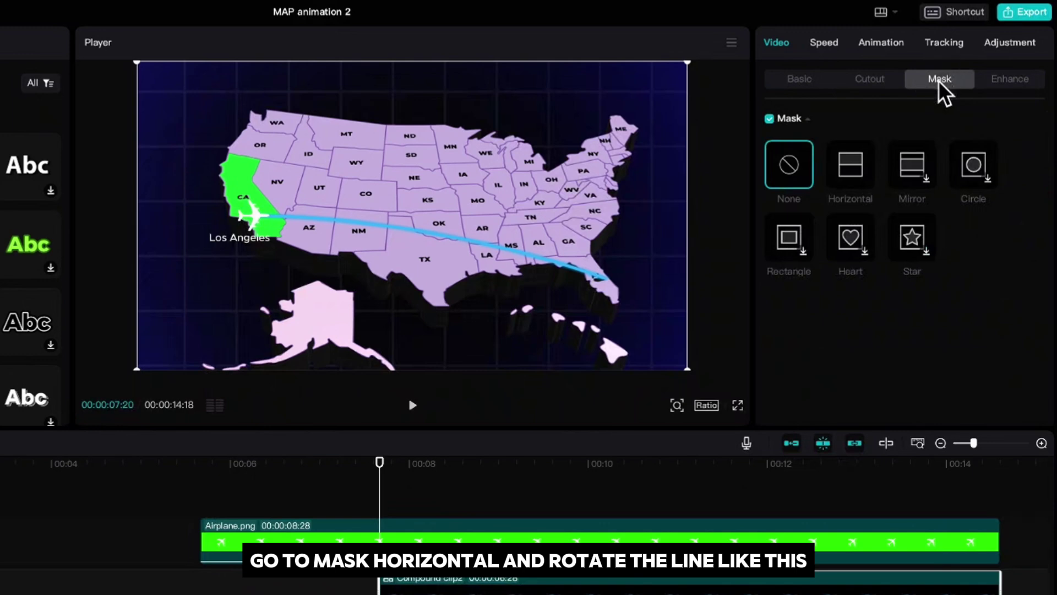
left_click(854, 164)
left_click_drag(414, 237, 432, 219)
left_click_drag(393, 211, 387, 210)
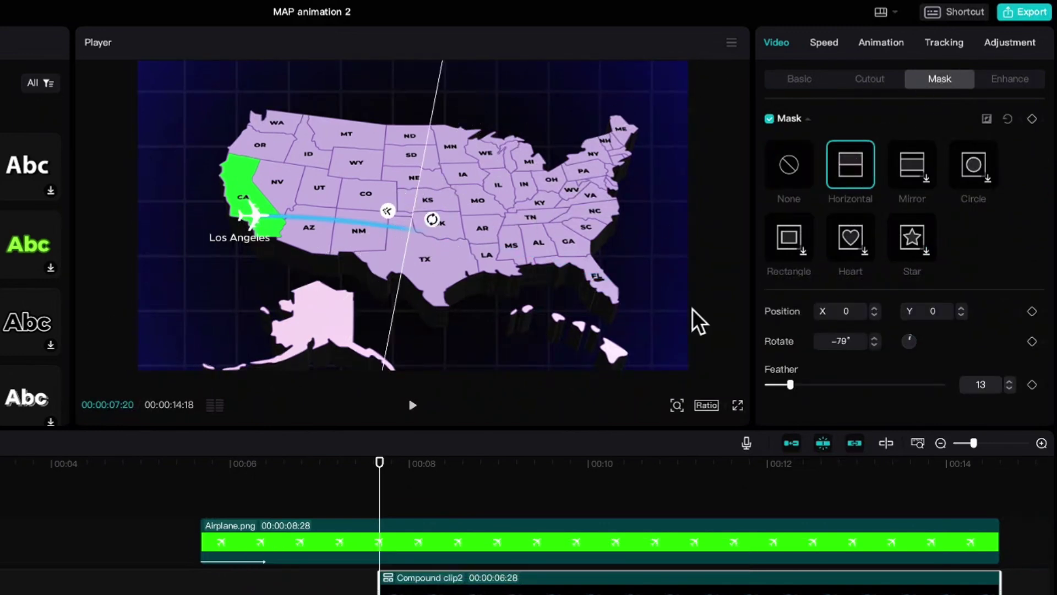
left_click(1009, 389)
left_click(1009, 388)
left_click(1009, 389)
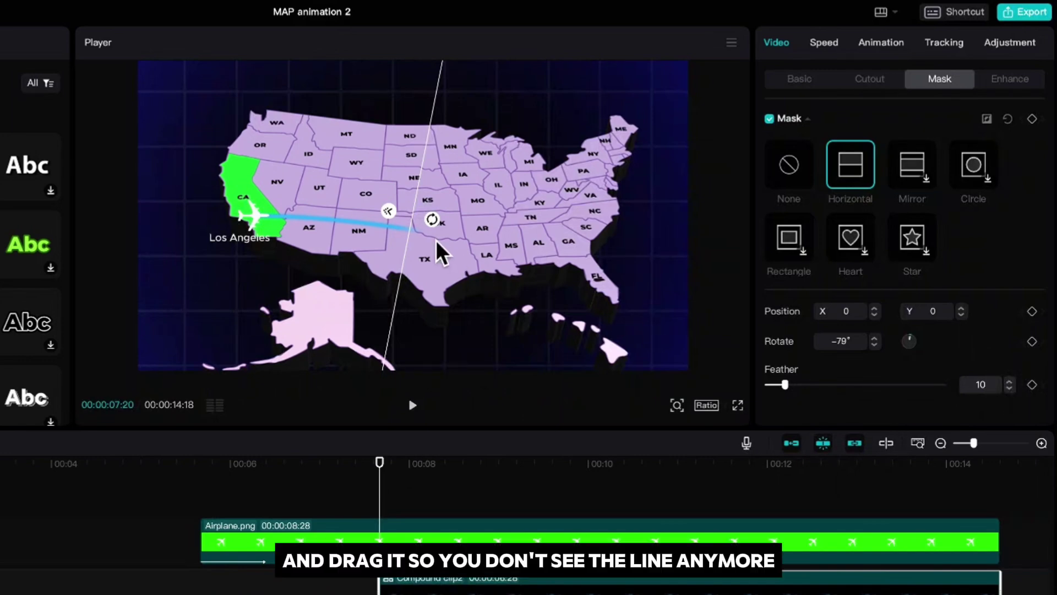
Step: Keyframe the mask hiding the path at California at 07:20, revealing it to Florida at 11:13
left_click_drag(410, 232, 260, 226)
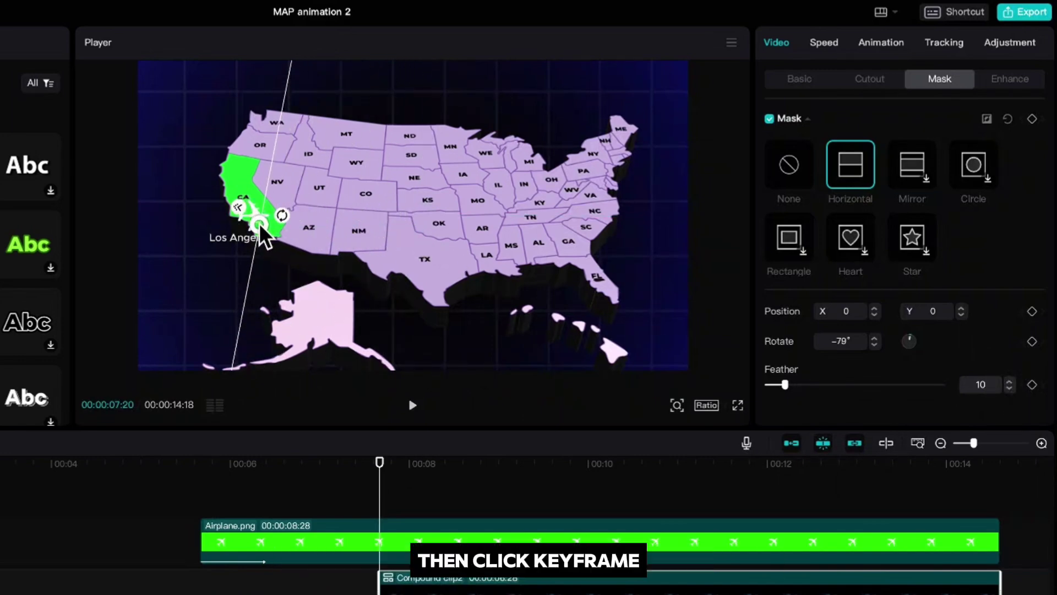
left_click(1033, 118)
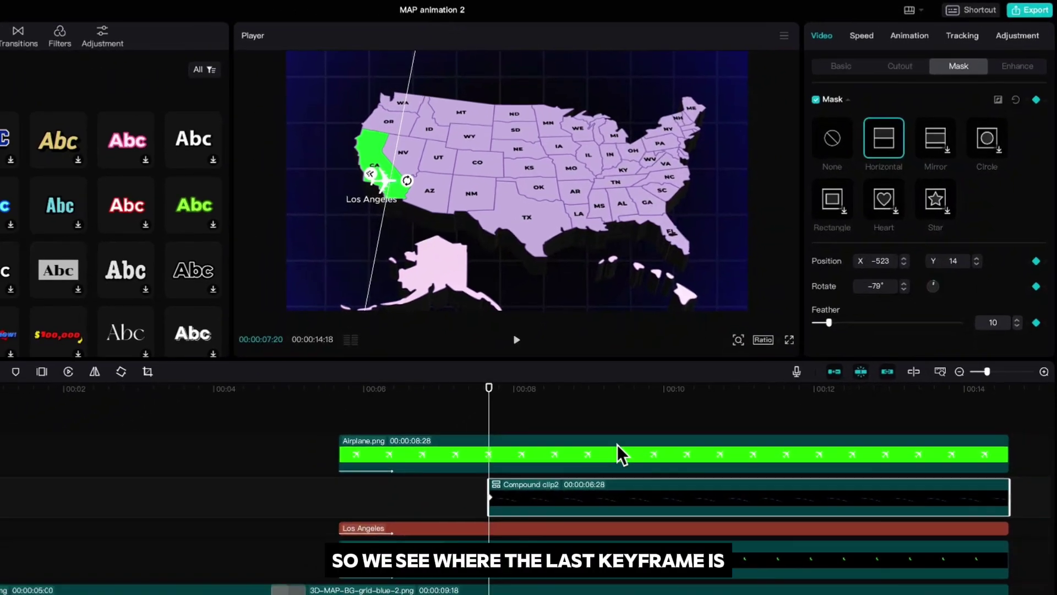
left_click(597, 451)
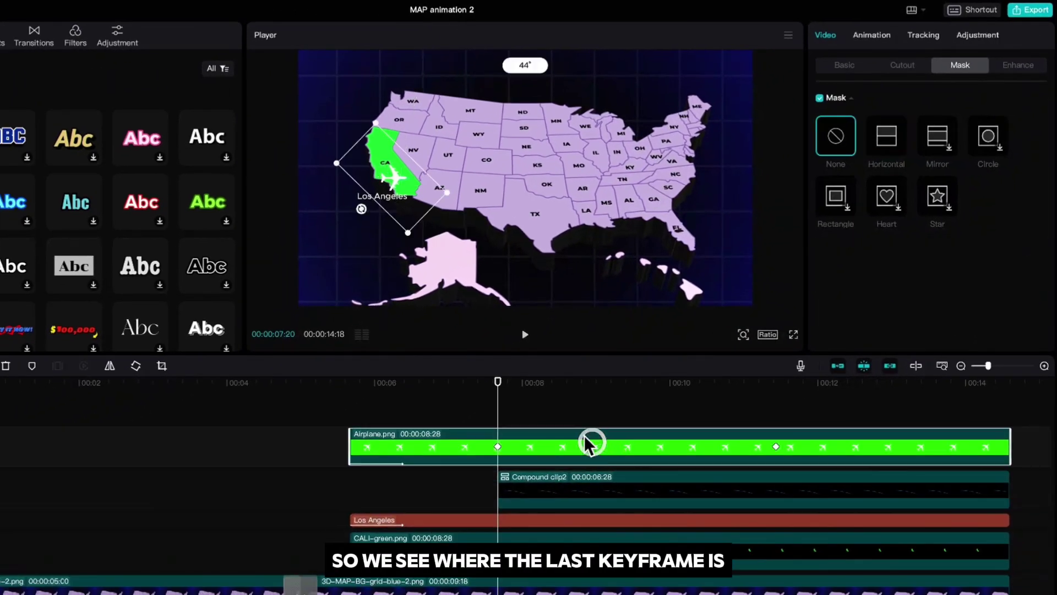
left_click_drag(500, 391, 775, 410)
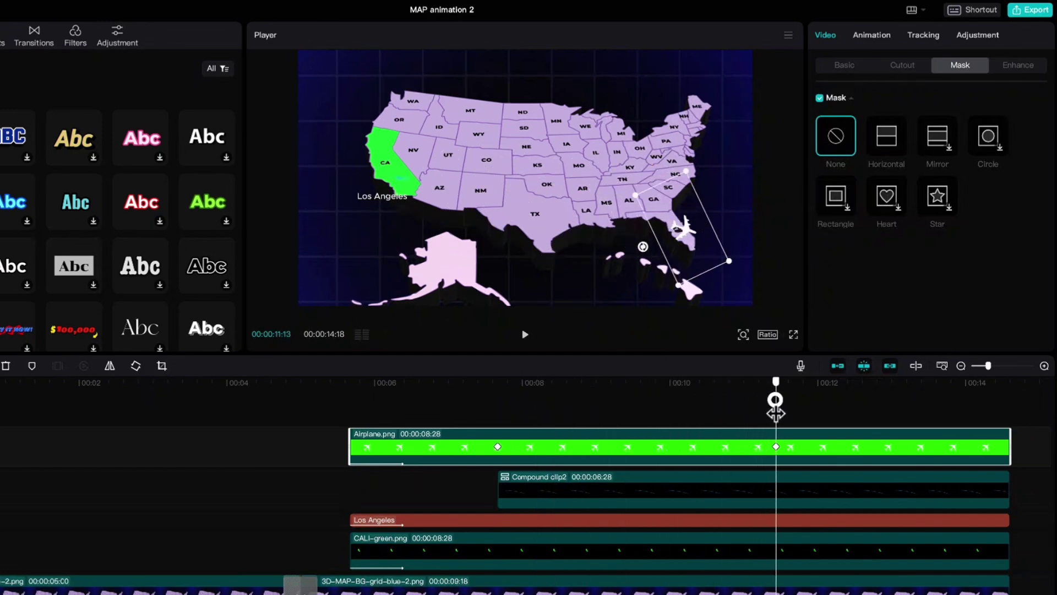
left_click(789, 487)
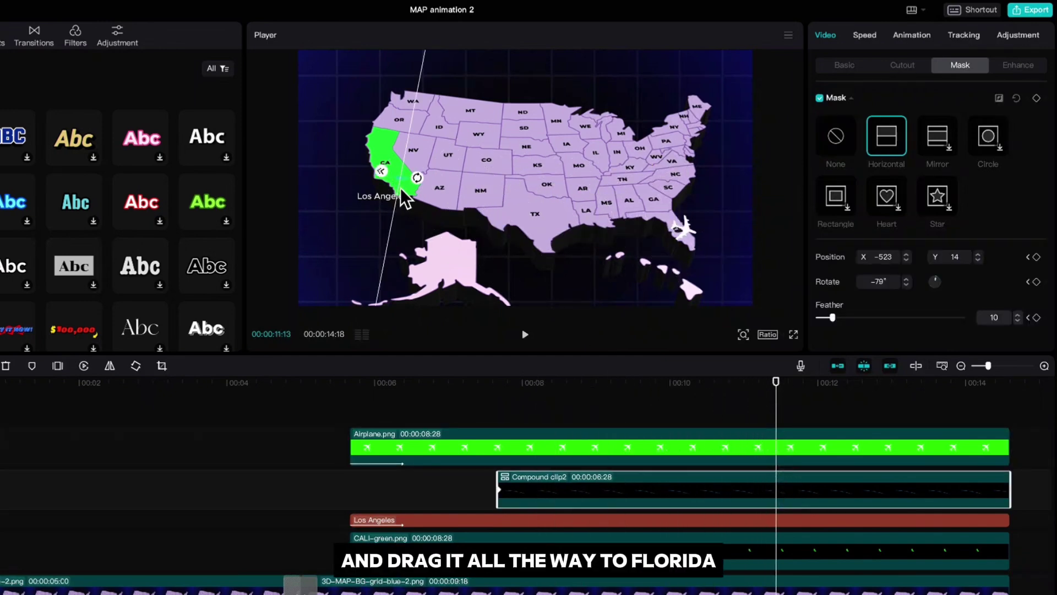
left_click_drag(402, 194, 682, 254)
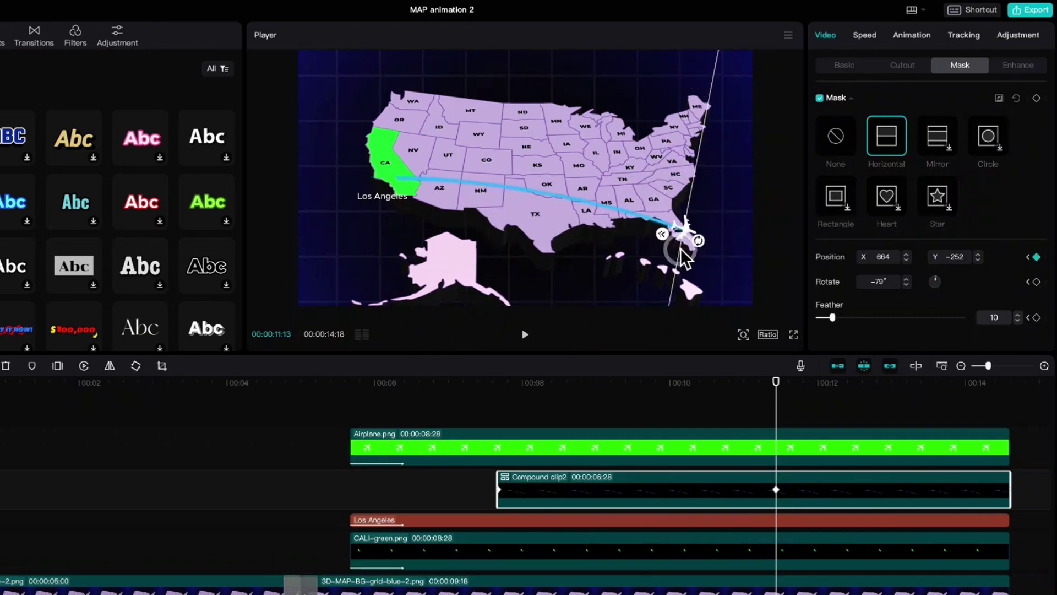
left_click(691, 448)
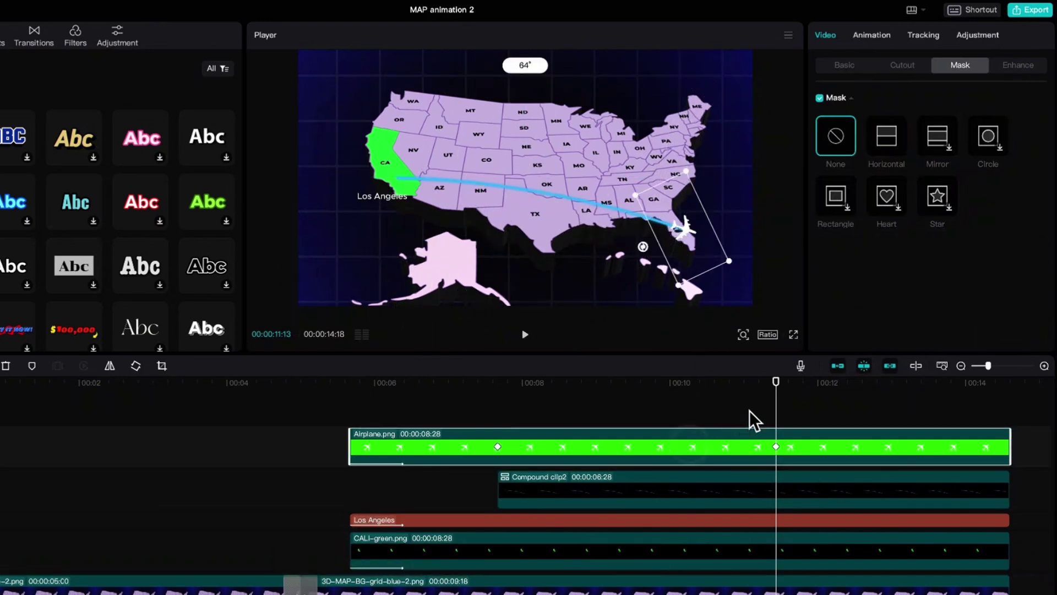
left_click_drag(771, 385, 498, 389)
Step: Add airplane keyframes at 08:10, 09:00 and onward, keeping the plane on the blue arc
key("Right")
key("Right")
key("Right")
key("Right")
key("Right")
key("Right")
key("Right")
key("Right")
key("Right")
key("Right")
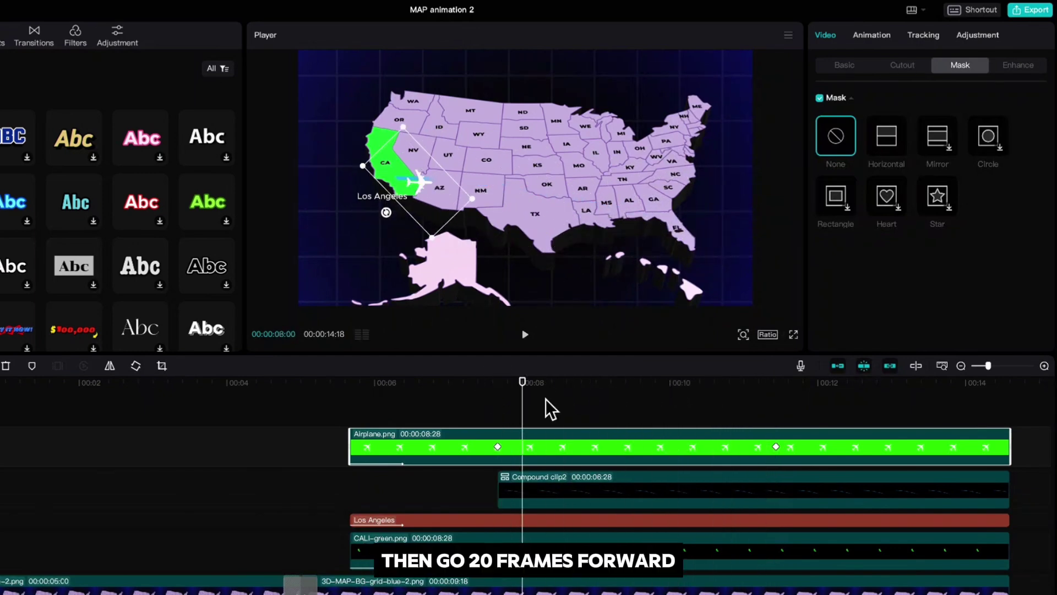
key("Right")
key("Right")
key("Right")
key("Right")
key("Right")
key("Right")
key("Right")
key("Right")
key("Right")
key("Right")
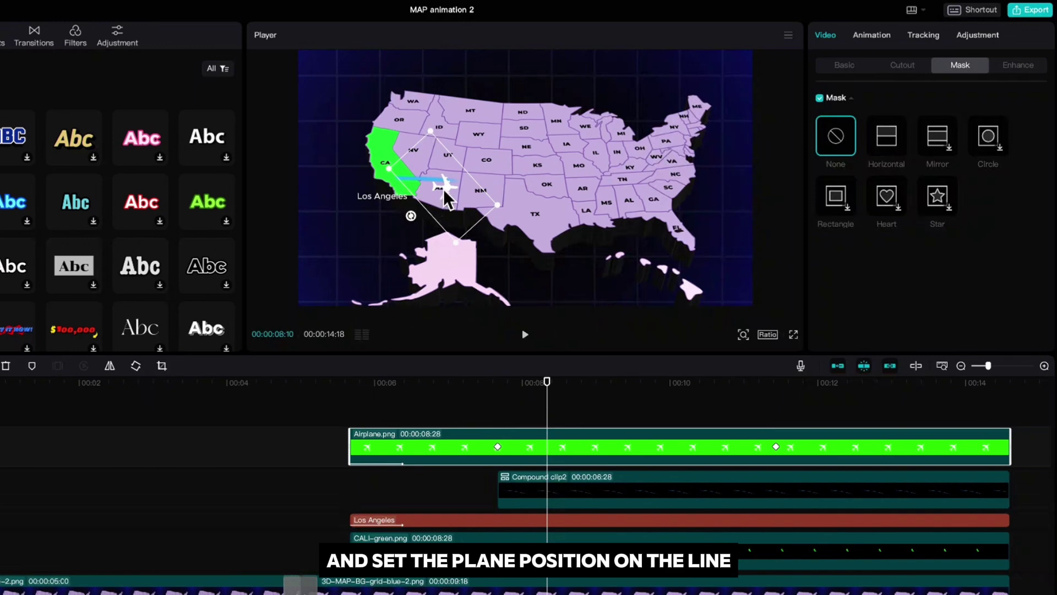
left_click_drag(443, 186, 443, 182)
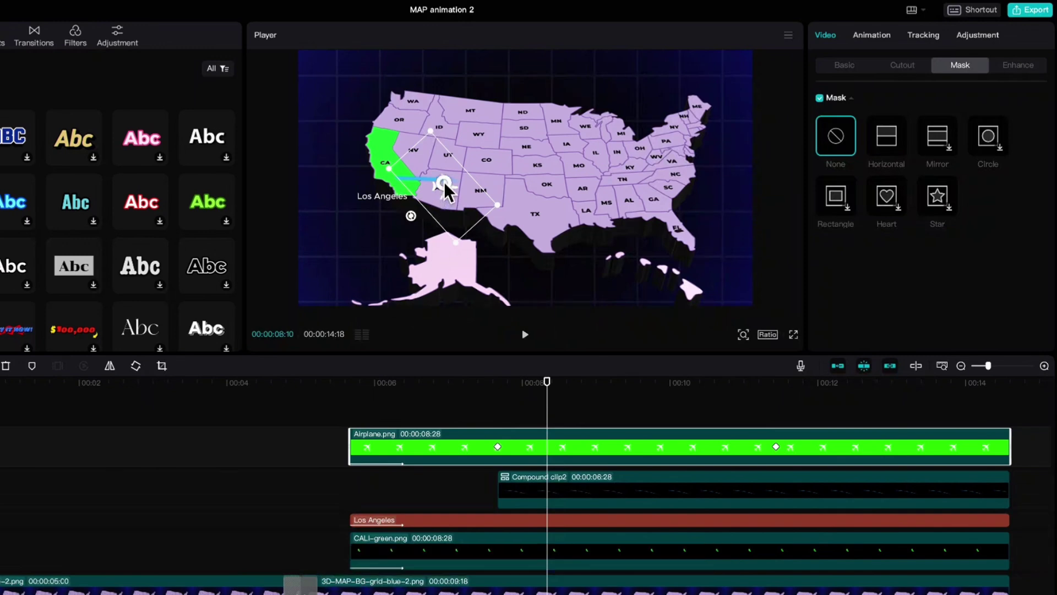
left_click(844, 65)
left_click_drag(992, 187, 993, 184)
left_click(596, 423)
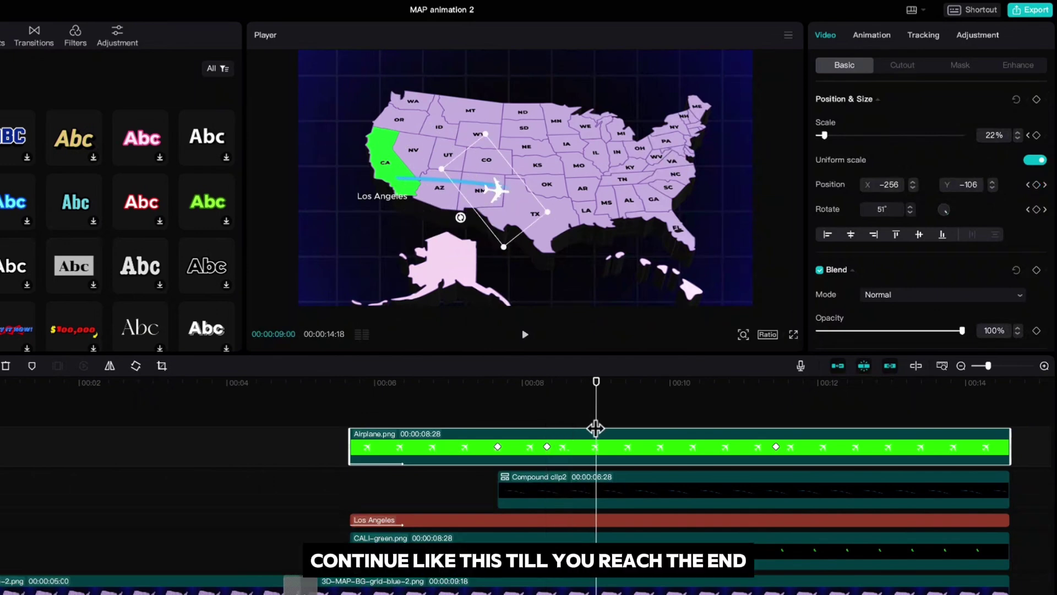
left_click_drag(497, 193, 608, 211)
key("space")
key("space")
key("space")
key("space")
key("space")
key("space")
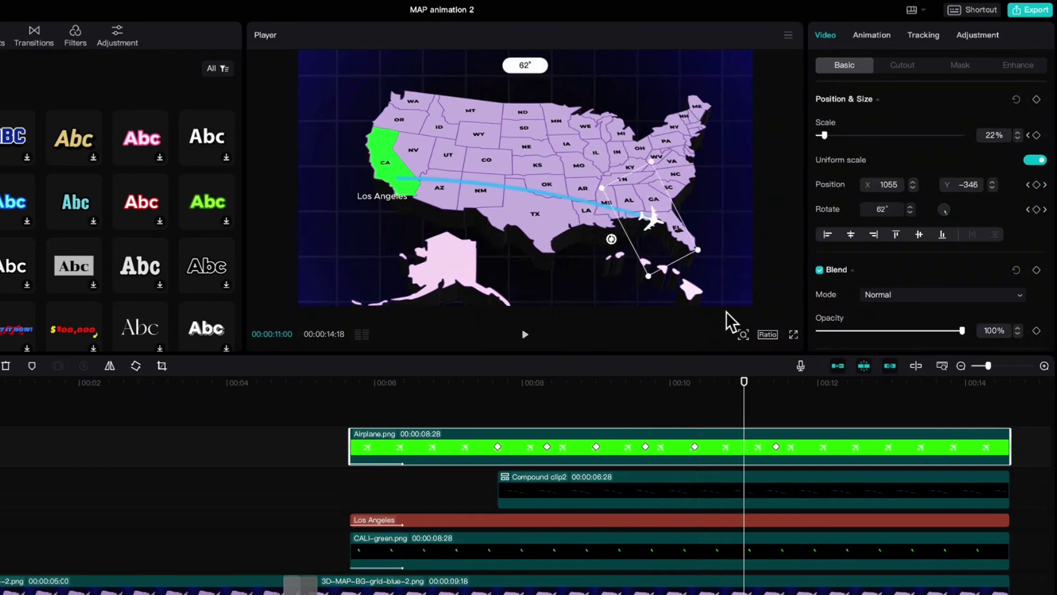
left_click(655, 219)
left_click_drag(744, 390, 776, 401)
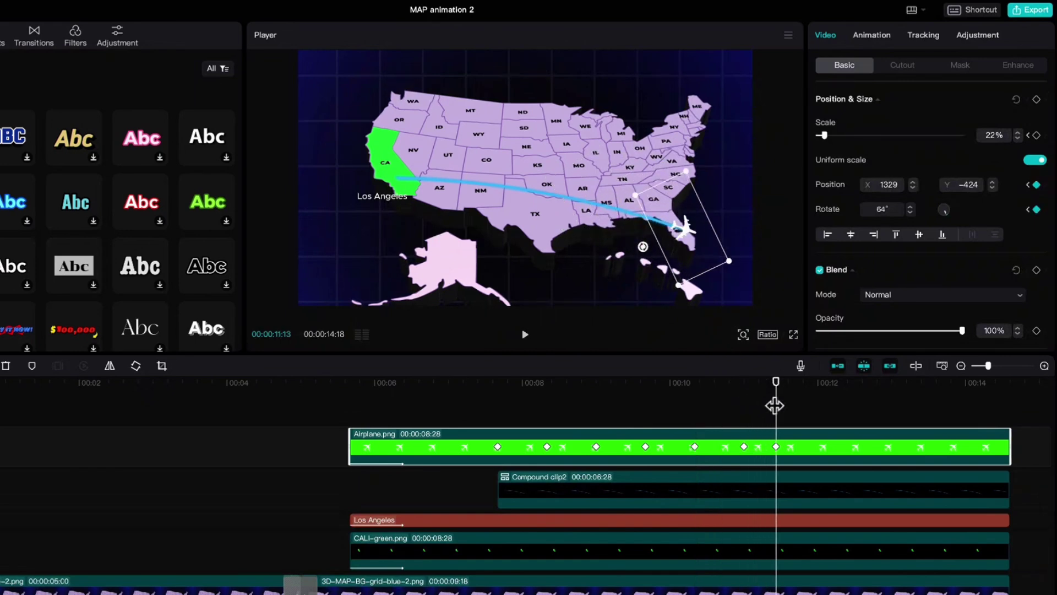
key("Left")
key("Left")
key("Left")
key("Left")
key("Left")
key("Left")
key("Left")
key("Left")
key("Left")
key("Left")
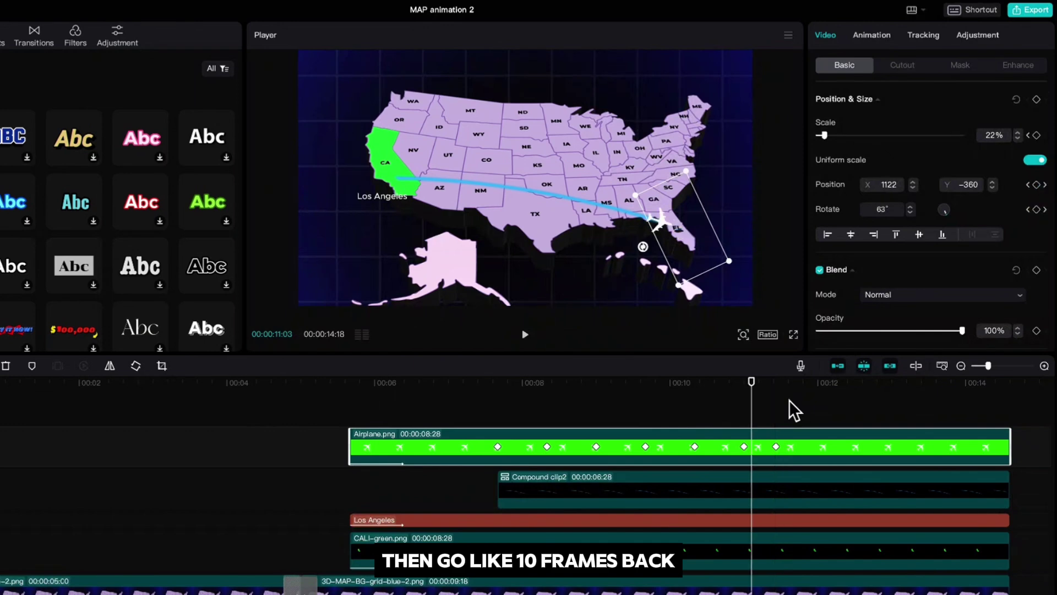
Step: Duplicate the Los Angeles text label and position the copy beside Florida
left_click(775, 522)
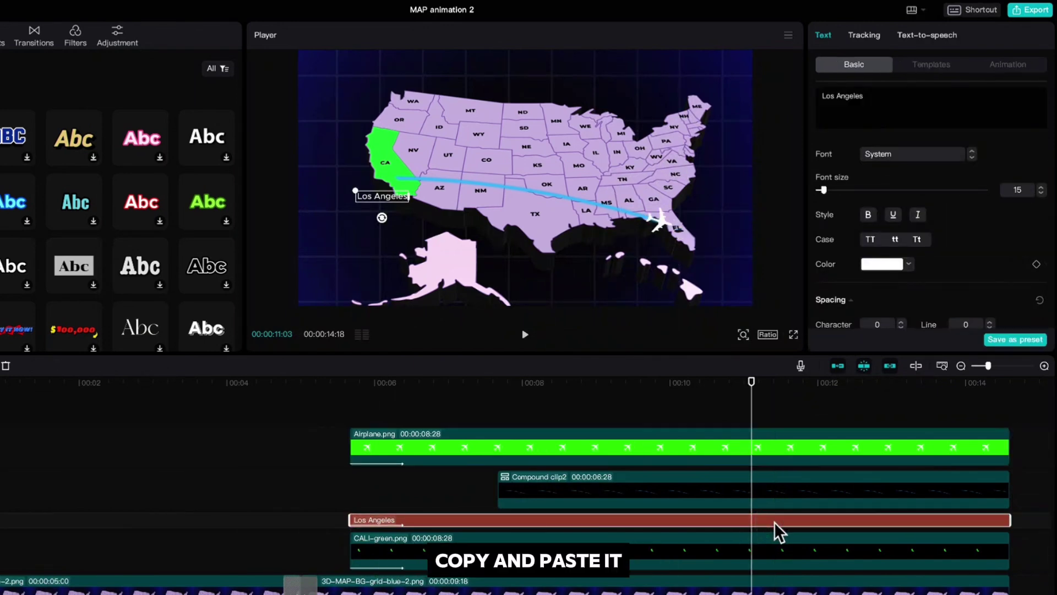
key("ctrl+c")
key("ctrl+v")
left_click_drag(388, 201, 730, 255)
left_click_drag(752, 382, 790, 385)
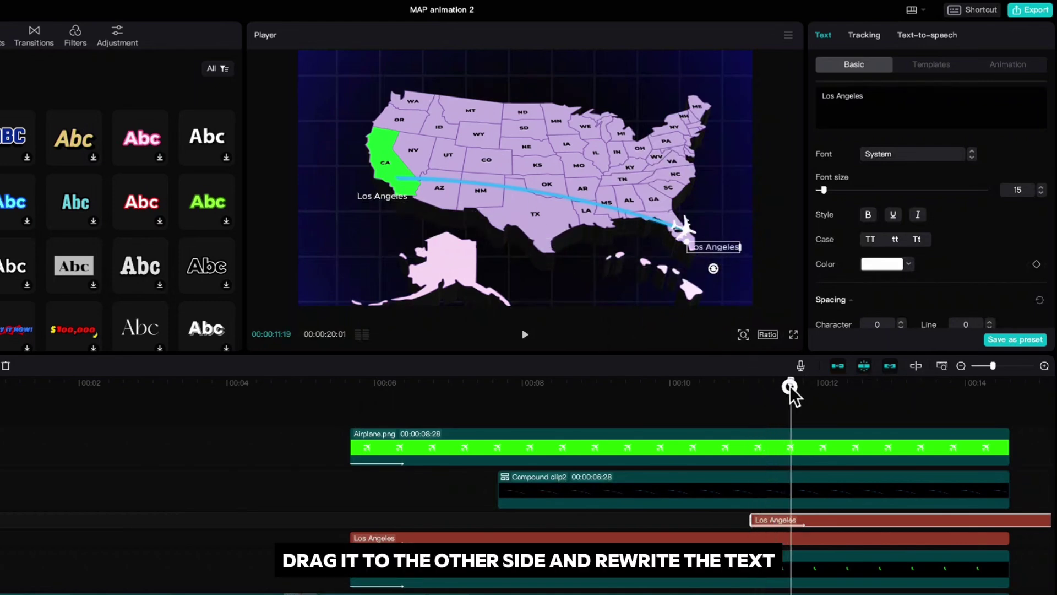
Step: Retype the copied label as 'Miami' and trim it at the video's end
left_click_drag(868, 96, 821, 95)
type("Miam")
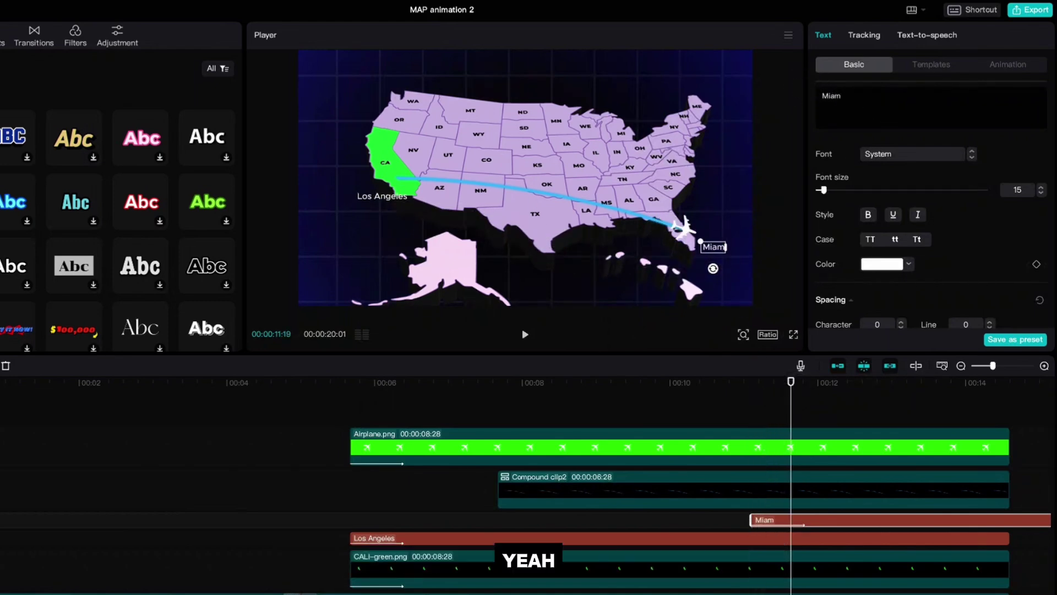
type("i")
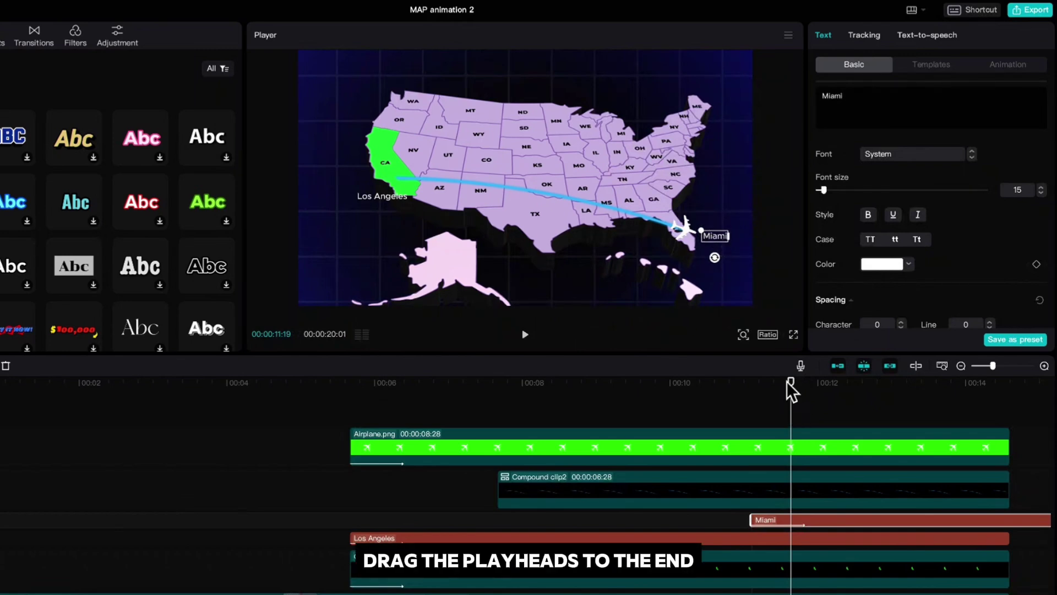
left_click_drag(790, 392, 1009, 410)
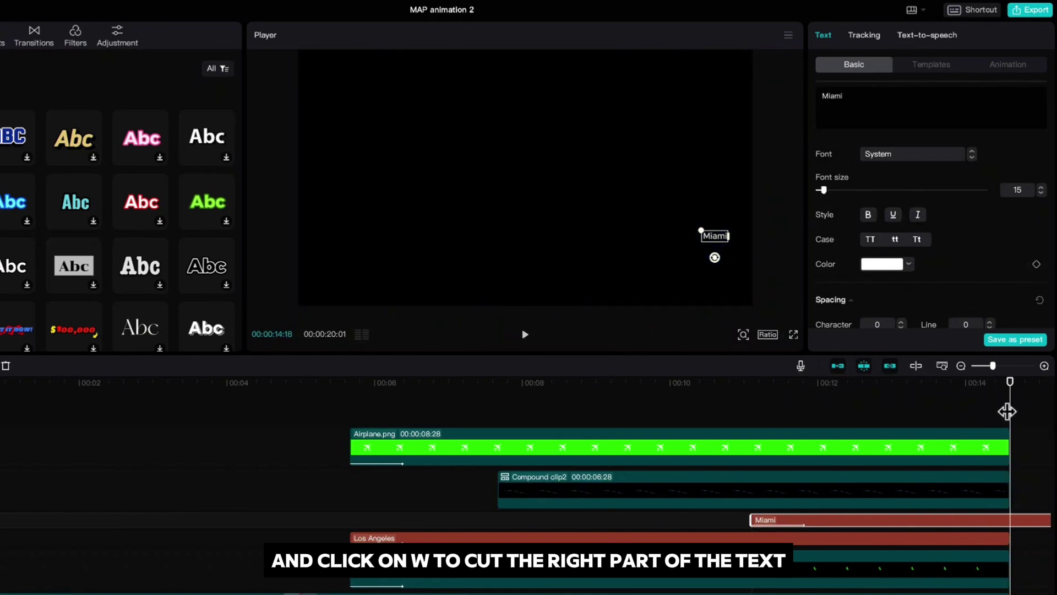
key("w")
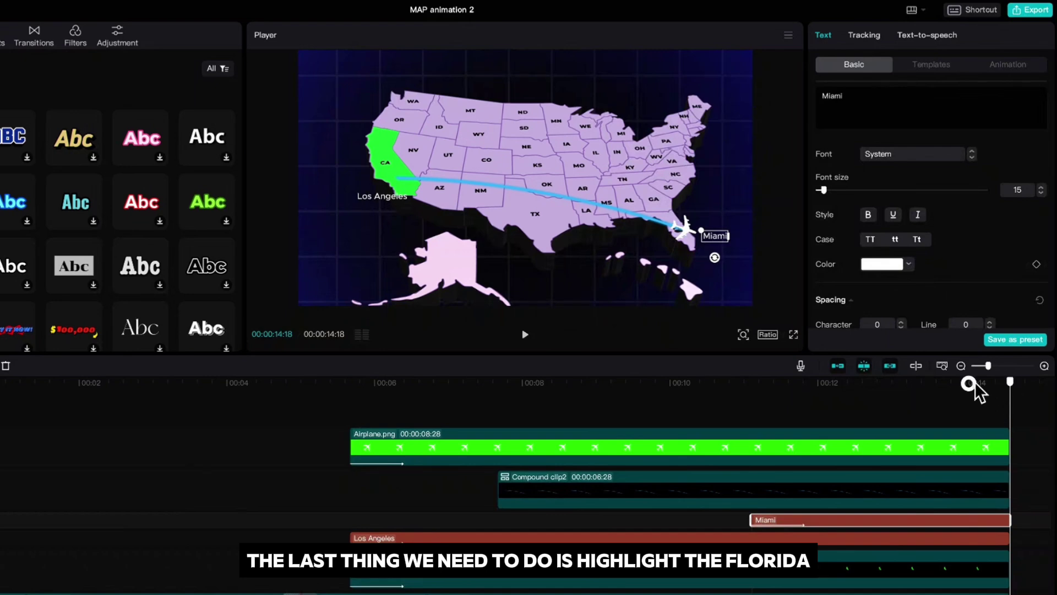
Step: Add FLORIDA-green.png on a new track starting at 11:00
left_click_drag(970, 384, 752, 433)
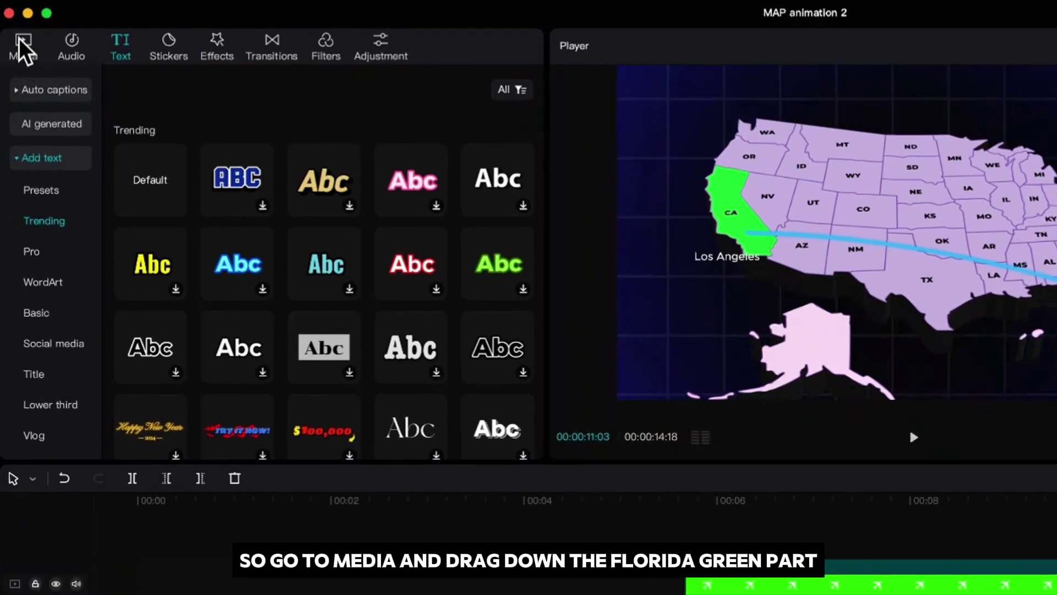
left_click(22, 46)
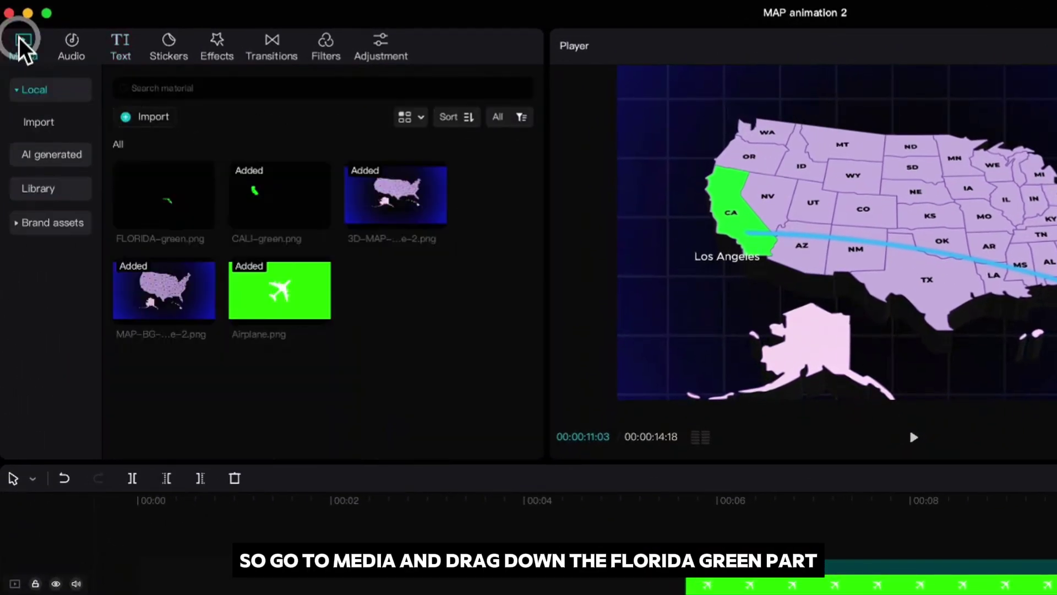
left_click_drag(144, 187, 1056, 529)
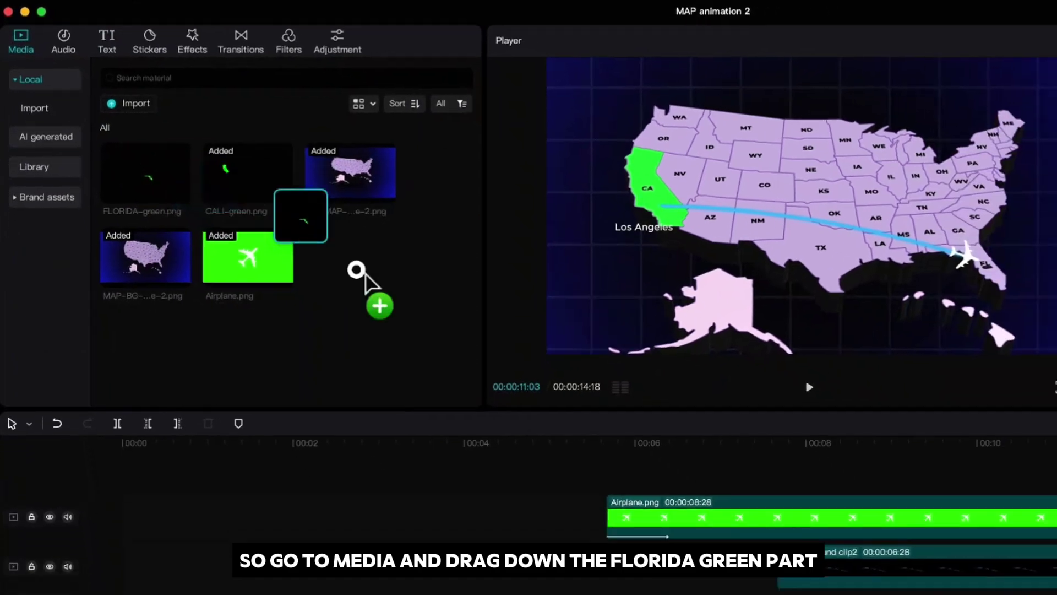
left_click_drag(782, 366, 792, 363)
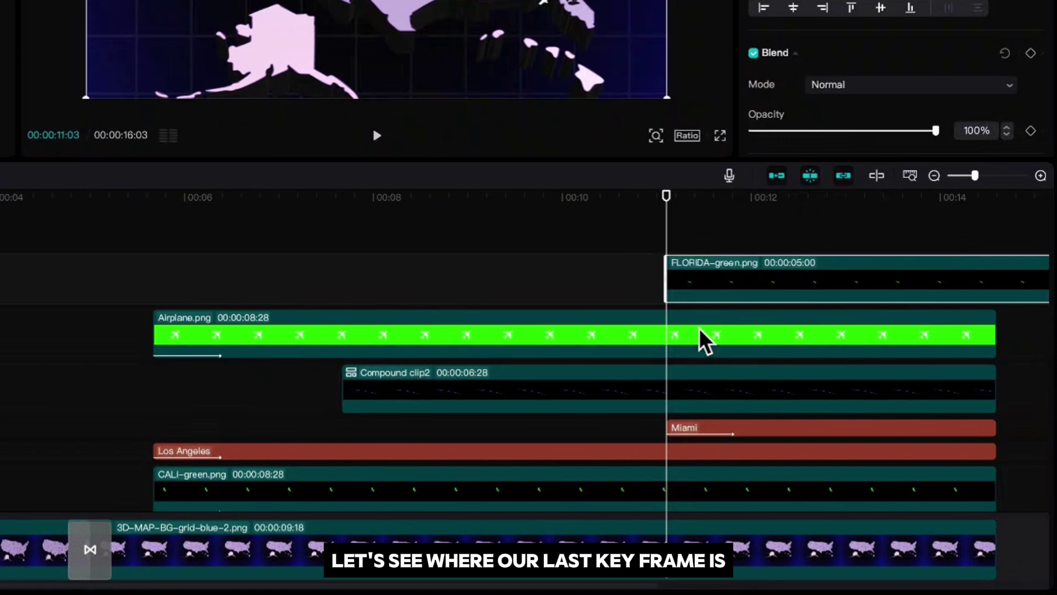
left_click(777, 388)
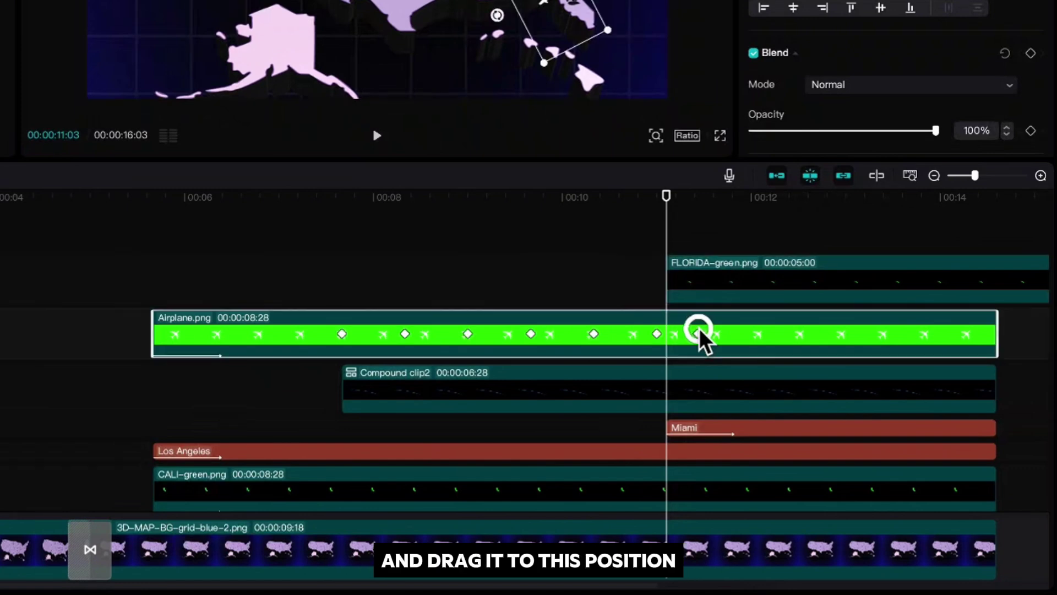
left_click_drag(665, 208, 659, 203)
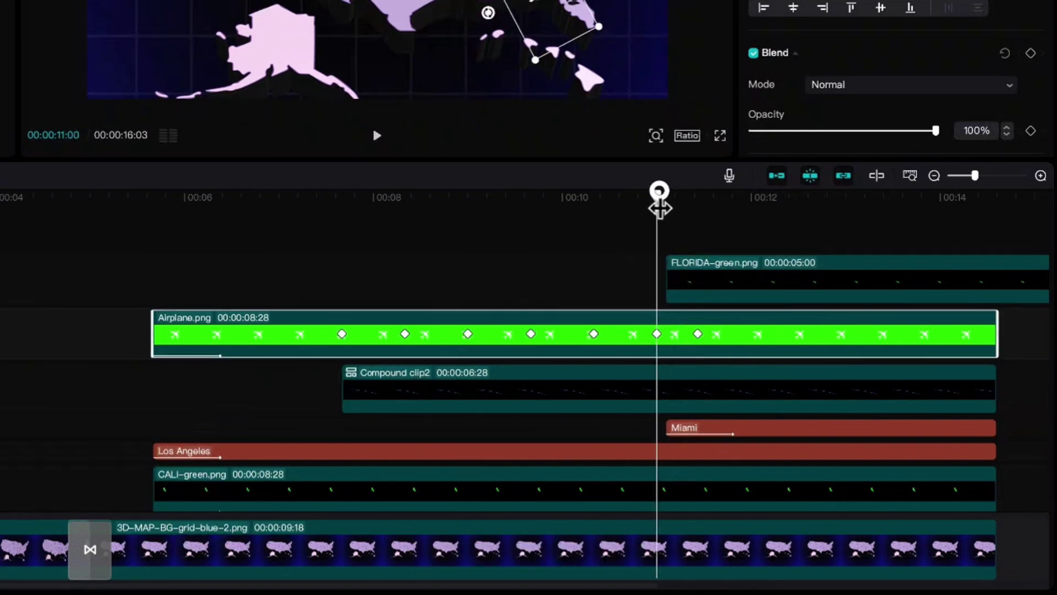
left_click_drag(712, 280, 711, 281)
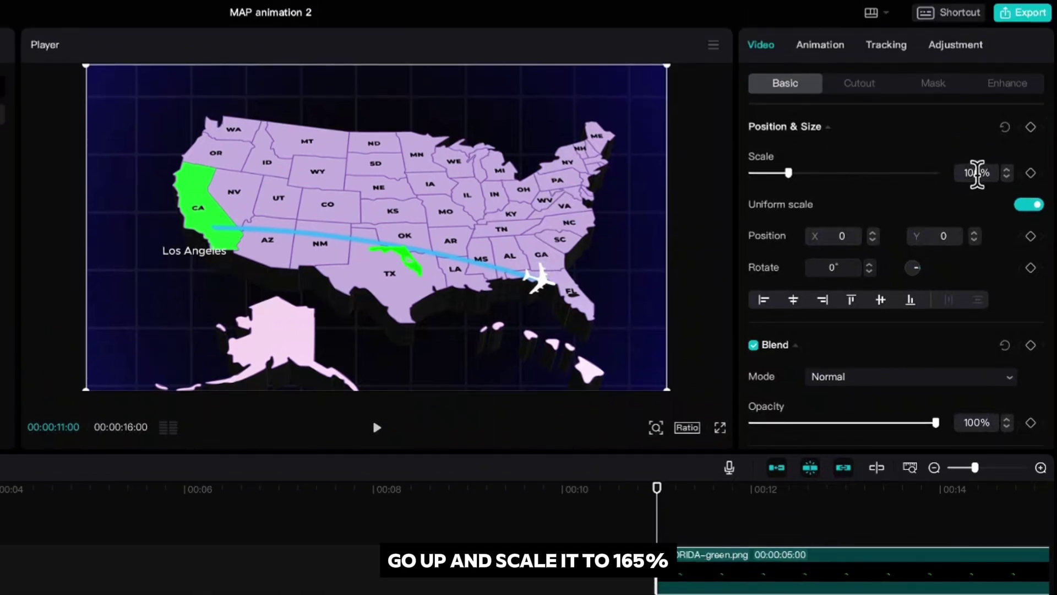
Step: Scale the Florida overlay to 165%, place it over Florida at 80% opacity, beneath Airplane.png
left_click(961, 173)
type("165")
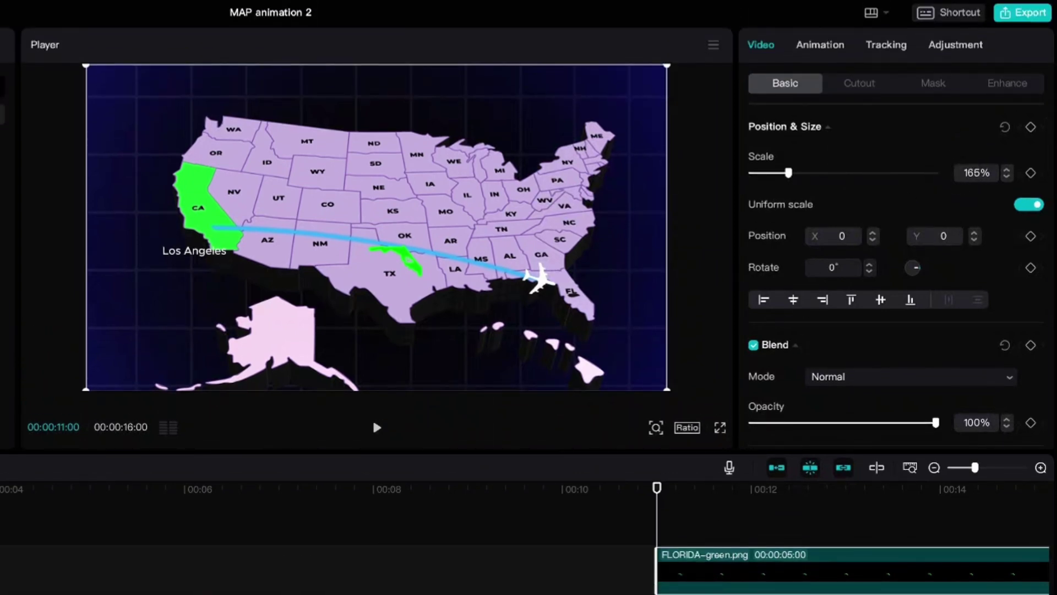
key("Return")
left_click_drag(435, 264, 559, 282)
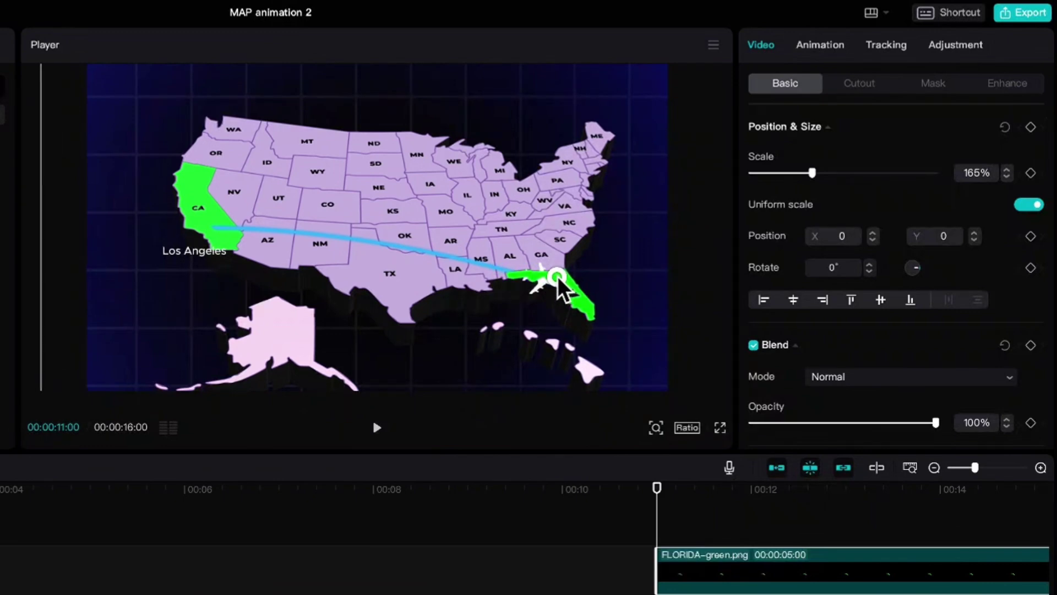
left_click_drag(932, 422, 902, 420)
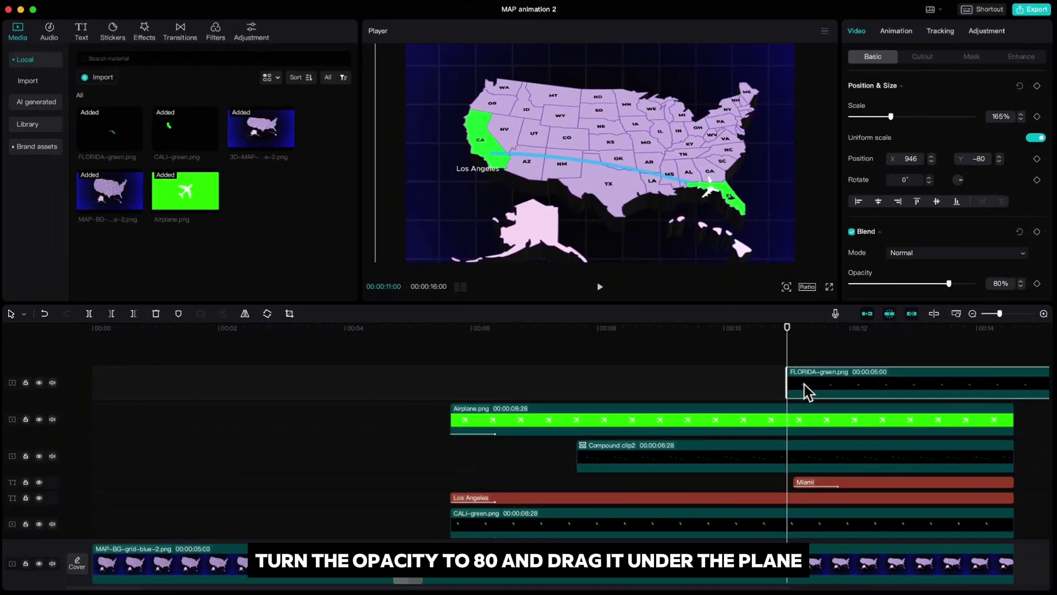
left_click_drag(687, 581, 682, 594)
left_click_drag(804, 422, 797, 441)
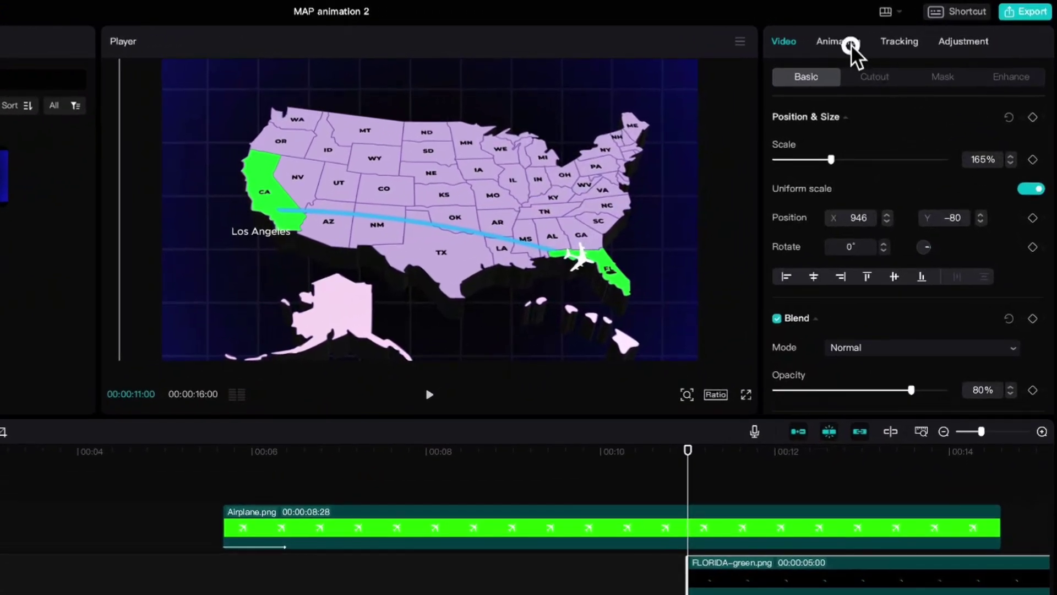
Step: Give the Florida overlay a 0.7s Fade In and move its clip beneath Compound clip2
left_click(851, 42)
left_click(981, 137)
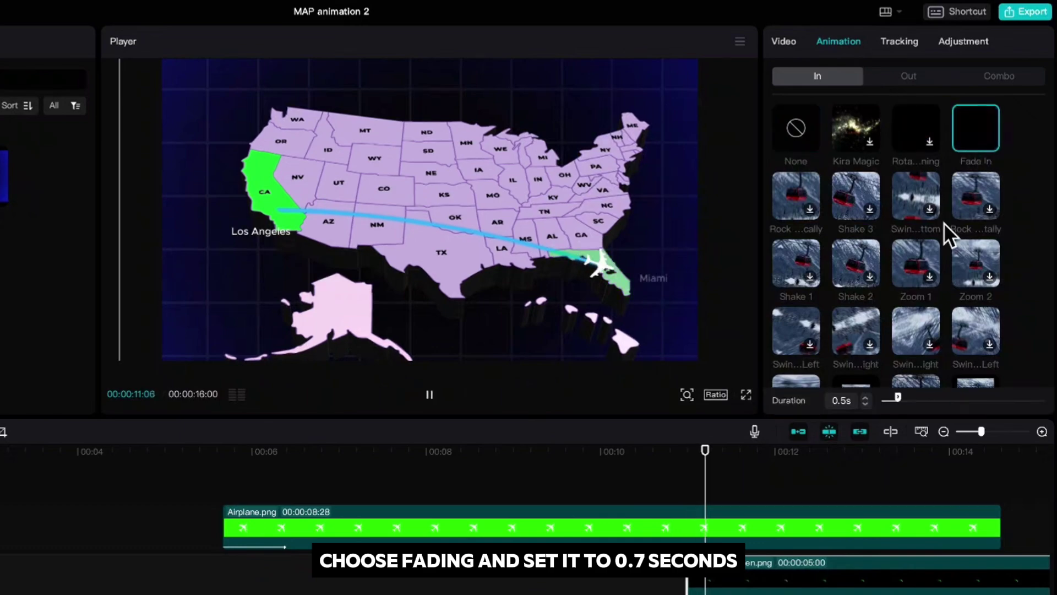
left_click(866, 398)
left_click(865, 397)
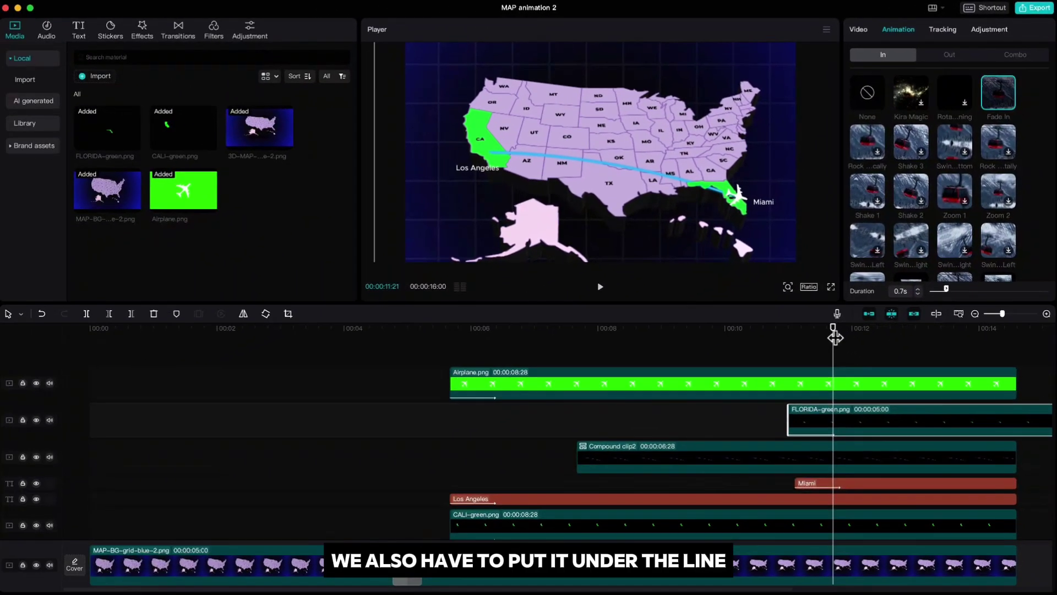
left_click_drag(835, 337, 790, 348)
left_click_drag(812, 420, 812, 484)
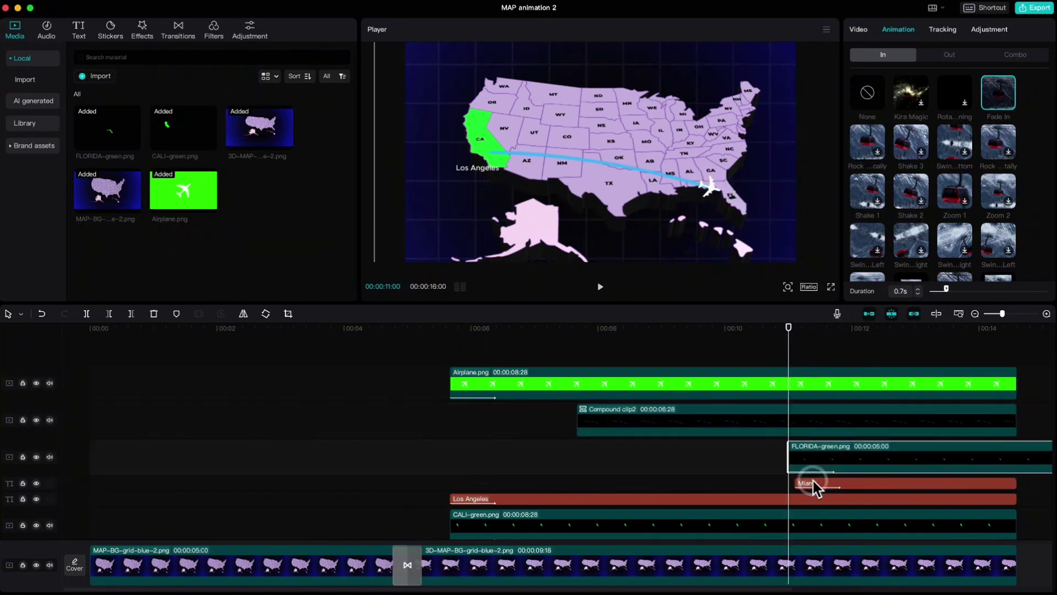
left_click_drag(789, 327, 1018, 353)
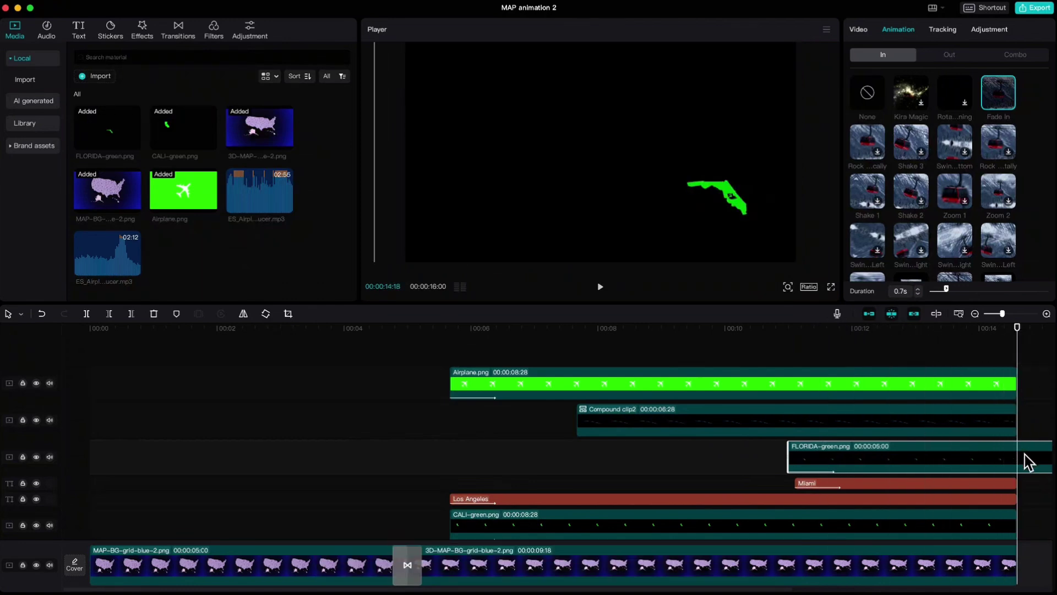
Step: Trim the FLORIDA-green clip where the animation ends, then review the arrival at 11:14
key("w")
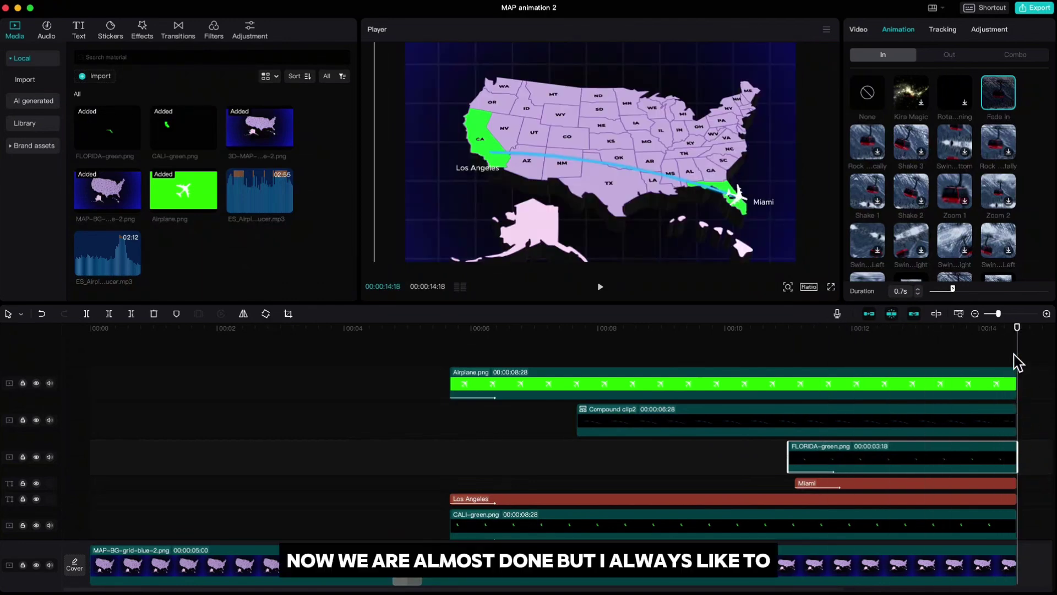
left_click_drag(1007, 341, 819, 366)
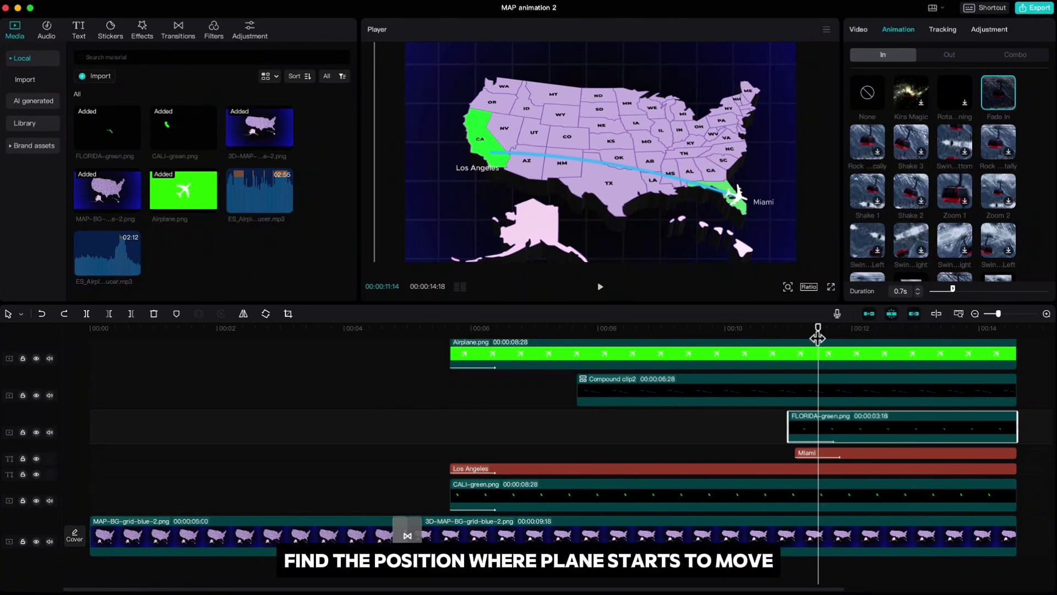
Step: Add the Airplane Landing sound from the plane's departure, cut off at the 11:17 arrival
left_click_drag(819, 337, 583, 363)
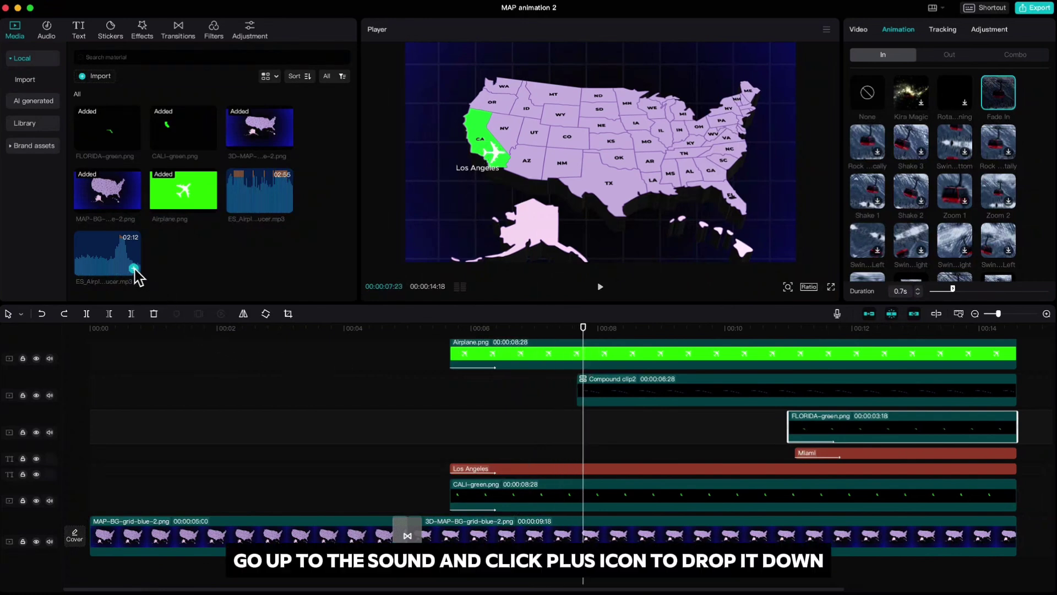
left_click(134, 269)
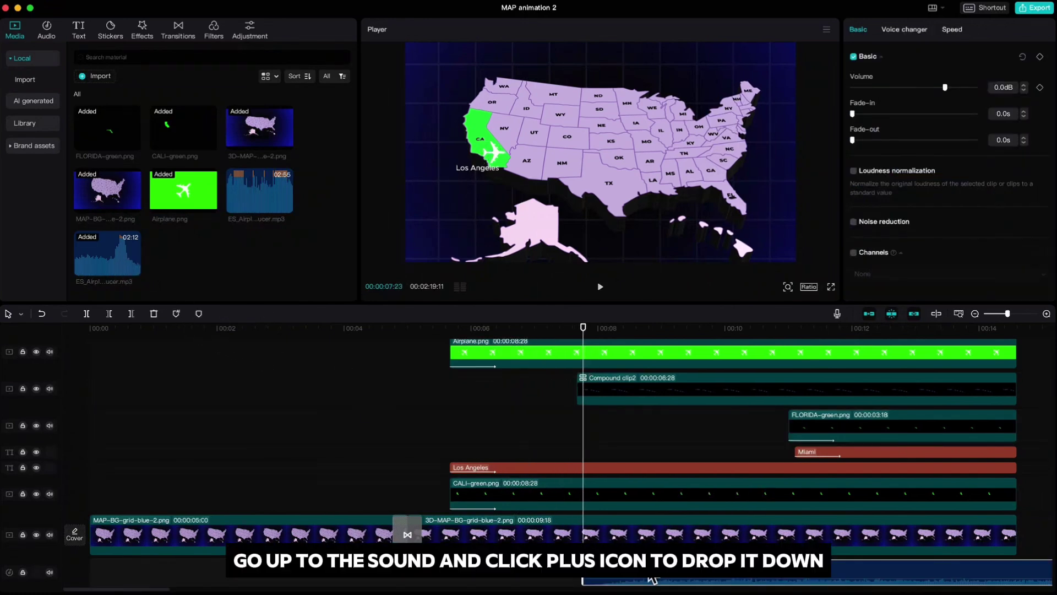
left_click_drag(653, 578, 636, 567)
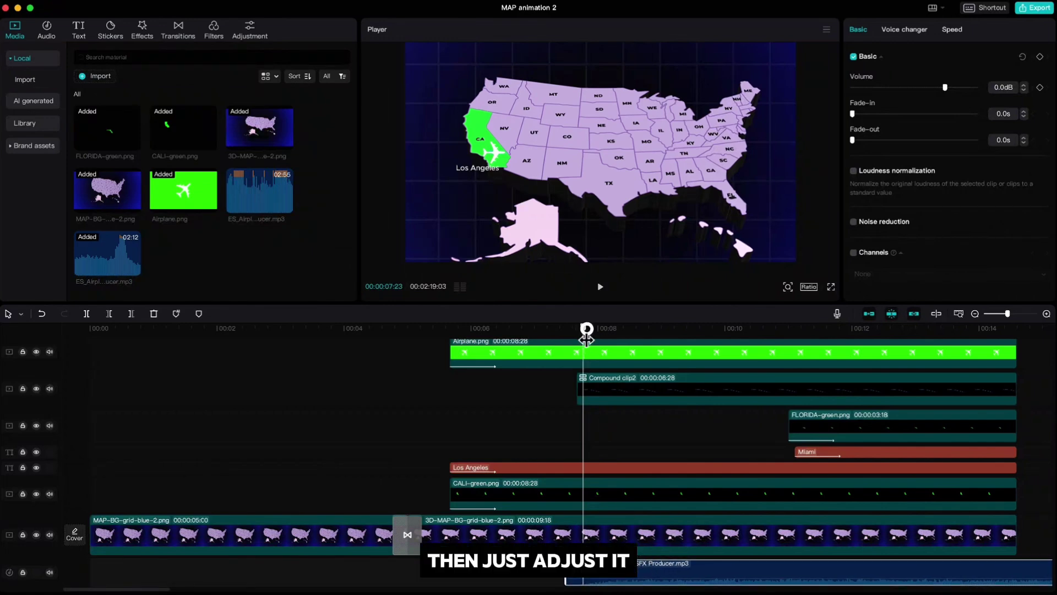
left_click_drag(586, 339, 827, 359)
left_click_drag(777, 358, 824, 358)
key("w")
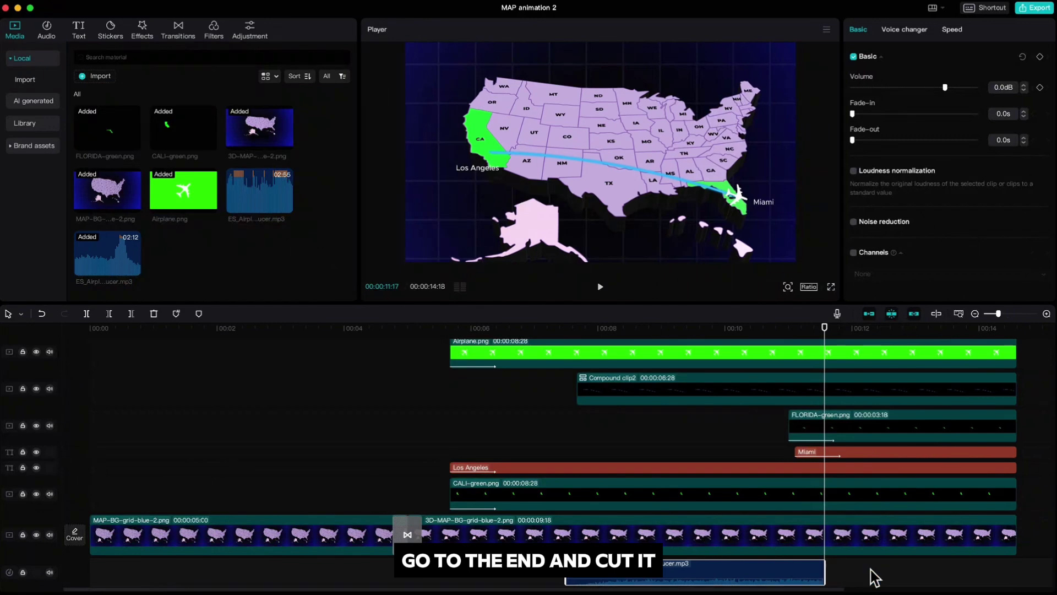
Step: Add the Airplane Announcements sound on its own audio track and preview the arrival
scroll(874, 577, "down", 1)
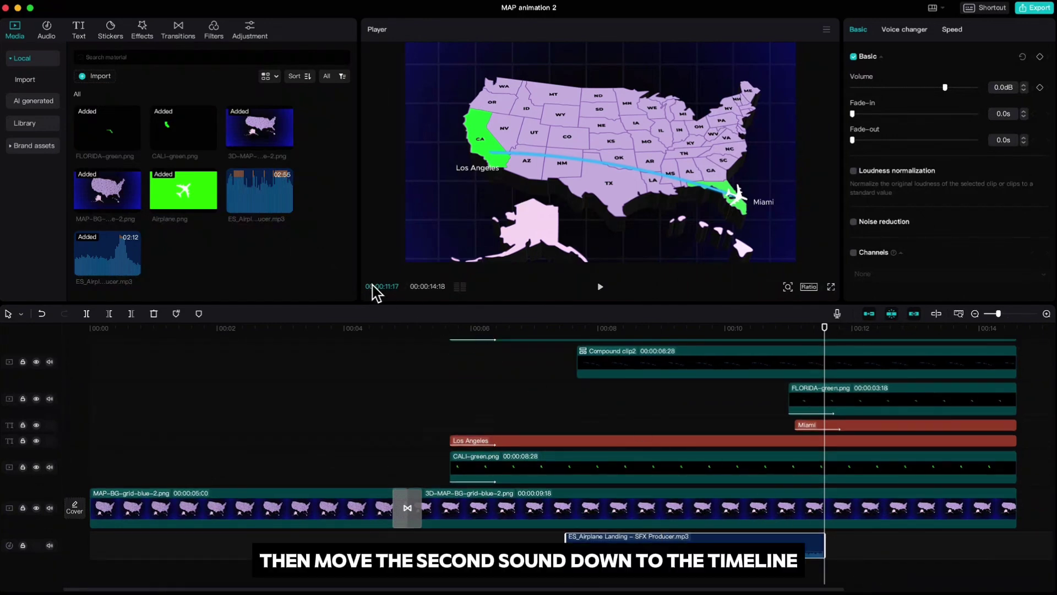
left_click(286, 206)
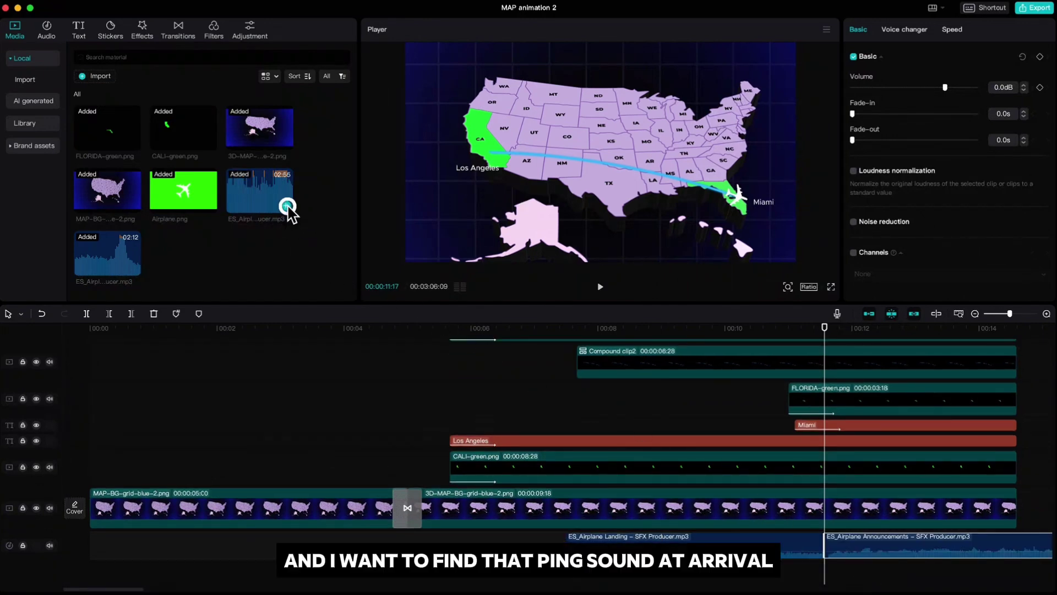
left_click_drag(905, 547, 887, 570)
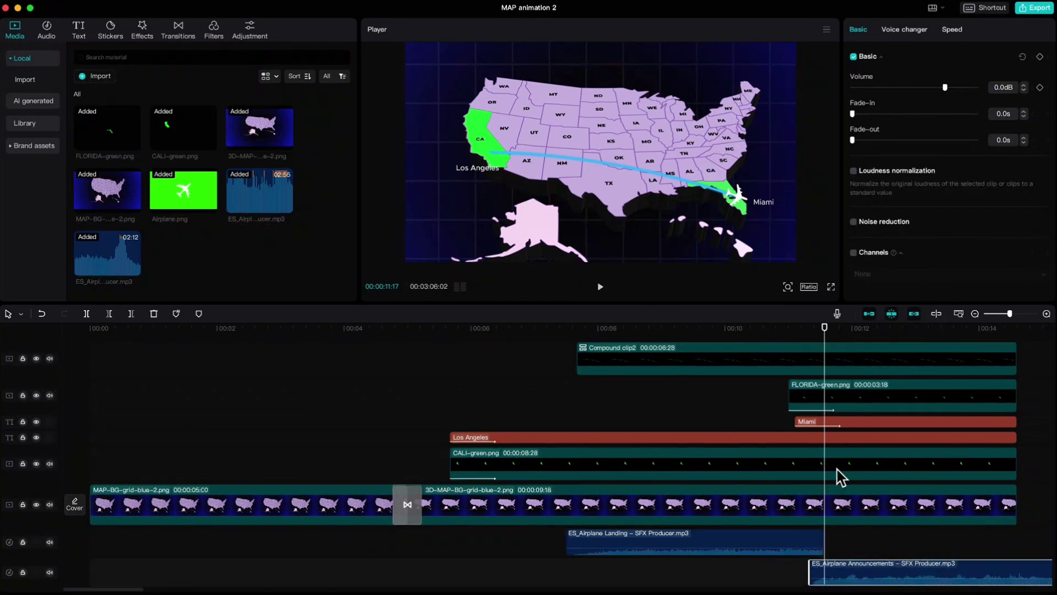
left_click_drag(824, 335, 767, 337)
key("space")
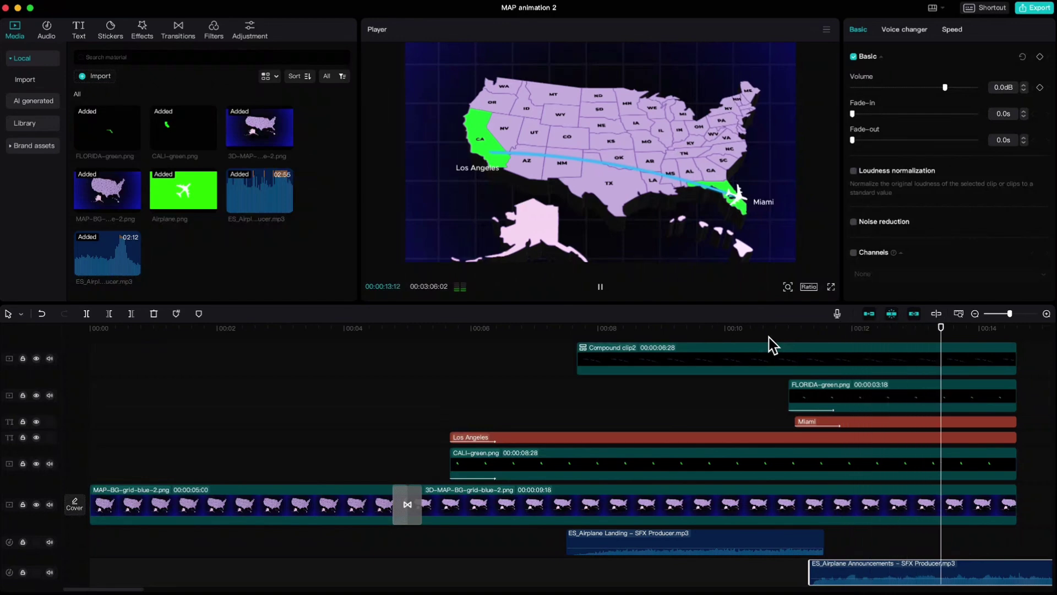
left_click_drag(949, 569, 562, 550)
left_click(722, 395)
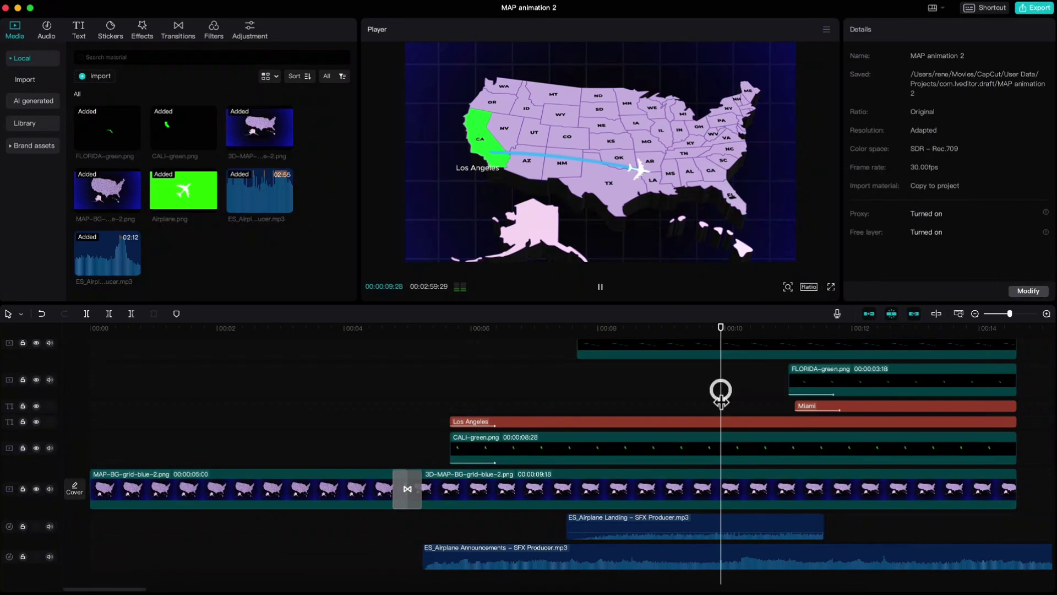
key("space")
key("space")
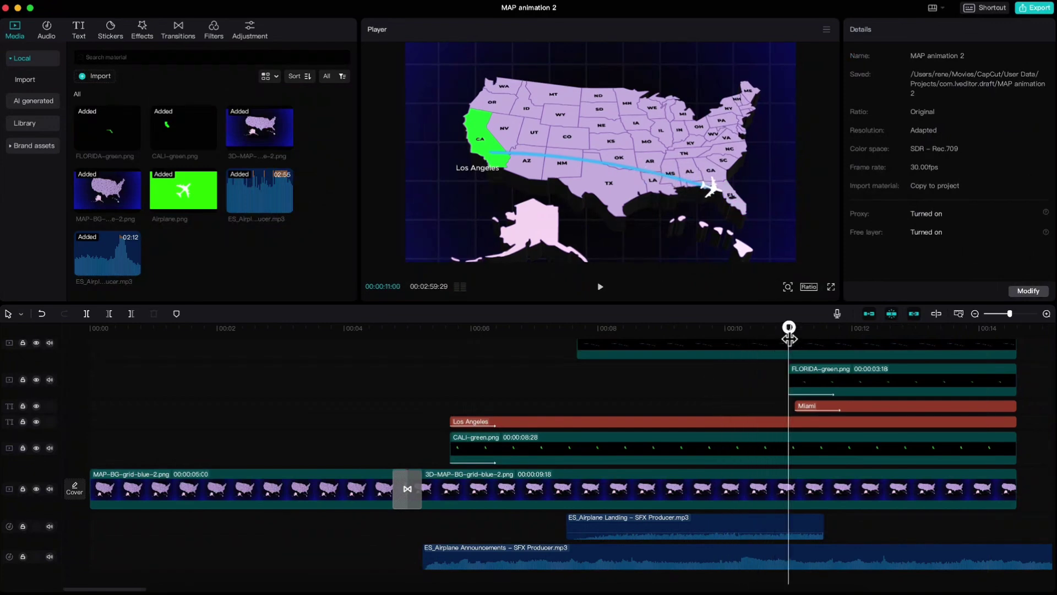
Step: Trim the announcements audio before 9:27 and shift it to start at the arrival
left_click_drag(789, 336, 718, 386)
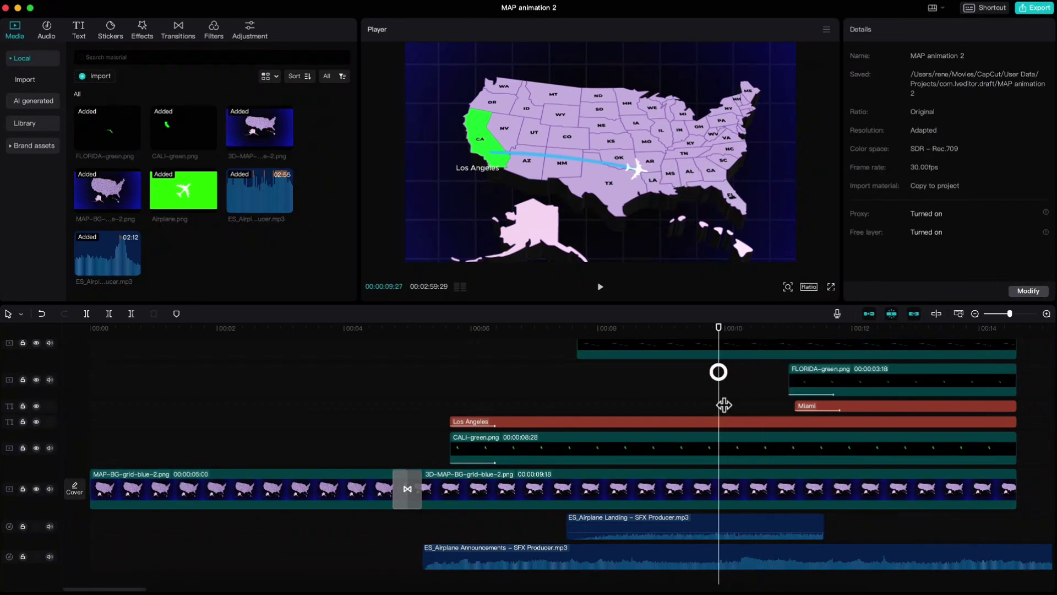
left_click(686, 558)
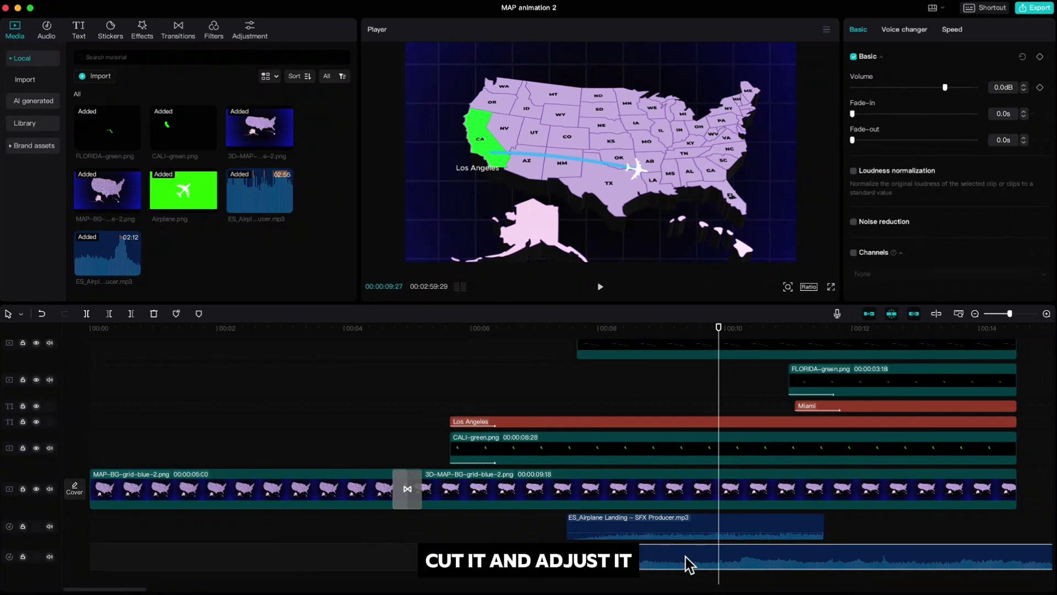
key("q")
left_click_drag(787, 559, 877, 556)
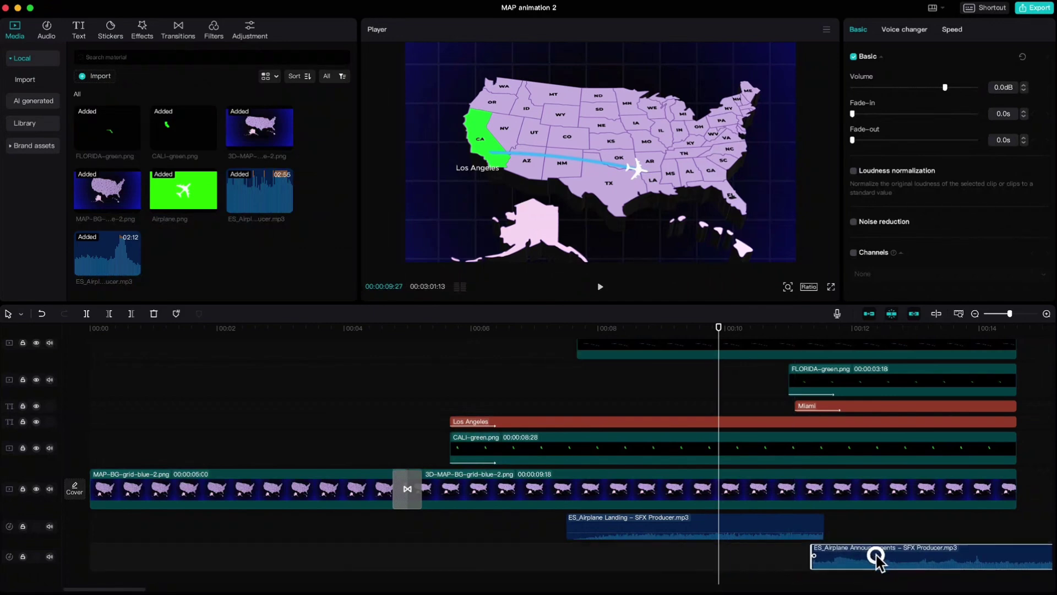
left_click(555, 392)
key("space")
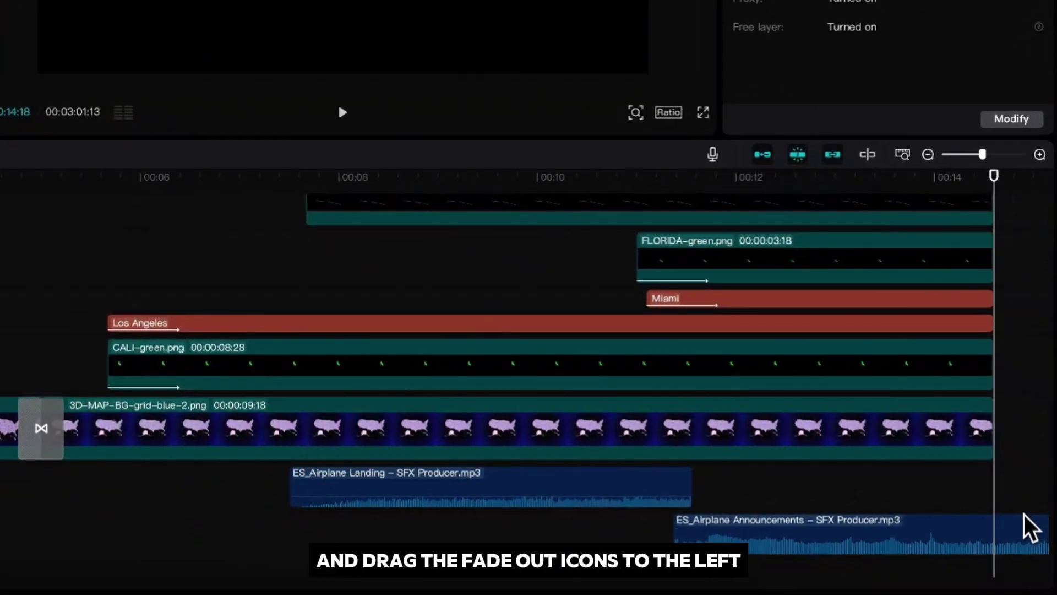
Step: Fade out the Airplane Announcements sound over 1.0s and boost Airplane Landing to 12.0dB
left_click(1026, 535)
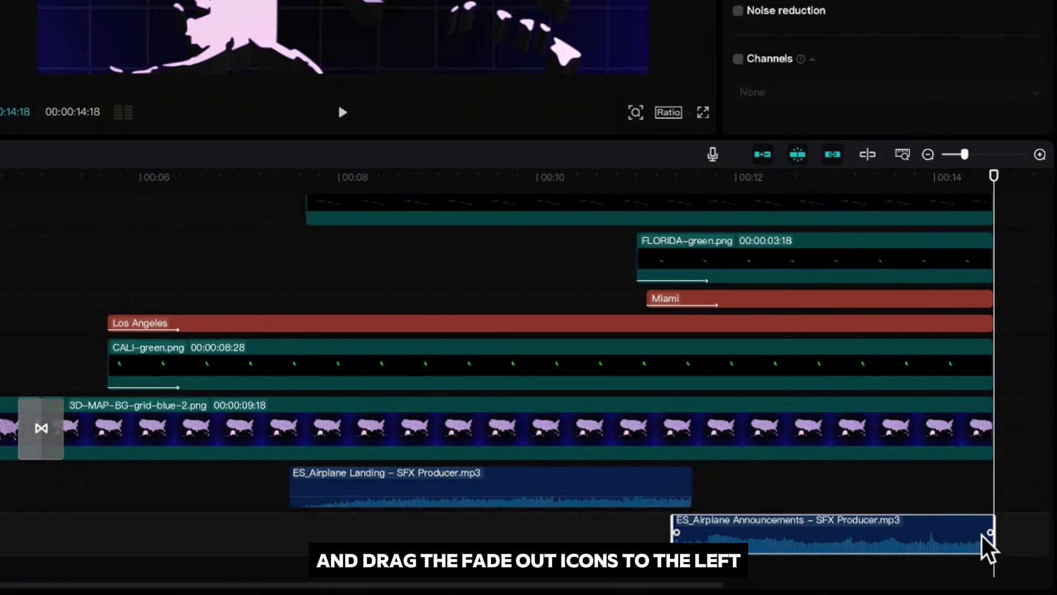
left_click_drag(986, 531, 893, 532)
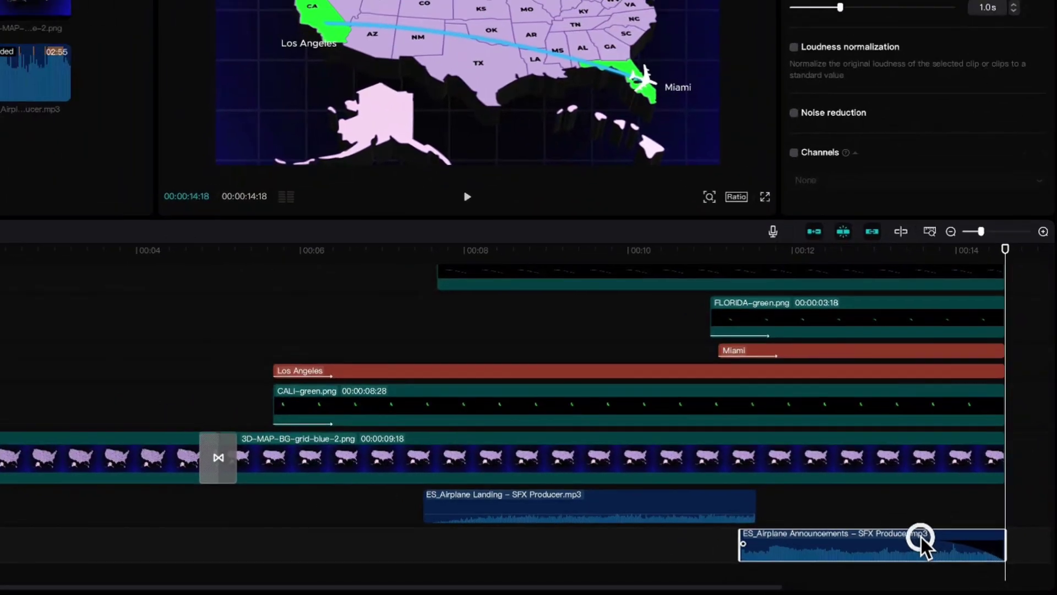
left_click_drag(1012, 338, 738, 380)
left_click(727, 519)
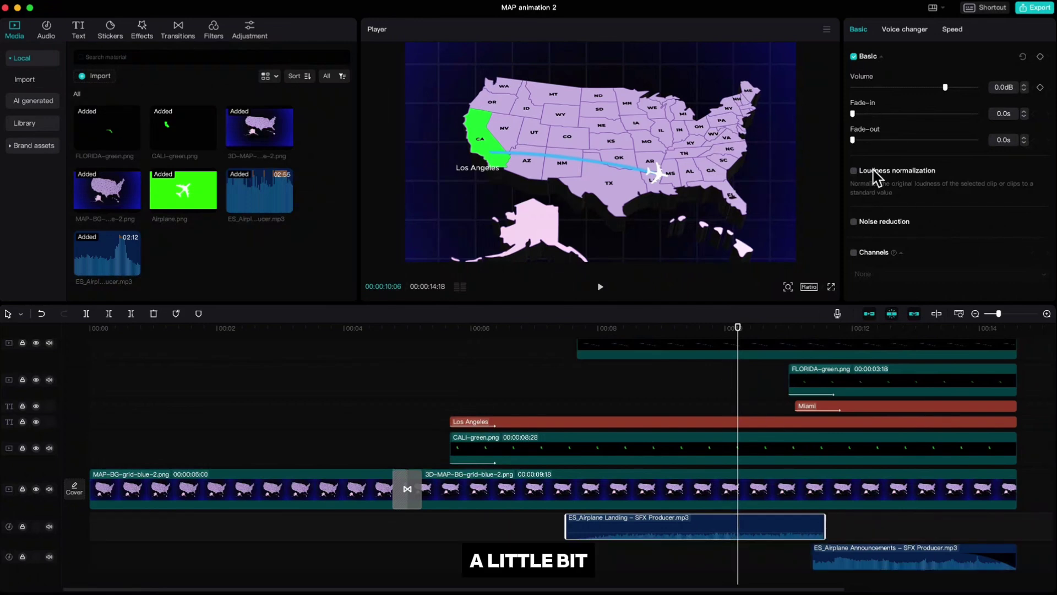
left_click_drag(950, 88, 960, 88)
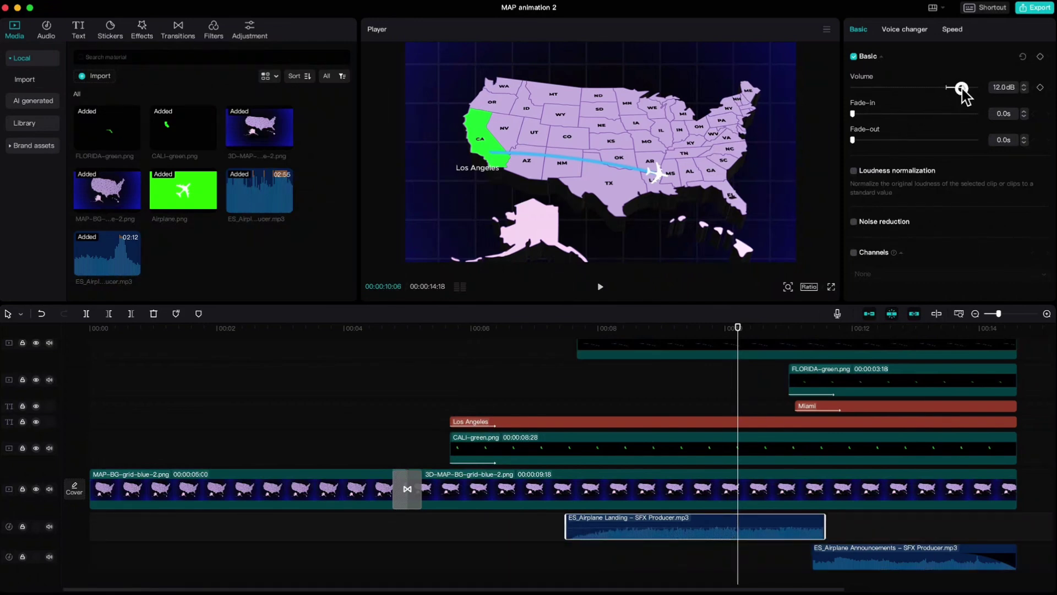